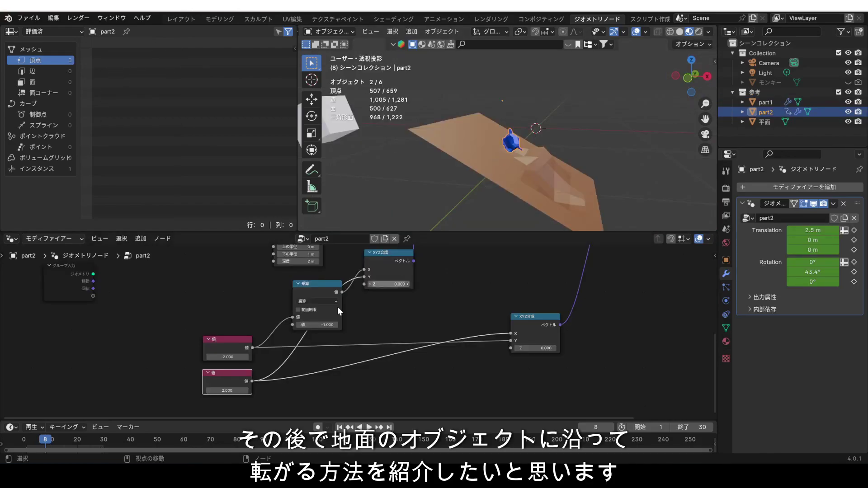
Set the two Value (値) nodes in the part2 node tree to -4.9 and 11 to roll the reference object
{"action": "left_click_drag", "start_coordinate": [227, 357], "coordinate": [181, 357]}
{"action": "mouse_move", "coordinate": [220, 389]}
{"action": "left_mouse_down"}
{"action": "mouse_move", "coordinate": [235, 389]}
{"action": "mouse_move", "coordinate": [213, 389]}
{"action": "left_mouse_up"}
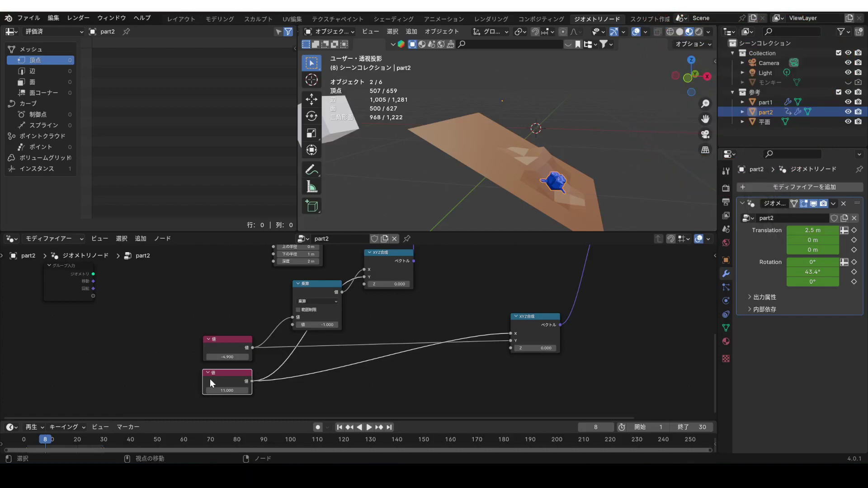
Exclude the 参考 collection from the view layer and add a Monkey (モンキー) mesh at the scene origin
{"action": "left_click", "coordinate": [839, 91]}
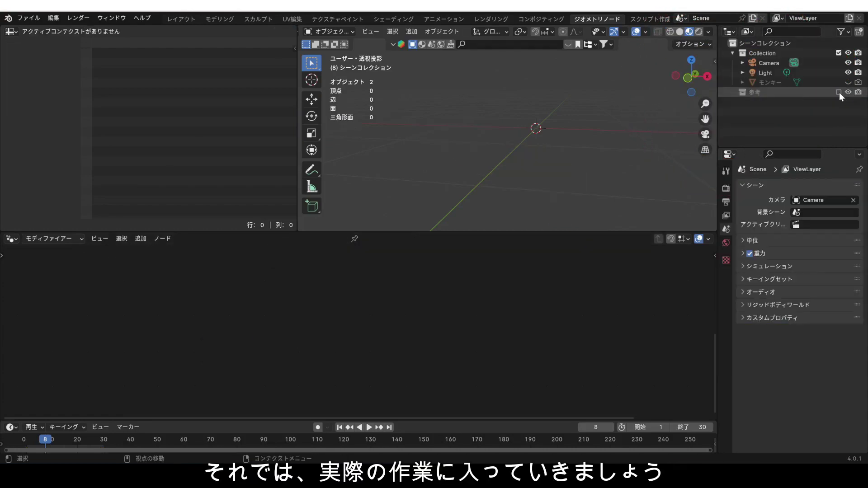
{"action": "middle_click_drag", "start_coordinate": [506, 137], "coordinate": [511, 104]}
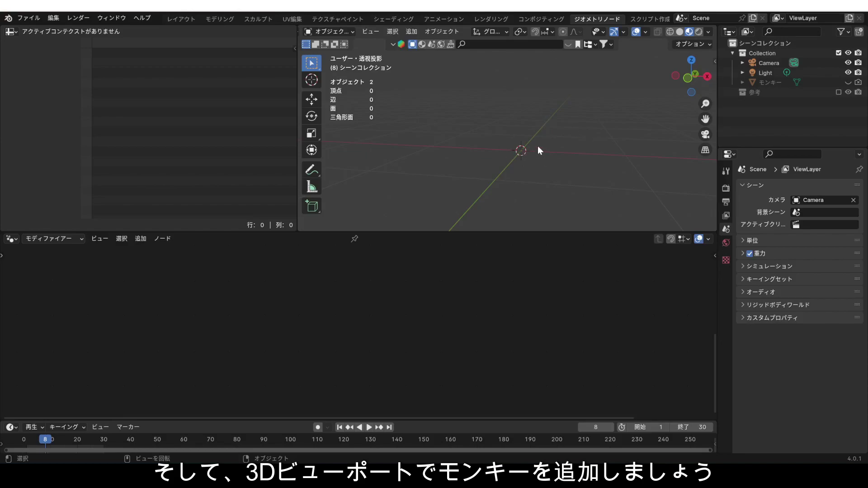
{"action": "key", "text": "shift+a"}
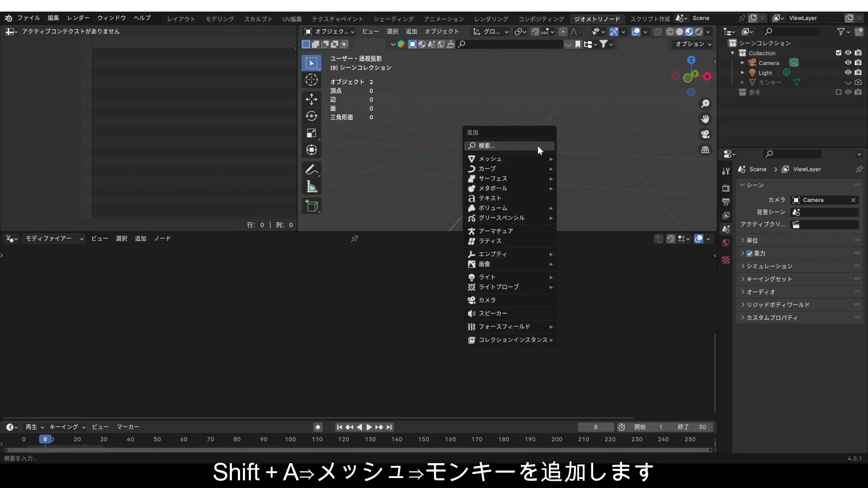
{"action": "mouse_move", "coordinate": [556, 155]}
{"action": "left_click", "coordinate": [595, 250]}
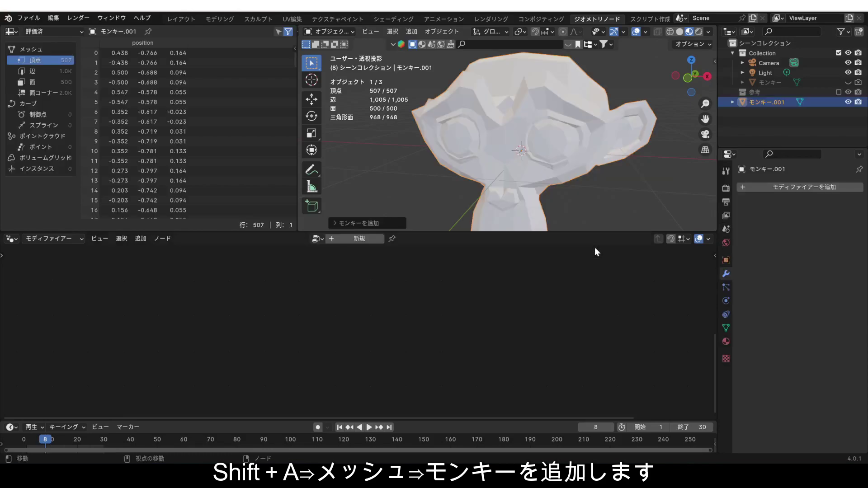
{"action": "middle_click_drag", "start_coordinate": [565, 145], "coordinate": [569, 165]}
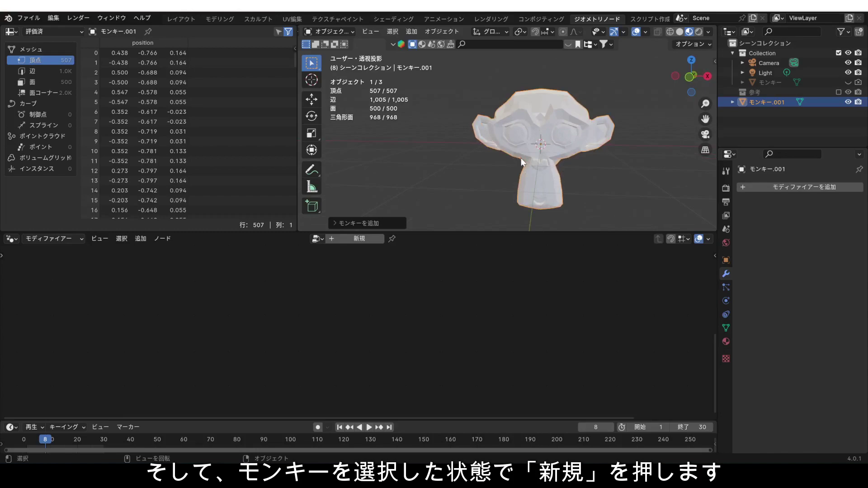
Create a new geometry node tree on the monkey and name it GN1
{"action": "left_click", "coordinate": [345, 240]}
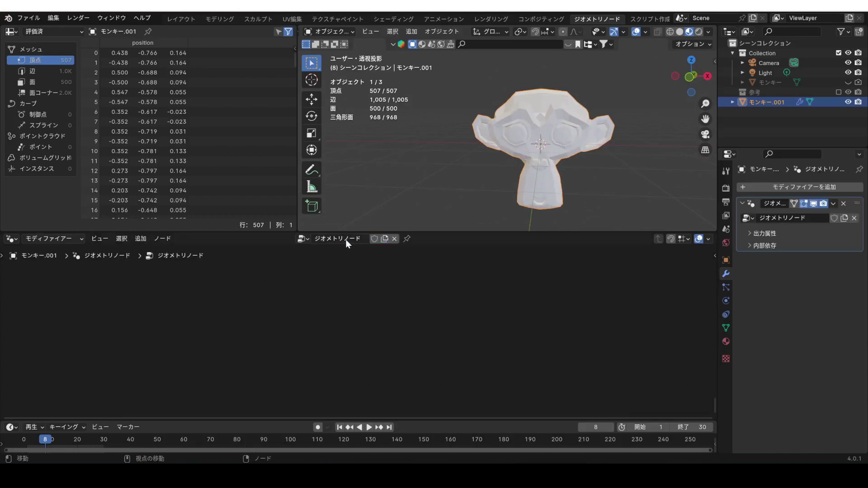
{"action": "left_click", "coordinate": [345, 239]}
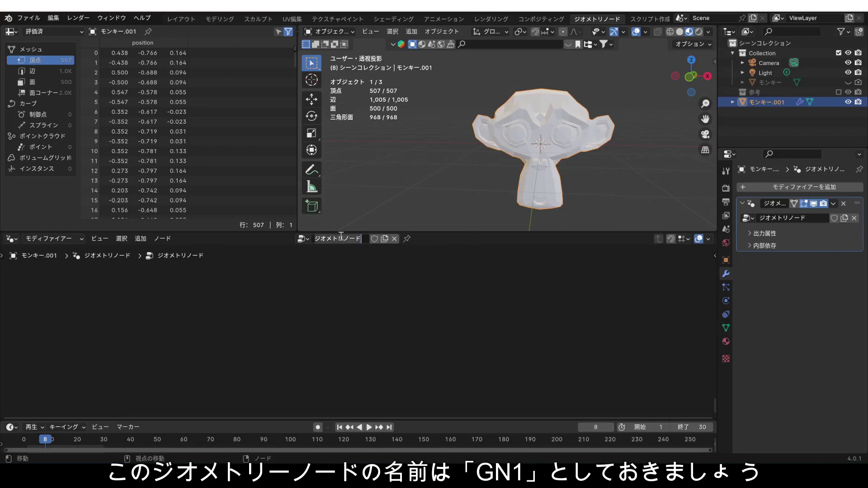
{"action": "type", "text": "GN1"}
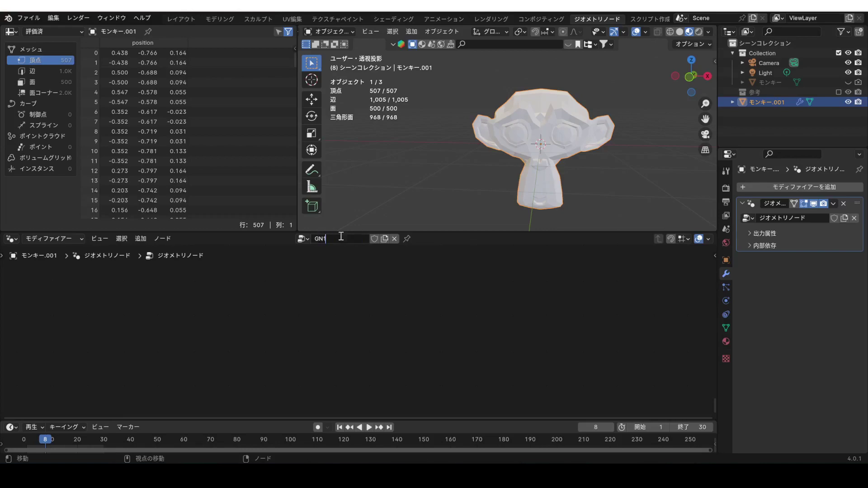
{"action": "key", "text": "Return"}
Insert a Transform Geometry (ジオメトリトランスフォーム) node between the Group Input and Group Output nodes
{"action": "middle_click_drag", "start_coordinate": [320, 335], "coordinate": [347, 332]}
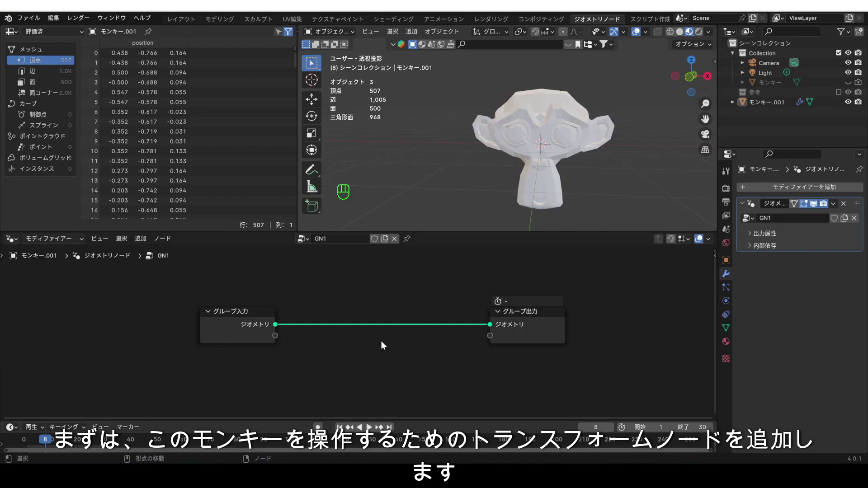
{"action": "key", "text": "shift+a"}
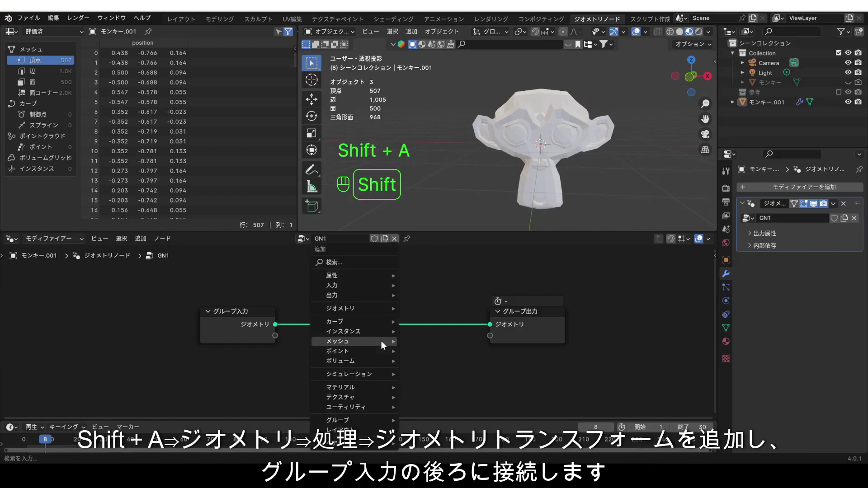
{"action": "mouse_move", "coordinate": [349, 308]}
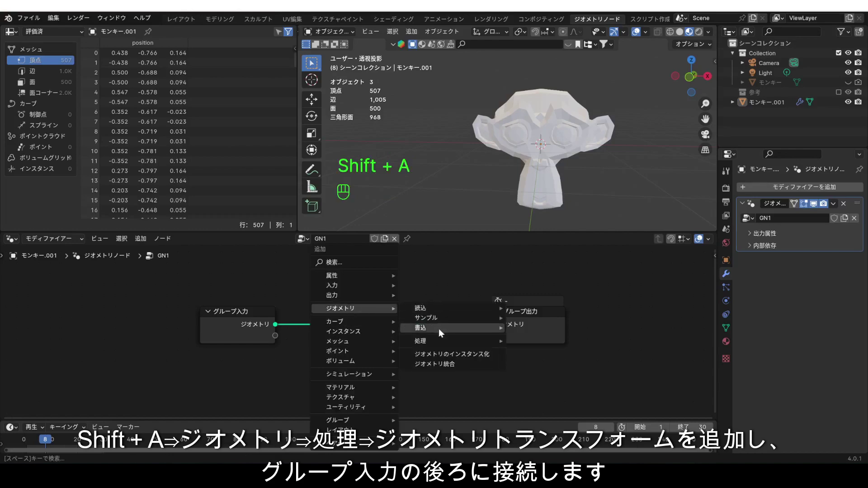
{"action": "mouse_move", "coordinate": [427, 342]}
{"action": "left_click", "coordinate": [559, 390]}
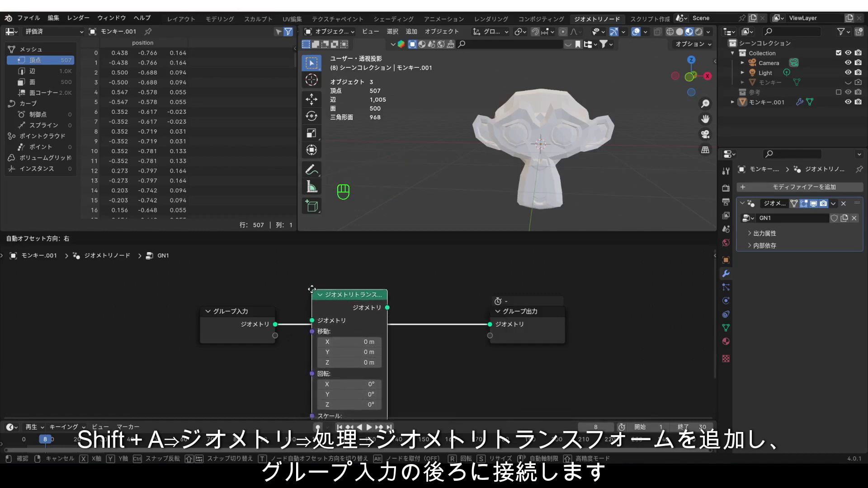
{"action": "left_click", "coordinate": [311, 292]}
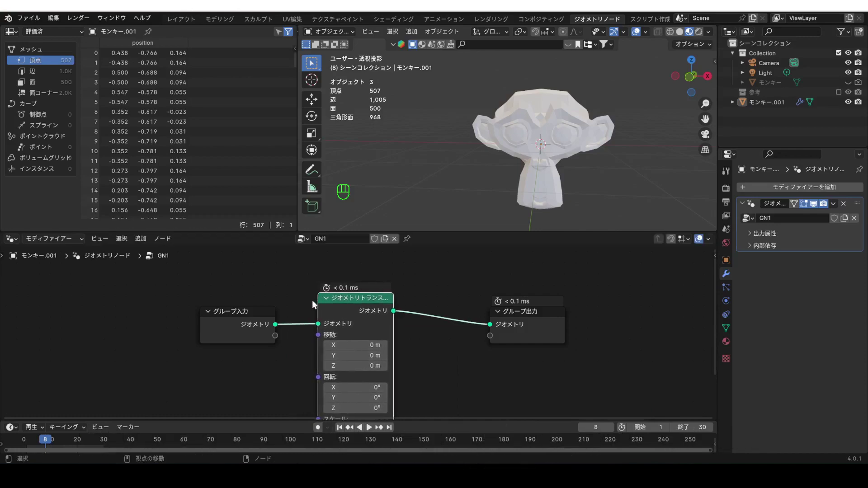
Try a 0.2 m X translation with 25.8° X and 5.1° Y rotation in the Transform Geometry node, and reset the node to defaults
{"action": "scroll", "coordinate": [317, 307], "scroll_direction": "down", "scroll_amount": 1}
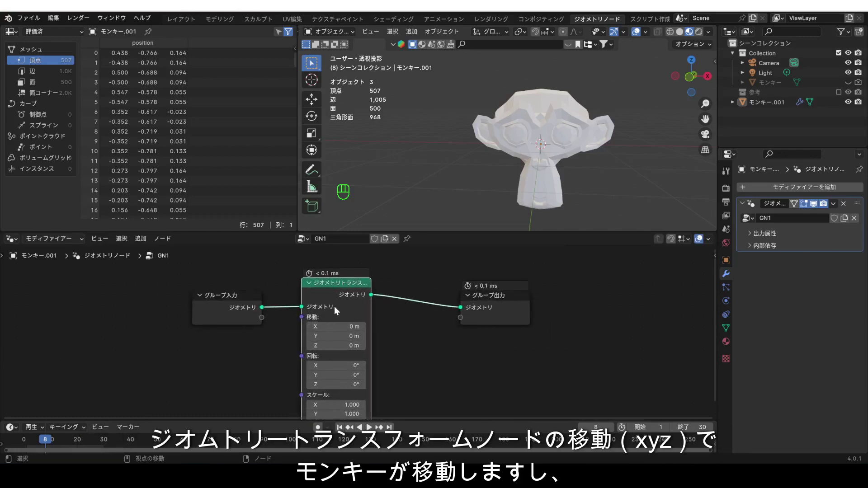
{"action": "mouse_move", "coordinate": [334, 306]}
{"action": "left_click", "coordinate": [327, 327]}
{"action": "left_click_drag", "start_coordinate": [326, 327], "coordinate": [323, 327]}
{"action": "mouse_move", "coordinate": [326, 365]}
{"action": "left_mouse_down"}
{"action": "mouse_move", "coordinate": [317, 365]}
{"action": "mouse_move", "coordinate": [331, 377]}
{"action": "left_mouse_up"}
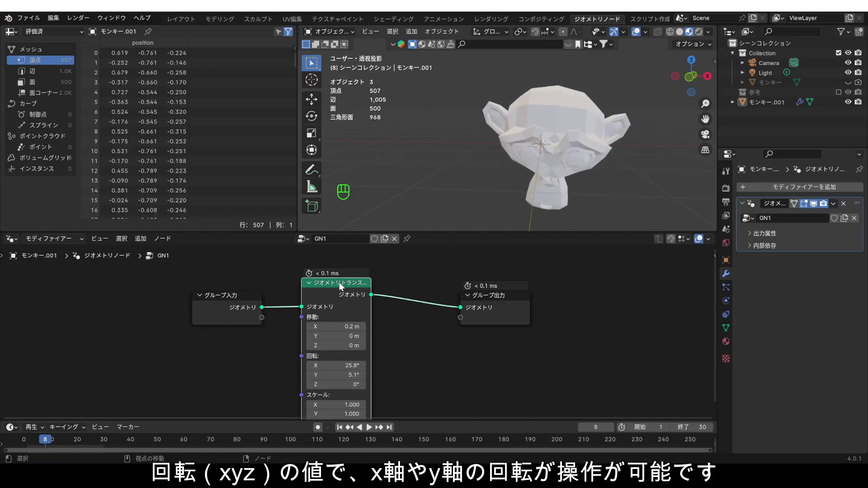
{"action": "key", "text": "BackSpace"}
Move Group Output farther from the Transform Geometry node and add a Capture Attribute (属性キャプチャ) node fed by the transformed geometry
{"action": "scroll", "coordinate": [339, 287], "scroll_direction": "down", "scroll_amount": 2}
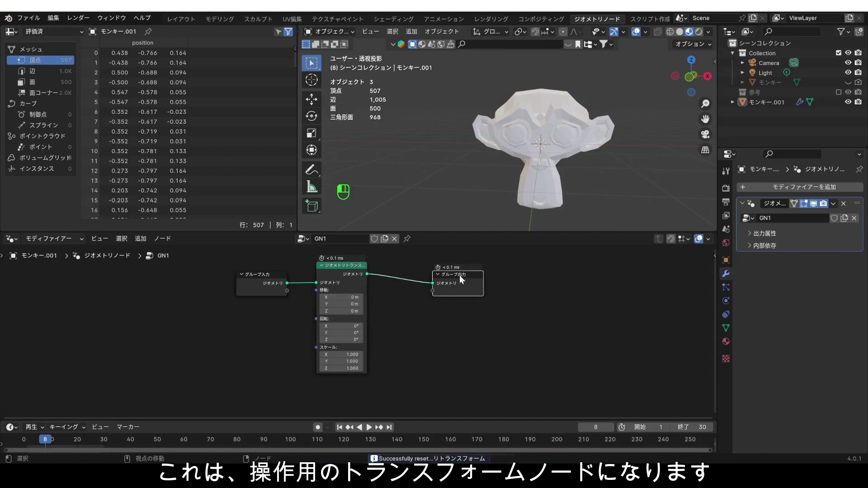
{"action": "left_click_drag", "start_coordinate": [459, 275], "coordinate": [572, 271]}
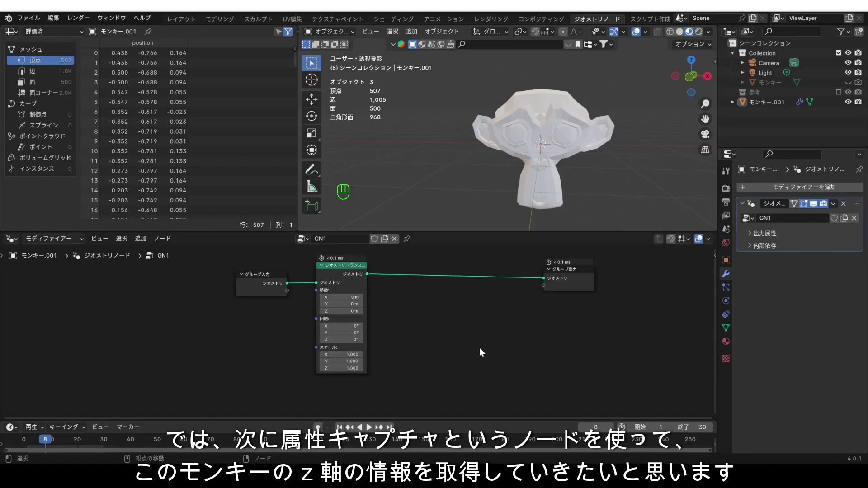
{"action": "key", "text": "shift+a"}
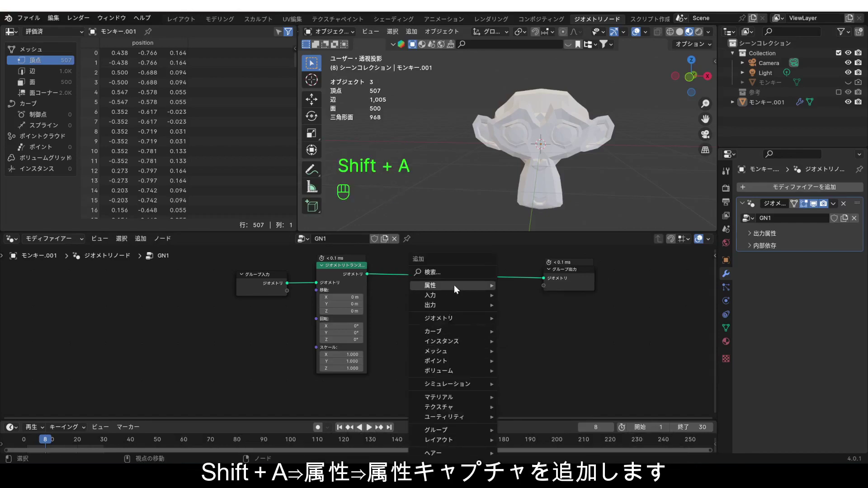
{"action": "mouse_move", "coordinate": [455, 285]}
{"action": "left_click", "coordinate": [534, 318]}
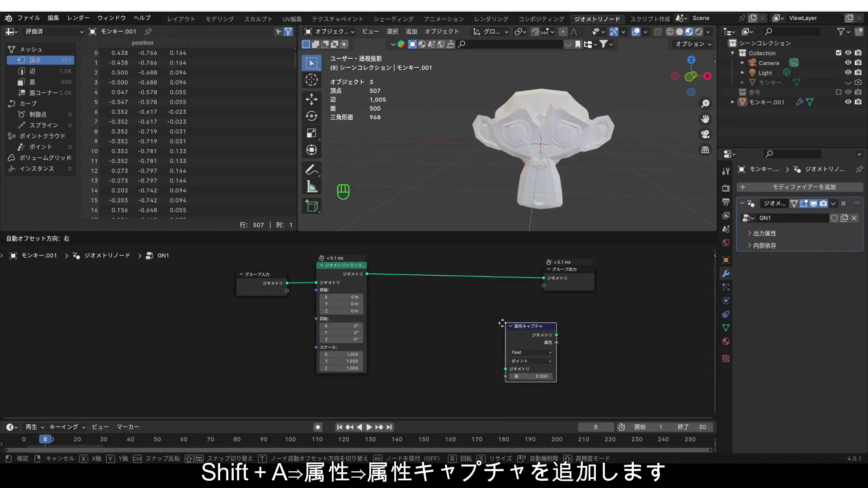
{"action": "left_click", "coordinate": [446, 319]}
{"action": "mouse_move", "coordinate": [420, 351]}
{"action": "middle_mouse_down"}
{"action": "mouse_move", "coordinate": [410, 330]}
{"action": "mouse_move", "coordinate": [419, 339]}
{"action": "middle_mouse_up"}
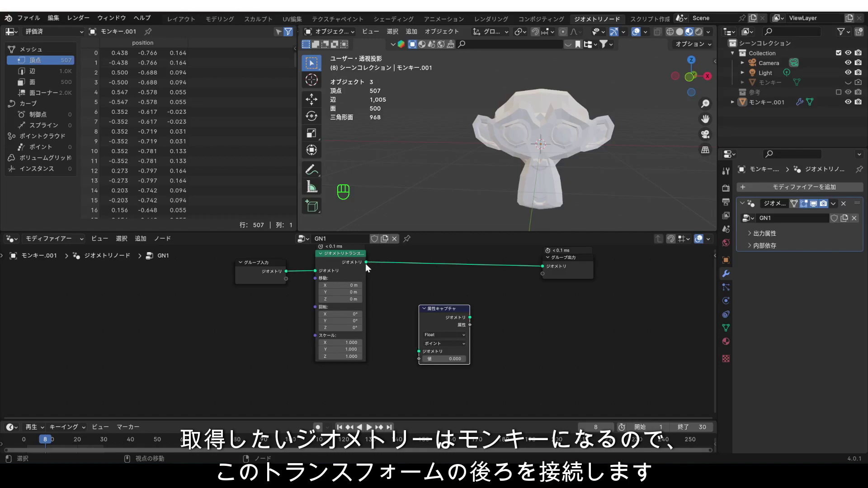
{"action": "left_click_drag", "start_coordinate": [367, 262], "coordinate": [411, 352]}
Add a Position (位置) node below the Transform Geometry node
{"action": "middle_click_drag", "start_coordinate": [414, 351], "coordinate": [419, 333]}
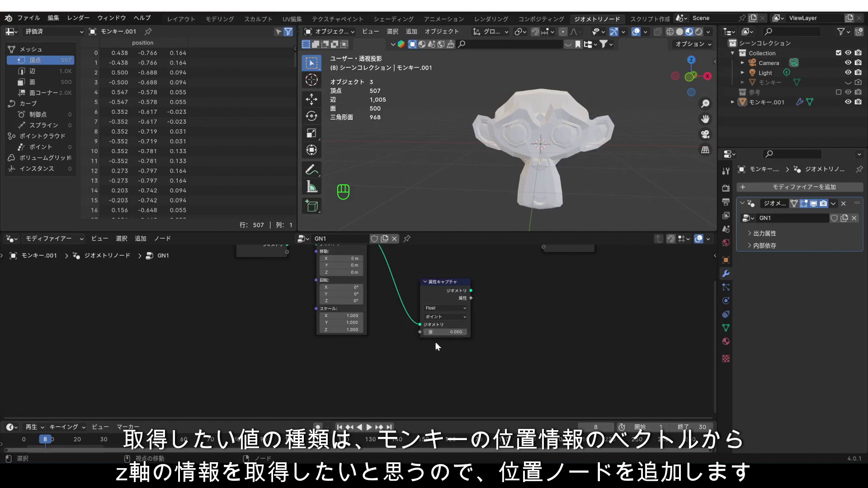
{"action": "left_click", "coordinate": [424, 349]}
{"action": "key", "text": "shift+a"}
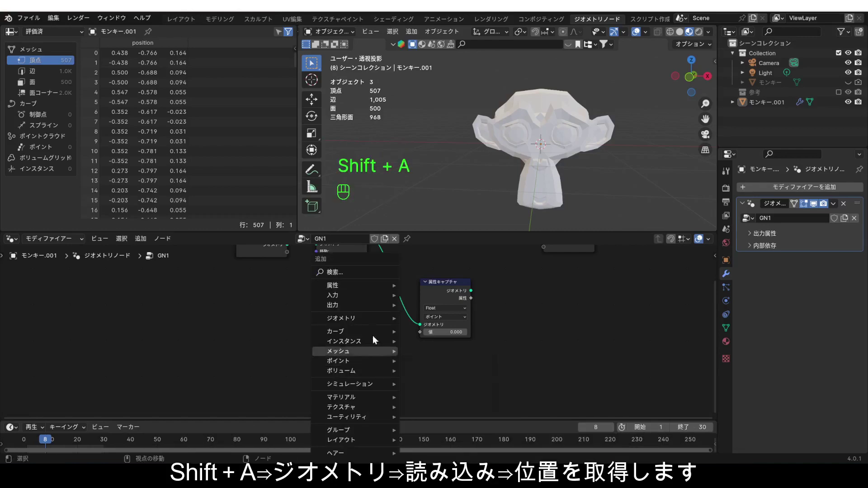
{"action": "mouse_move", "coordinate": [370, 318]}
{"action": "mouse_move", "coordinate": [427, 319]}
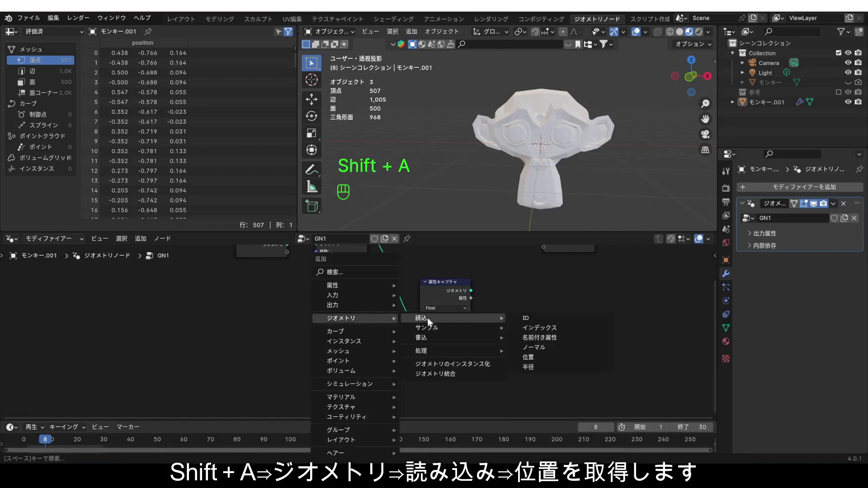
{"action": "left_click", "coordinate": [534, 359]}
{"action": "left_click", "coordinate": [311, 360]}
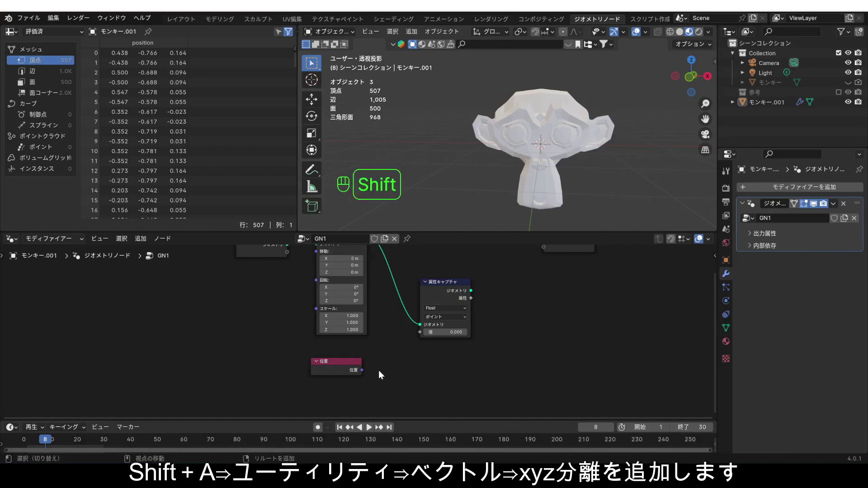
Add a Separate XYZ (XYZ分離) node fed by Position and connect its Z output to the Capture Attribute value (値) input
{"action": "key", "text": "shift+a"}
{"action": "mouse_move", "coordinate": [360, 422]}
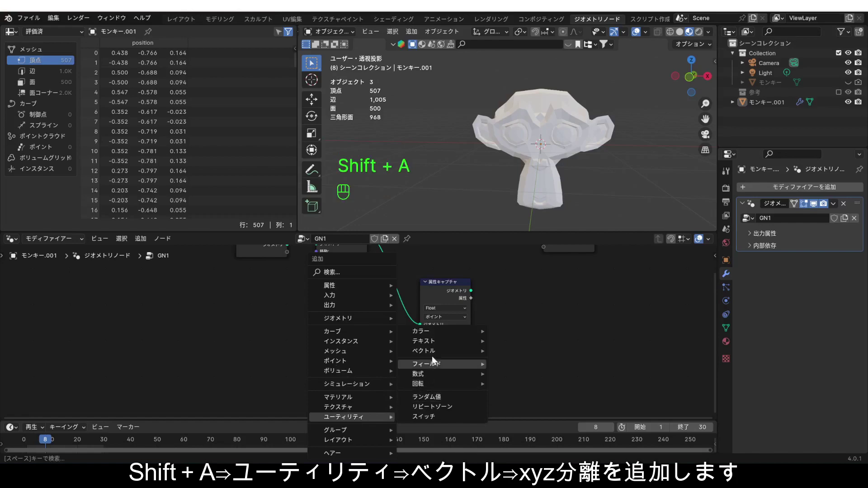
{"action": "mouse_move", "coordinate": [436, 349]}
{"action": "left_click", "coordinate": [523, 403]}
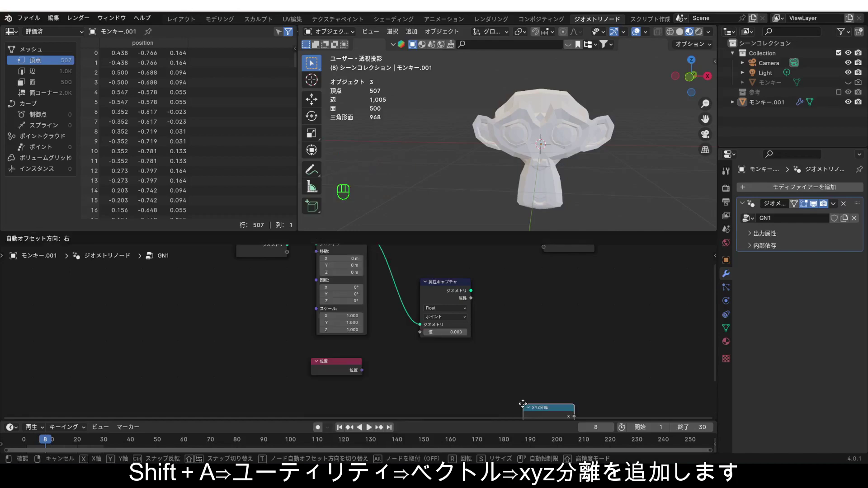
{"action": "left_click", "coordinate": [375, 346]}
{"action": "left_click_drag", "start_coordinate": [336, 373], "coordinate": [364, 365]}
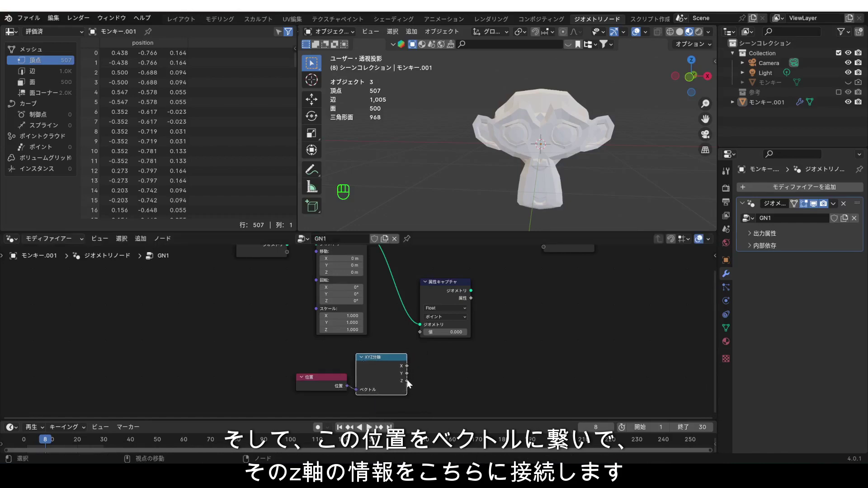
{"action": "left_click_drag", "start_coordinate": [407, 381], "coordinate": [417, 335]}
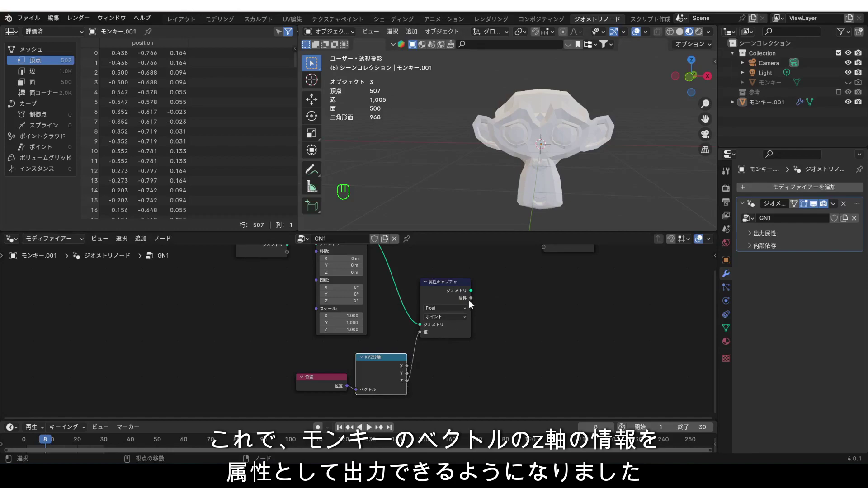
Add an Attribute Statistic (属性統計) node beside the Capture Attribute node
{"action": "middle_click_drag", "start_coordinate": [477, 332], "coordinate": [356, 318]}
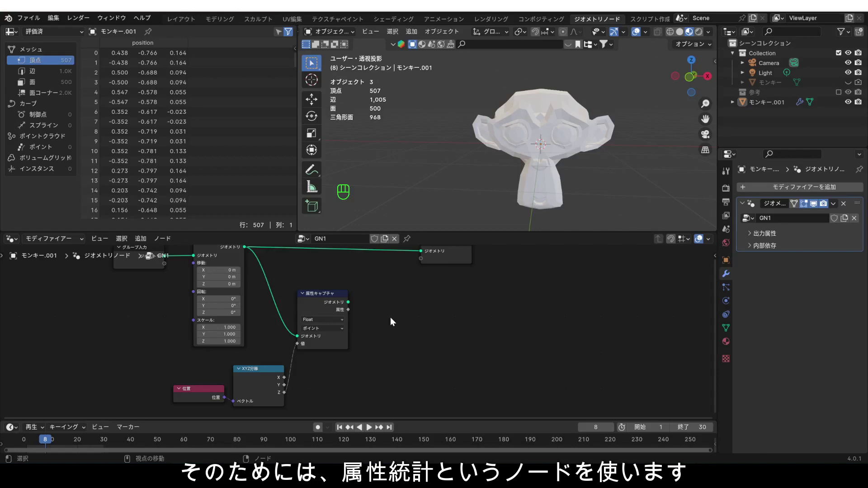
{"action": "key", "text": "shift+a"}
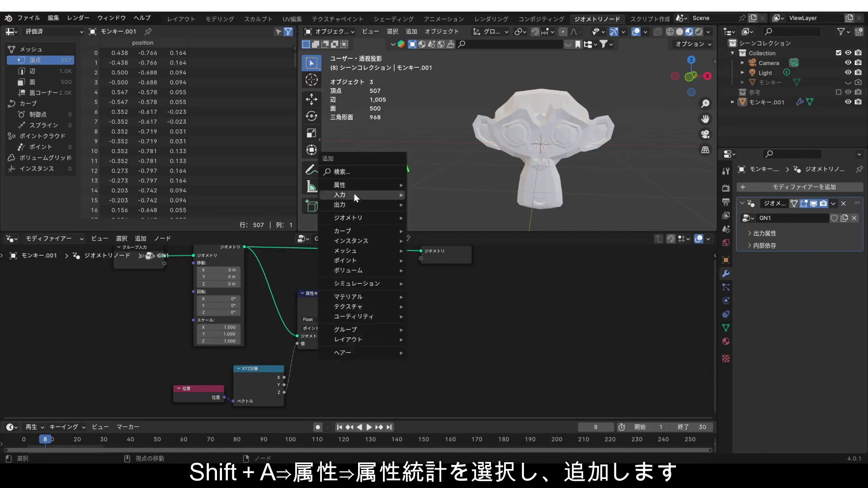
{"action": "mouse_move", "coordinate": [356, 187]}
{"action": "left_click", "coordinate": [427, 185]}
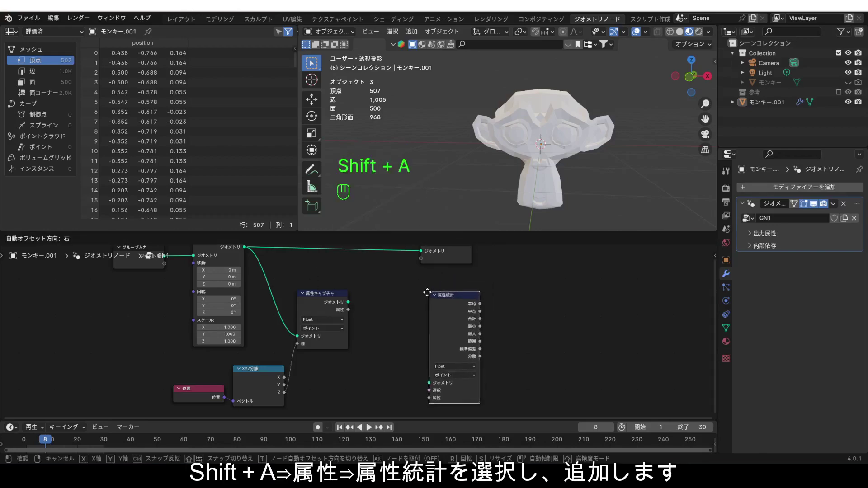
{"action": "left_click", "coordinate": [387, 297]}
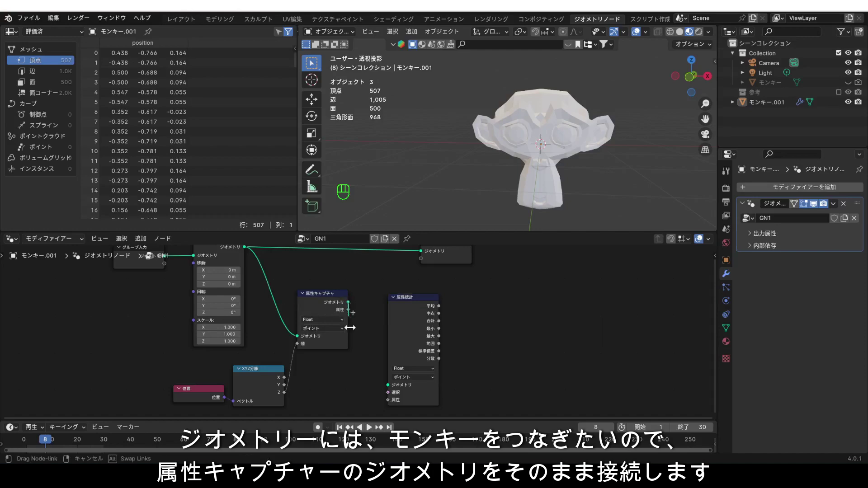
Connect the Capture Attribute node's geometry and attribute outputs to the matching Attribute Statistic inputs
{"action": "left_click_drag", "start_coordinate": [348, 302], "coordinate": [388, 385]}
{"action": "middle_click_drag", "start_coordinate": [387, 385], "coordinate": [381, 360]}
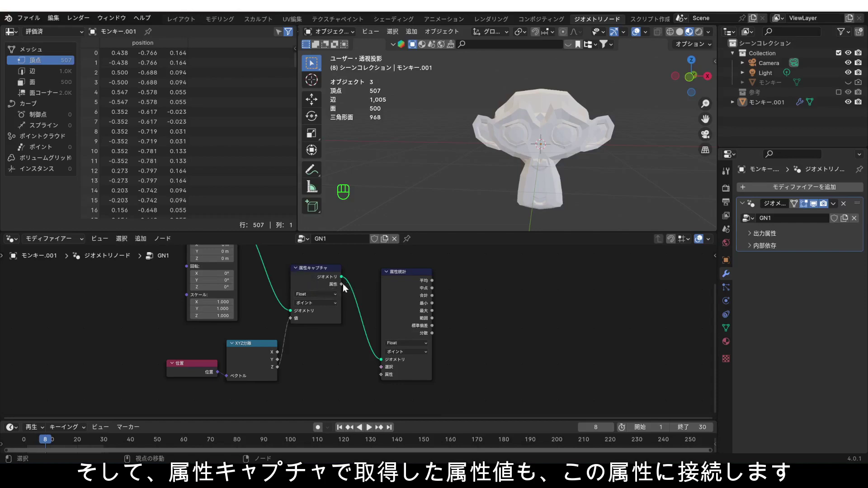
{"action": "left_click_drag", "start_coordinate": [341, 284], "coordinate": [381, 375]}
{"action": "key", "text": "Home"}
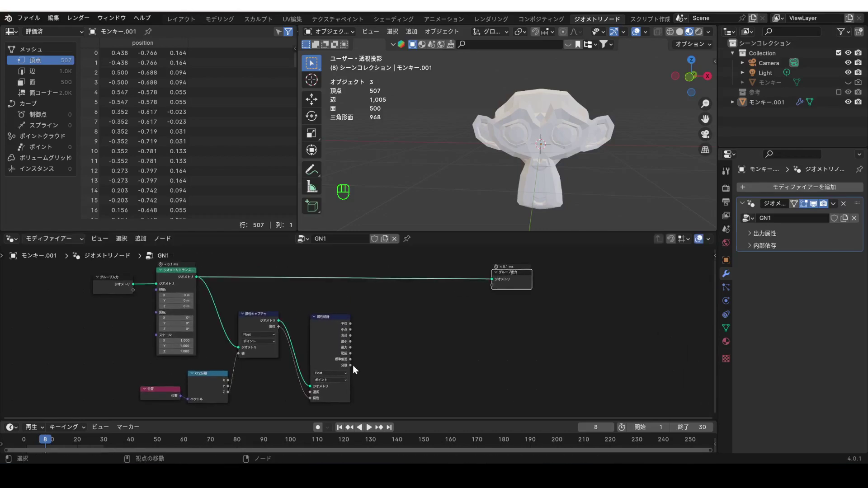
Add a Combine XYZ (XYZ合成) node beside Attribute Statistic and connect the Min (最小) output to its Z input
{"action": "scroll", "coordinate": [353, 365], "scroll_direction": "up", "scroll_amount": 2}
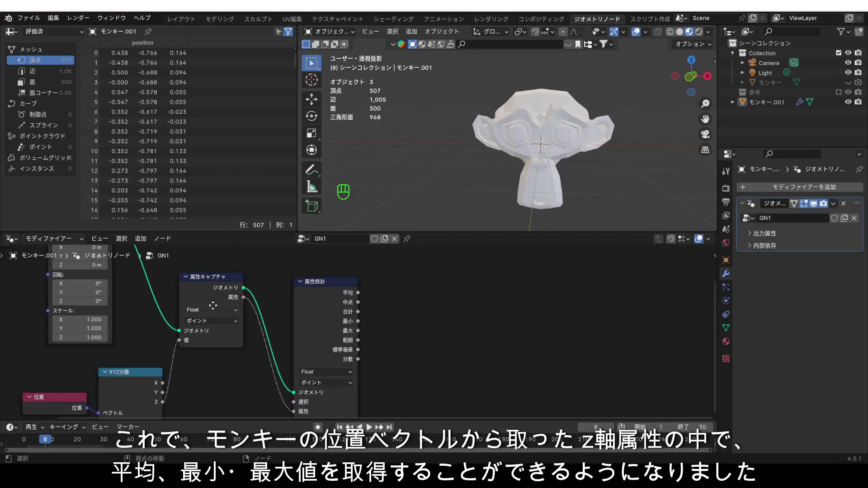
{"action": "middle_click_drag", "start_coordinate": [213, 305], "coordinate": [212, 285]}
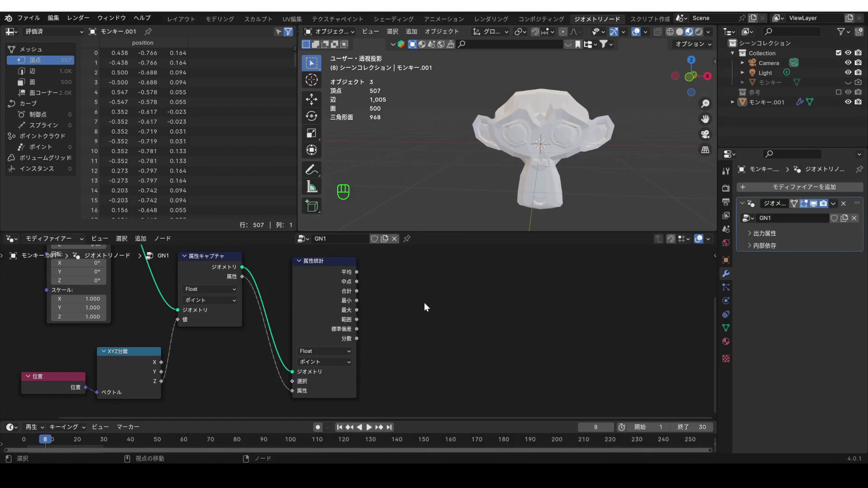
{"action": "key", "text": "shift+a"}
{"action": "mouse_move", "coordinate": [405, 417]}
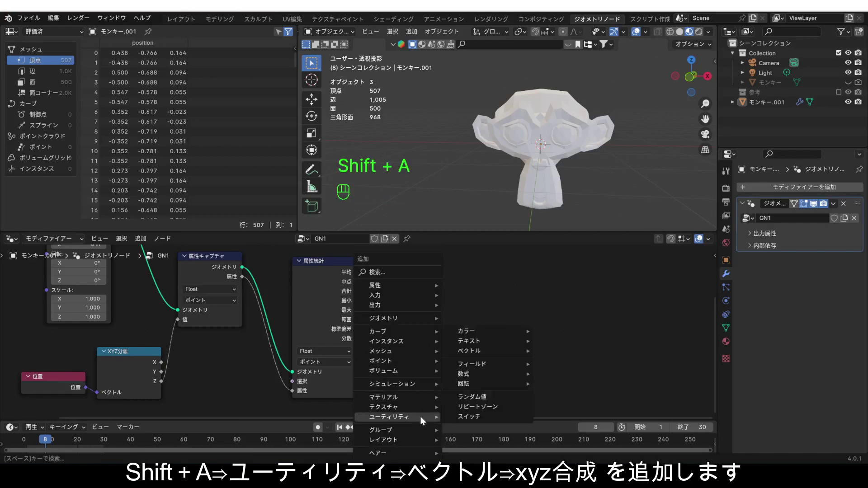
{"action": "mouse_move", "coordinate": [480, 351]}
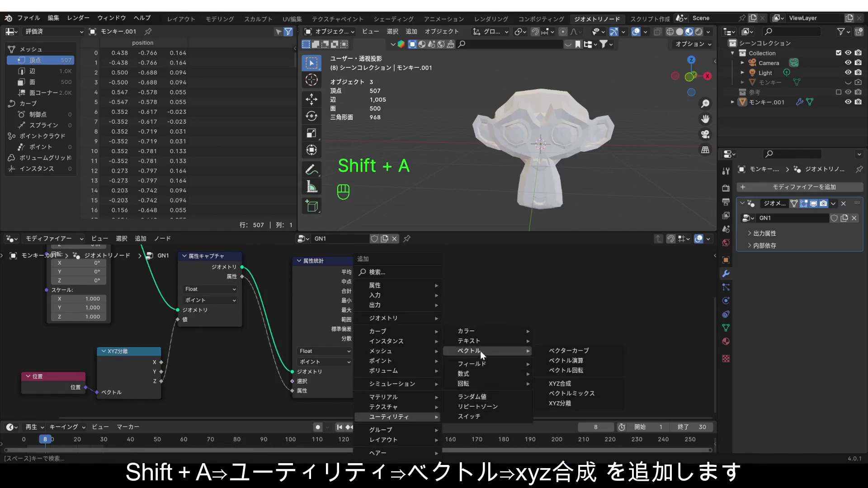
{"action": "left_click", "coordinate": [575, 384]}
{"action": "left_click", "coordinate": [388, 297]}
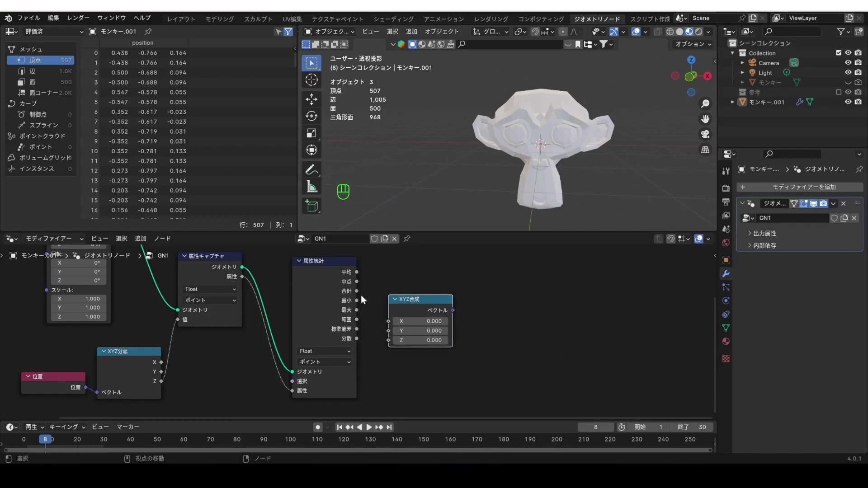
{"action": "left_click_drag", "start_coordinate": [357, 300], "coordinate": [388, 342]}
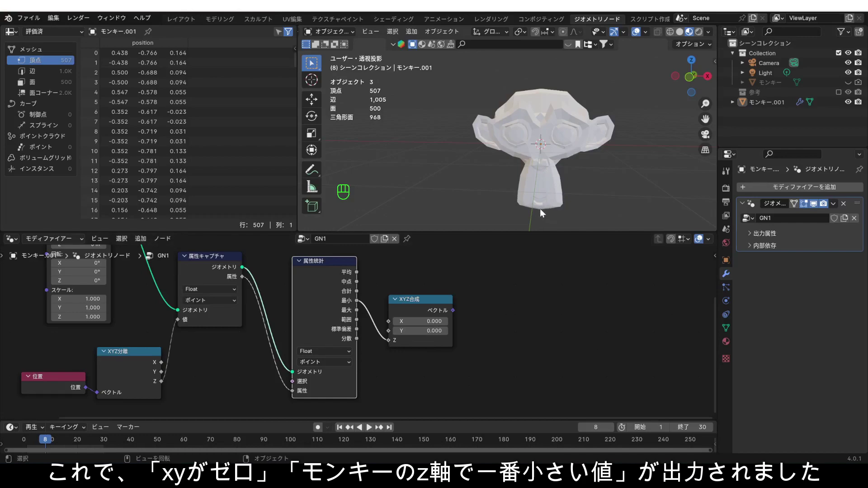
{"action": "left_click", "coordinate": [508, 291]}
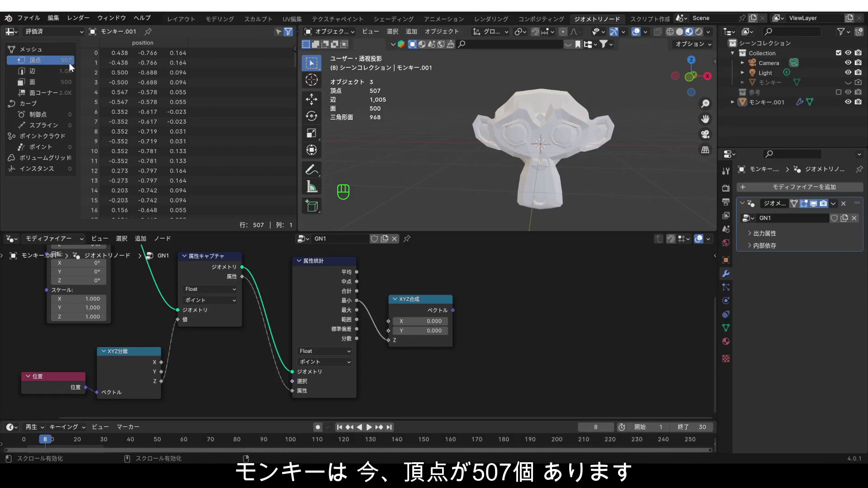
{"action": "scroll", "coordinate": [137, 77], "scroll_direction": "down", "scroll_amount": 5}
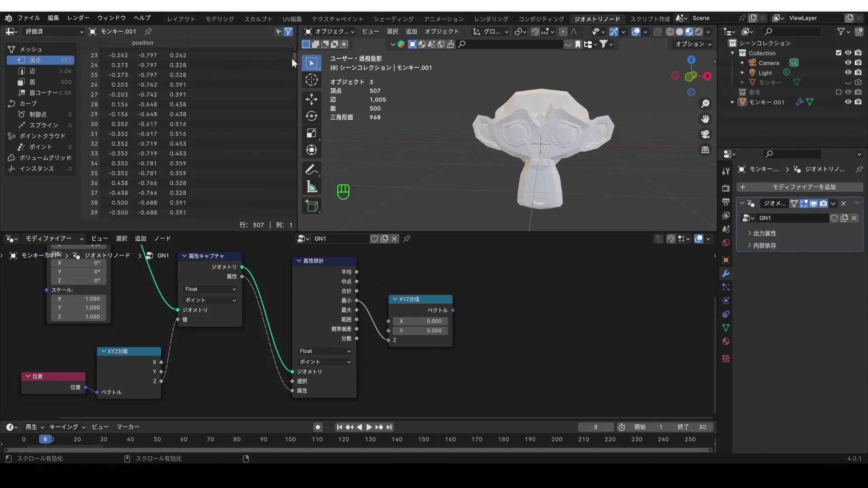
{"action": "mouse_move", "coordinate": [294, 58]}
{"action": "left_mouse_down"}
{"action": "mouse_move", "coordinate": [304, 208]}
{"action": "mouse_move", "coordinate": [296, 238]}
{"action": "mouse_move", "coordinate": [292, 54]}
{"action": "left_mouse_up"}
Add a Vector Math (ベクトル演算) node to the right of the Combine XYZ node
{"action": "scroll", "coordinate": [484, 324], "scroll_direction": "down", "scroll_amount": 5}
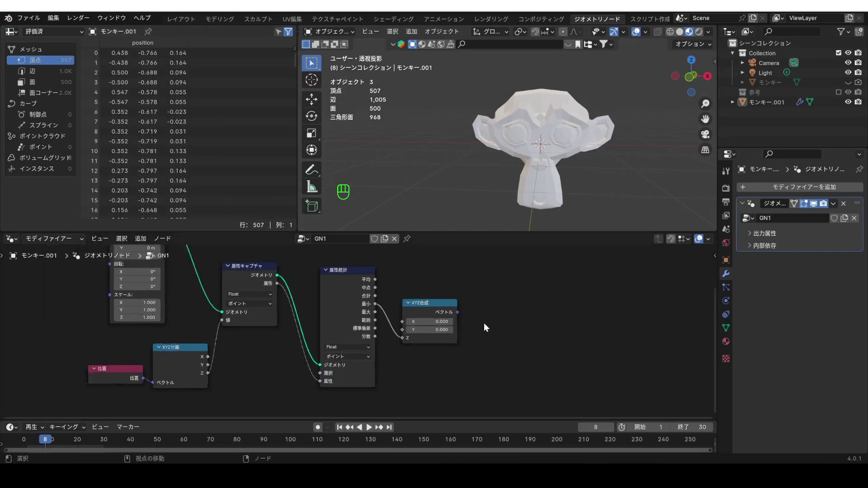
{"action": "middle_click_drag", "start_coordinate": [478, 321], "coordinate": [376, 354]}
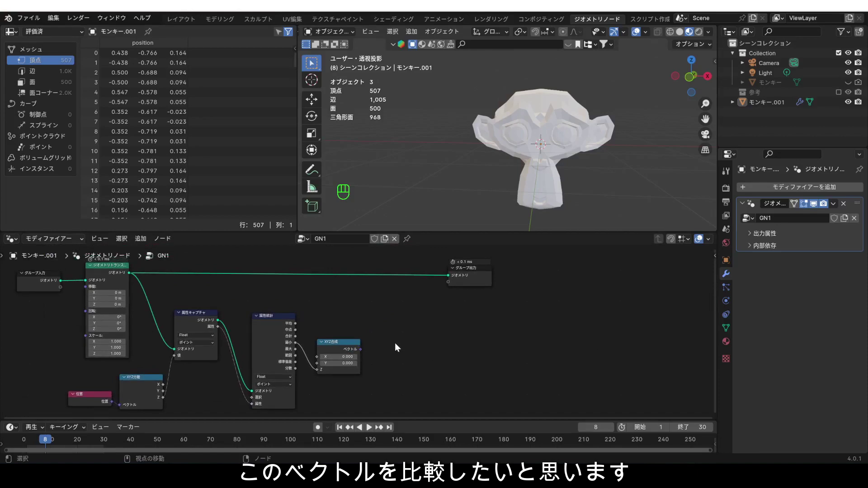
{"action": "key", "text": "shift+a"}
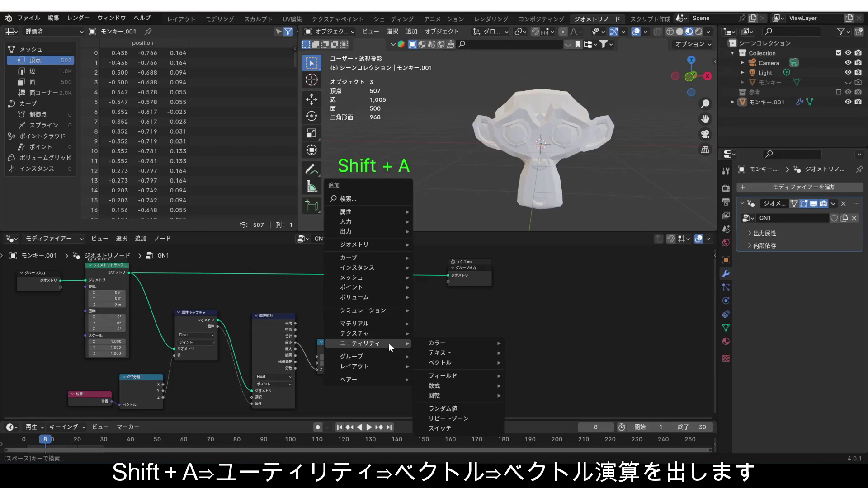
{"action": "mouse_move", "coordinate": [455, 363]}
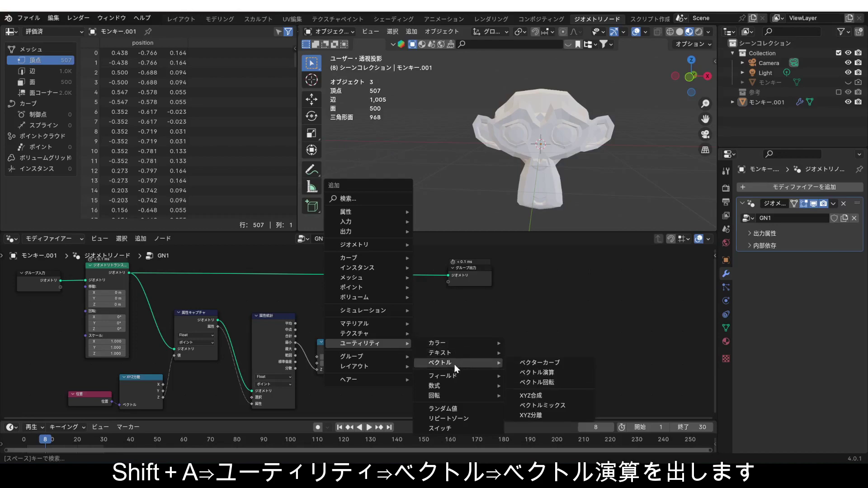
{"action": "left_click", "coordinate": [552, 374]}
{"action": "left_click", "coordinate": [399, 316]}
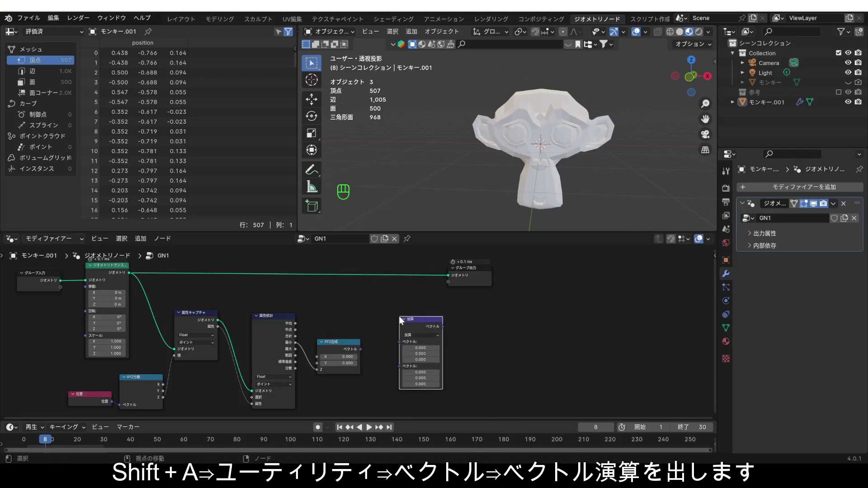
Set the Vector Math node to Subtract (減算) and connect the Combine XYZ vector to its second vector input
{"action": "scroll", "coordinate": [423, 385], "scroll_direction": "up", "scroll_amount": 2}
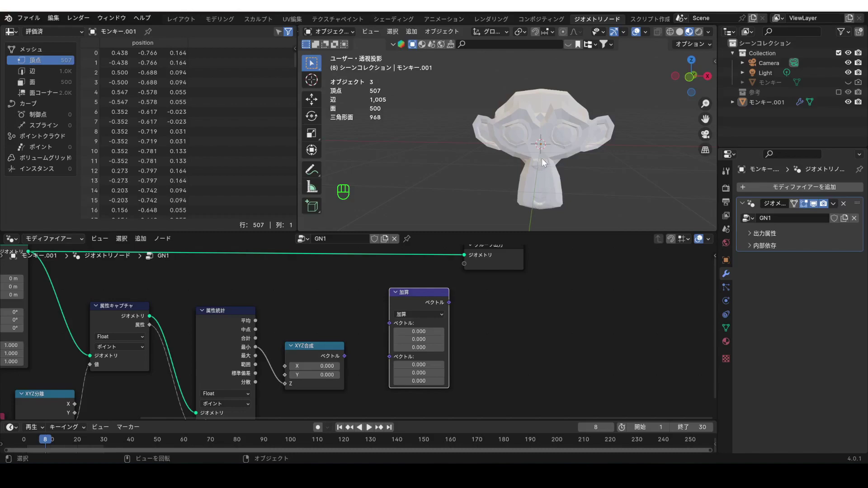
{"action": "middle_click_drag", "start_coordinate": [537, 148], "coordinate": [555, 143]}
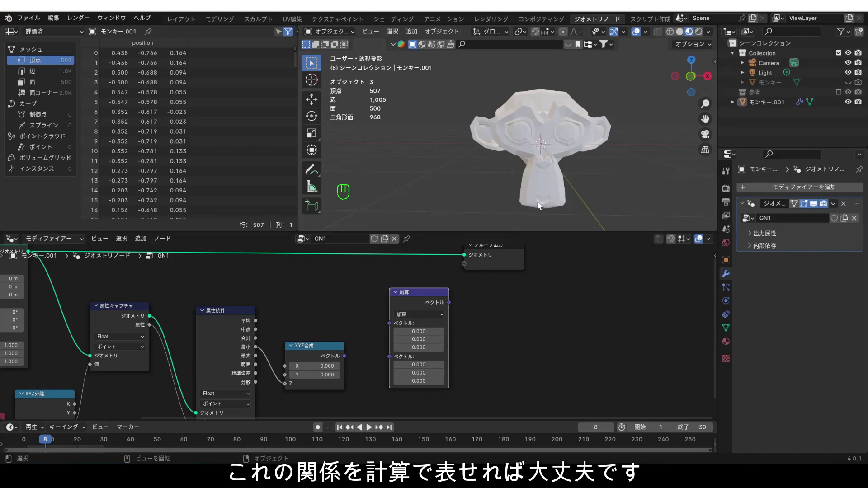
{"action": "left_click", "coordinate": [413, 314]}
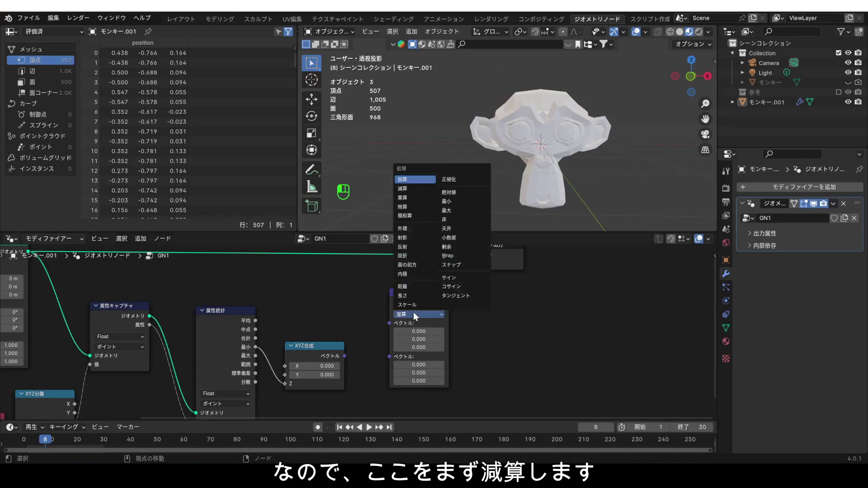
{"action": "left_click", "coordinate": [409, 188]}
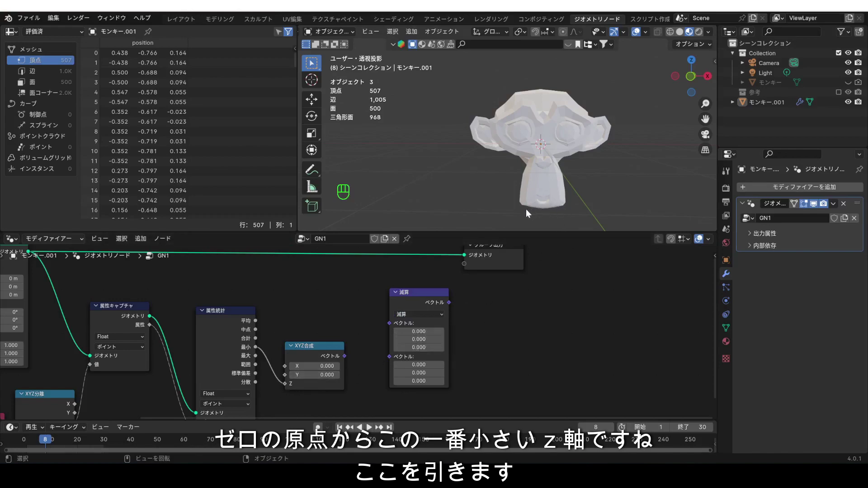
{"action": "left_click_drag", "start_coordinate": [346, 355], "coordinate": [389, 357]}
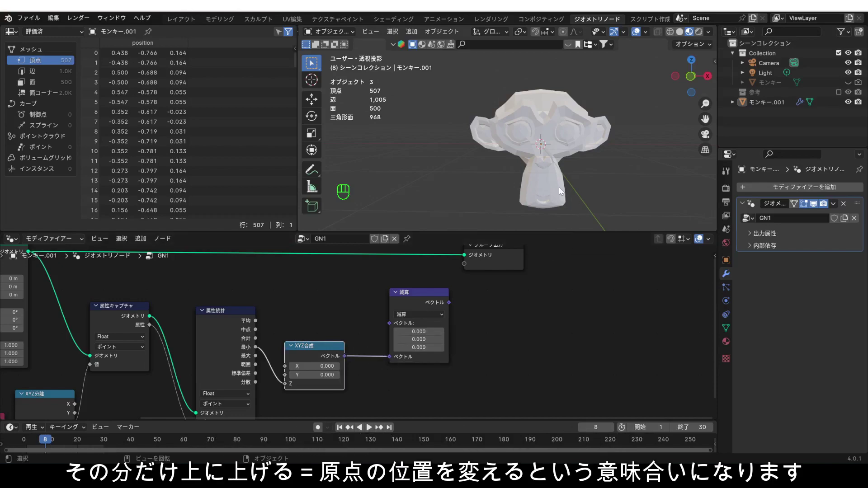
Duplicate the Transform Geometry node onto the link before Group Output, spacing the copy and Group Output further to the right
{"action": "left_click_drag", "start_coordinate": [505, 258], "coordinate": [612, 258]}
{"action": "left_click", "coordinate": [534, 294]}
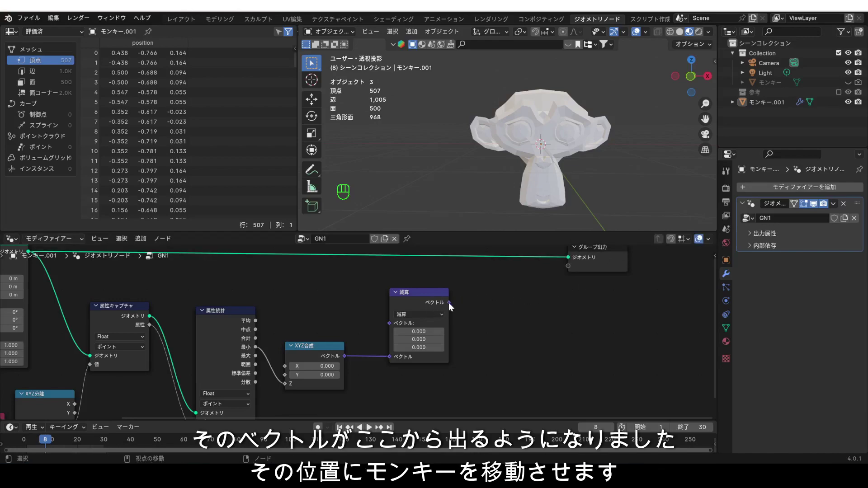
{"action": "left_click_drag", "start_coordinate": [448, 303], "coordinate": [468, 304]}
{"action": "scroll", "coordinate": [465, 287], "scroll_direction": "down", "scroll_amount": 1}
{"action": "scroll", "coordinate": [461, 289], "scroll_direction": "down", "scroll_amount": 3}
{"action": "middle_click_drag", "start_coordinate": [453, 292], "coordinate": [483, 322]}
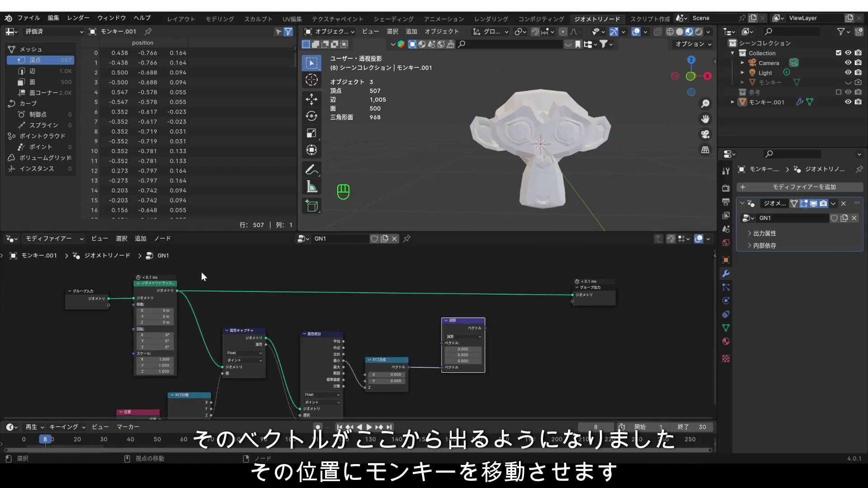
{"action": "left_click", "coordinate": [158, 281]}
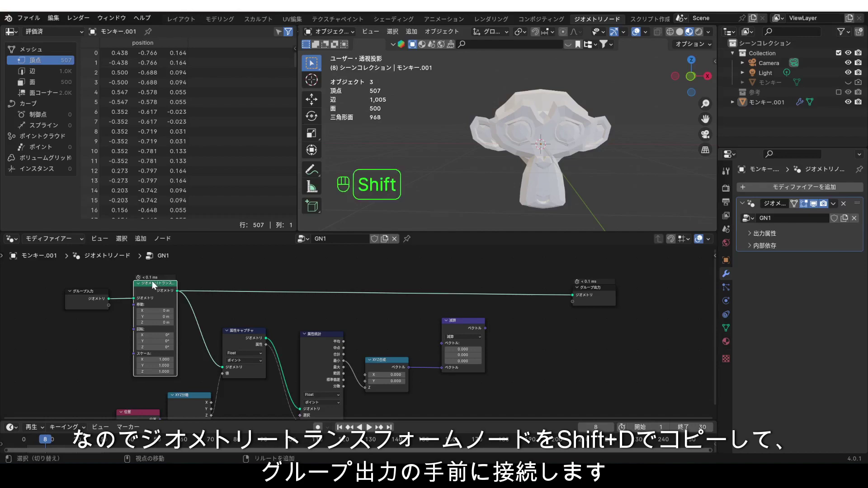
{"action": "key", "text": "shift+d"}
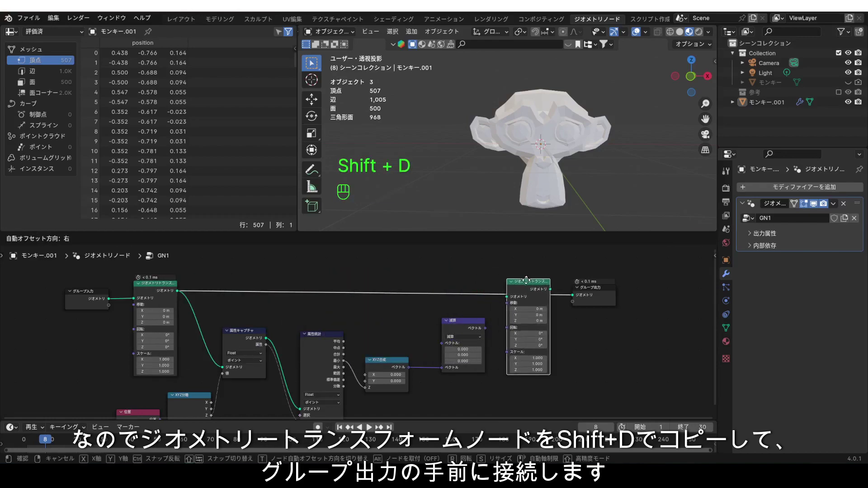
{"action": "left_click", "coordinate": [540, 280]}
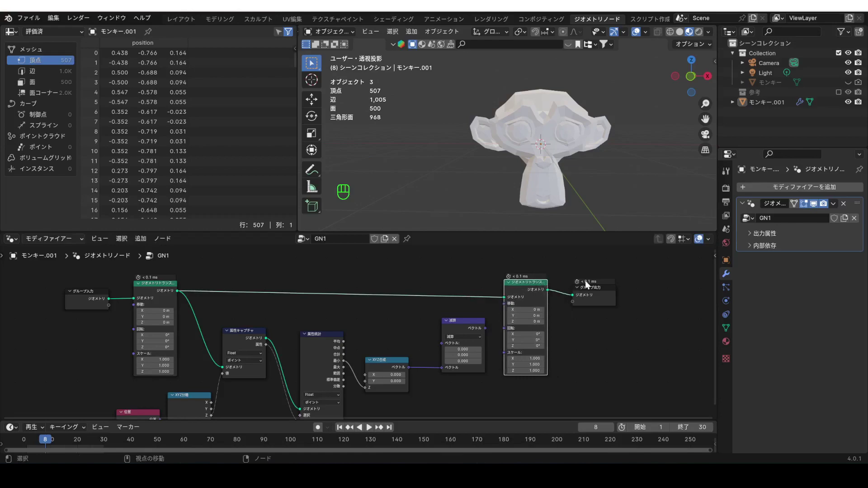
{"action": "left_click_drag", "start_coordinate": [592, 288], "coordinate": [649, 285]}
{"action": "left_click_drag", "start_coordinate": [534, 286], "coordinate": [579, 286]}
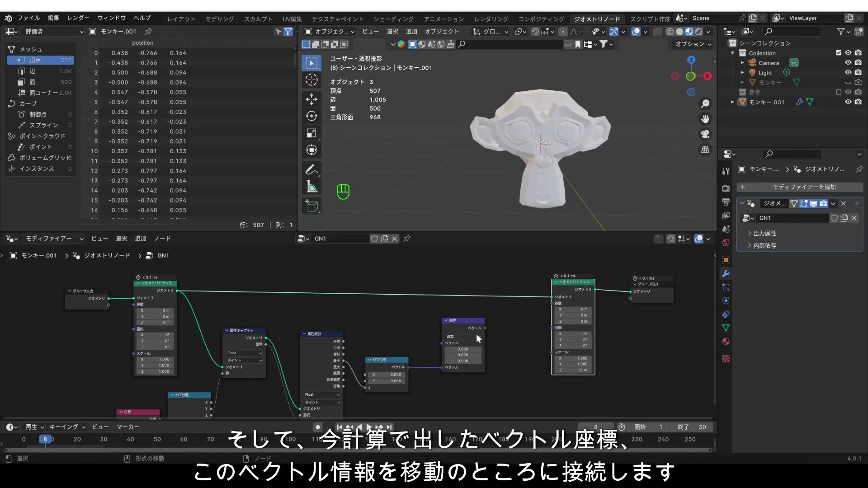
Connect the Subtract node's vector output to the Translation (移動) input of the second Transform Geometry node
{"action": "scroll", "coordinate": [491, 336], "scroll_direction": "up", "scroll_amount": 2}
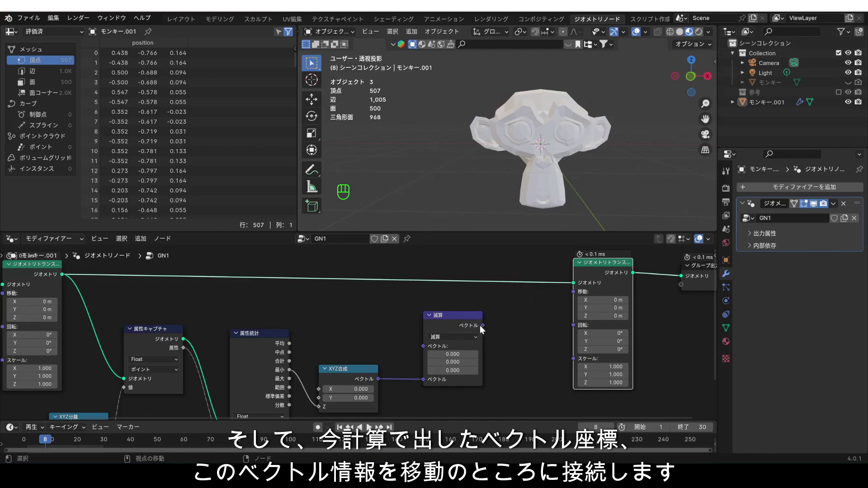
{"action": "left_click_drag", "start_coordinate": [481, 325], "coordinate": [573, 292]}
{"action": "middle_click_drag", "start_coordinate": [588, 168], "coordinate": [457, 146]}
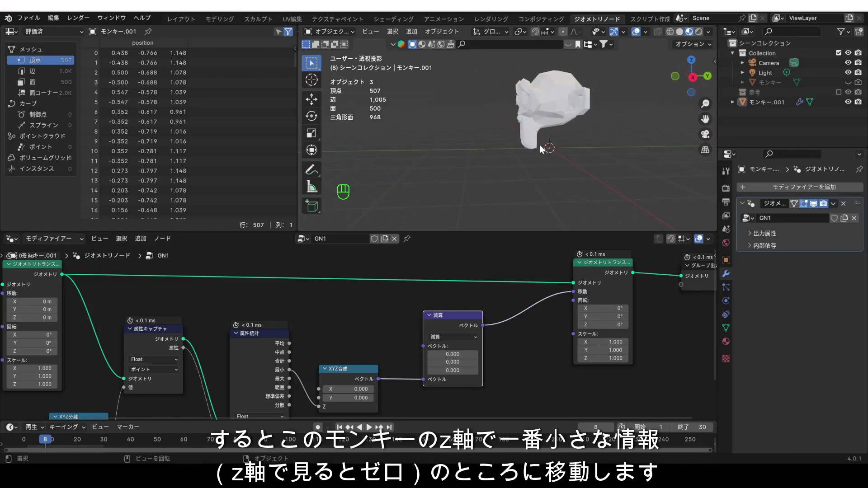
{"action": "scroll", "coordinate": [542, 149], "scroll_direction": "up", "scroll_amount": 4}
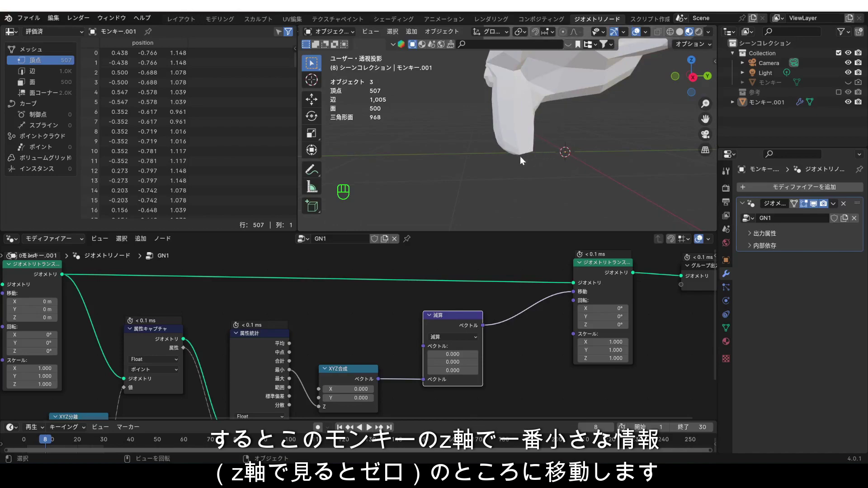
{"action": "middle_click_drag", "start_coordinate": [520, 156], "coordinate": [484, 136]}
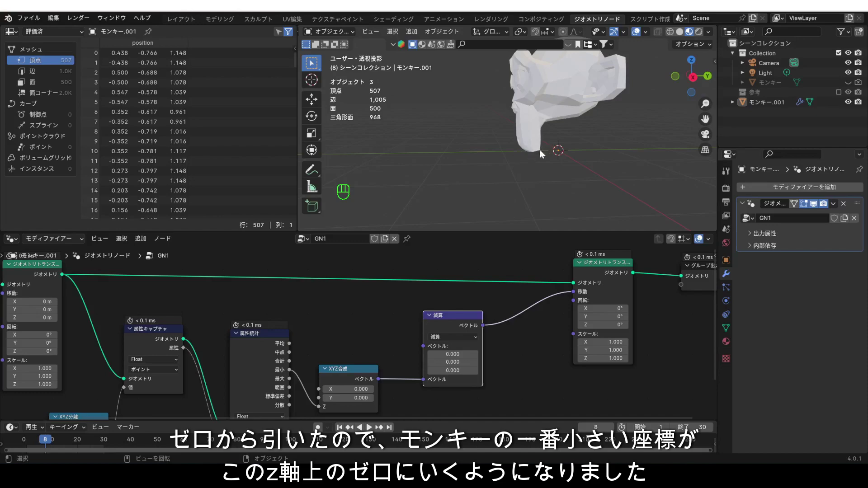
{"action": "middle_click_drag", "start_coordinate": [527, 146], "coordinate": [553, 115]}
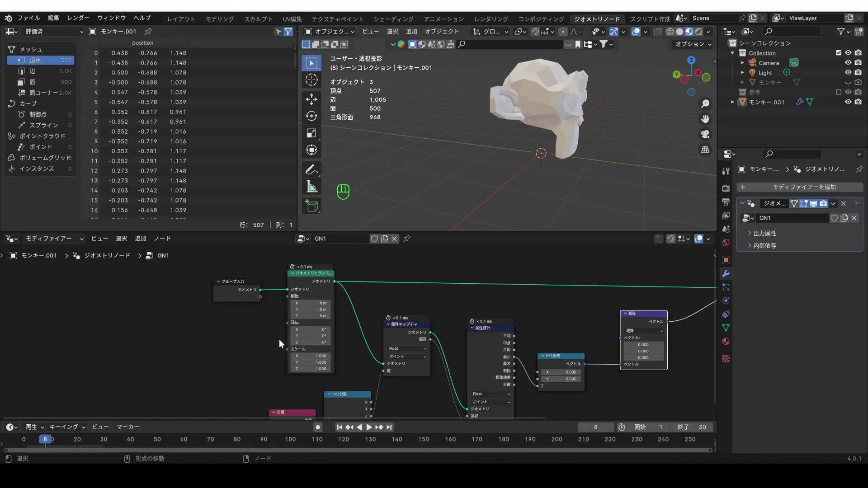
Set the first Transform Geometry node's rotation to X -0.1° and Y 0.6° to test the monkey's ground contact
{"action": "left_click_drag", "start_coordinate": [312, 336], "coordinate": [361, 329]}
{"action": "scroll", "coordinate": [549, 97], "scroll_direction": "down", "scroll_amount": 3}
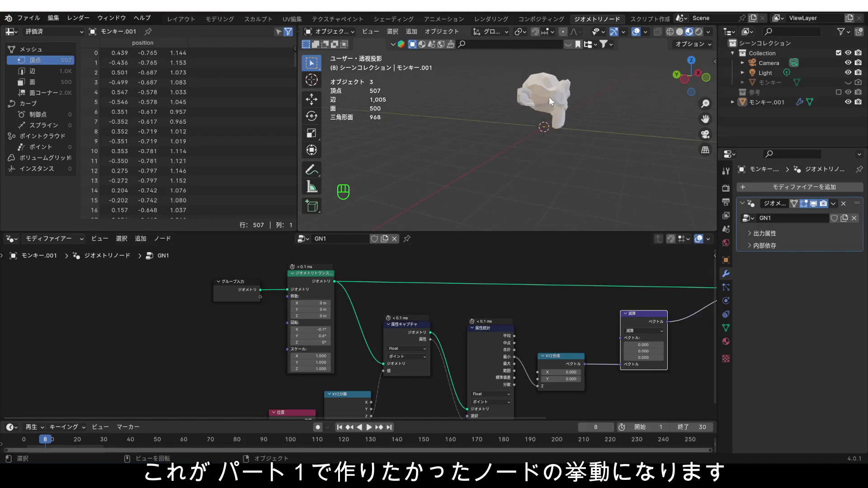
{"action": "middle_click_drag", "start_coordinate": [549, 97], "coordinate": [525, 90]}
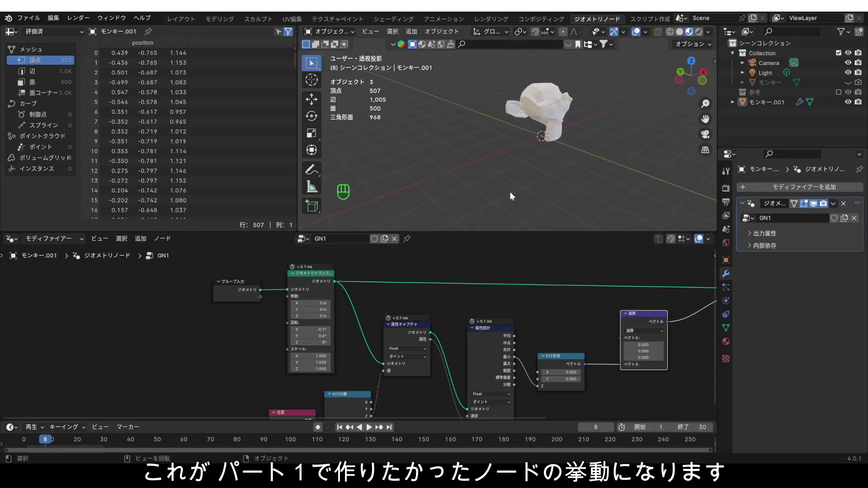
Select all nodes between Group Input and Group Output and combine them into a node group
{"action": "scroll", "coordinate": [437, 329], "scroll_direction": "down", "scroll_amount": 2}
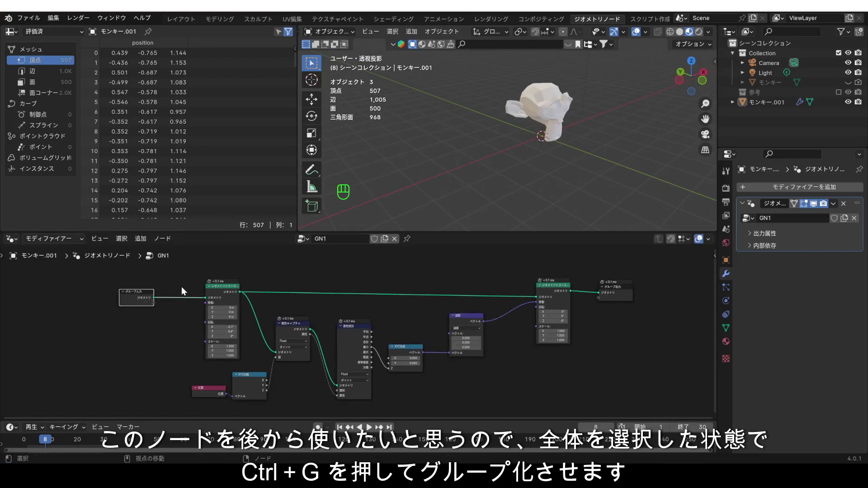
{"action": "left_click", "coordinate": [181, 285]}
{"action": "left_click_drag", "start_coordinate": [180, 281], "coordinate": [579, 397]}
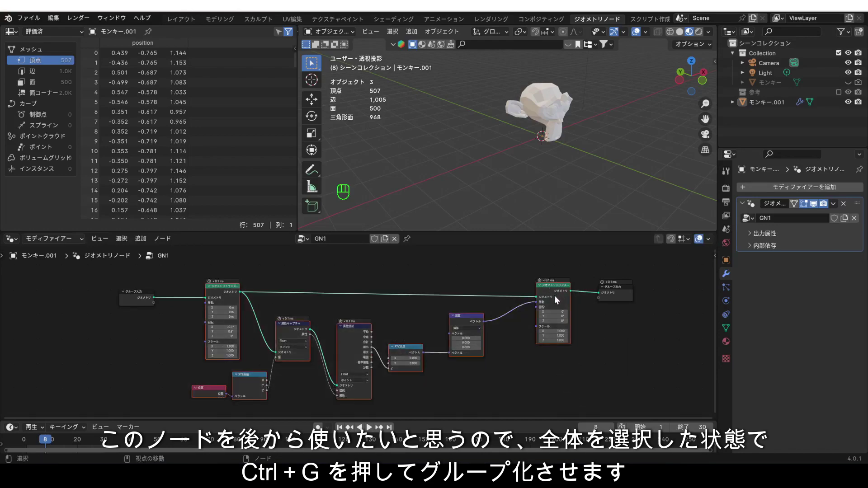
{"action": "key", "text": "ctrl+g"}
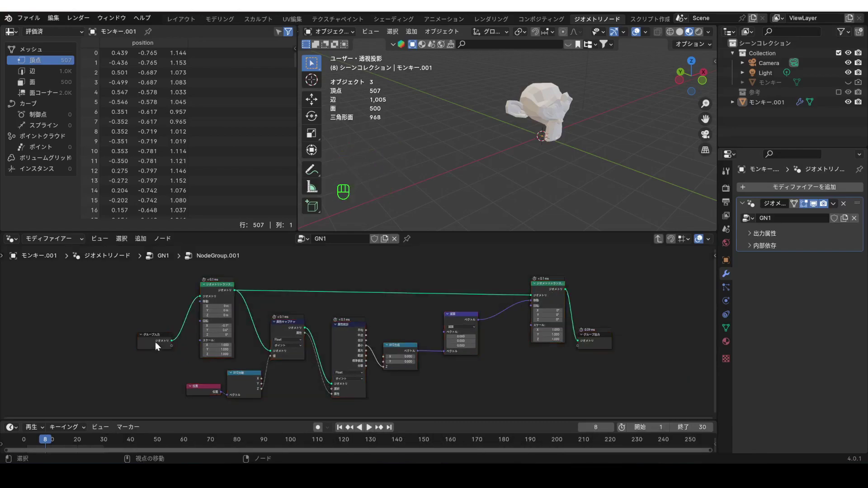
Expose the first Transform Geometry node's Rotation (回転) as a new Group Input socket, and return to the parent GN1 tree
{"action": "left_click_drag", "start_coordinate": [155, 342], "coordinate": [145, 331]}
{"action": "scroll", "coordinate": [147, 331], "scroll_direction": "up", "scroll_amount": 2}
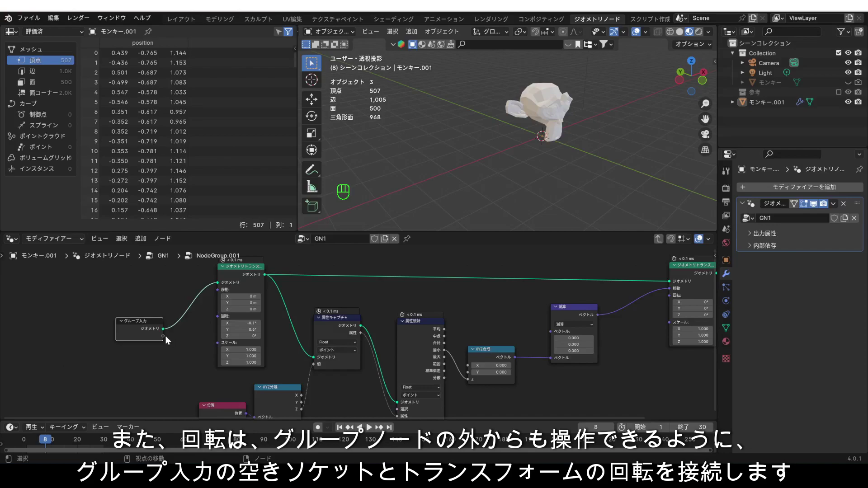
{"action": "left_click_drag", "start_coordinate": [163, 335], "coordinate": [217, 316]}
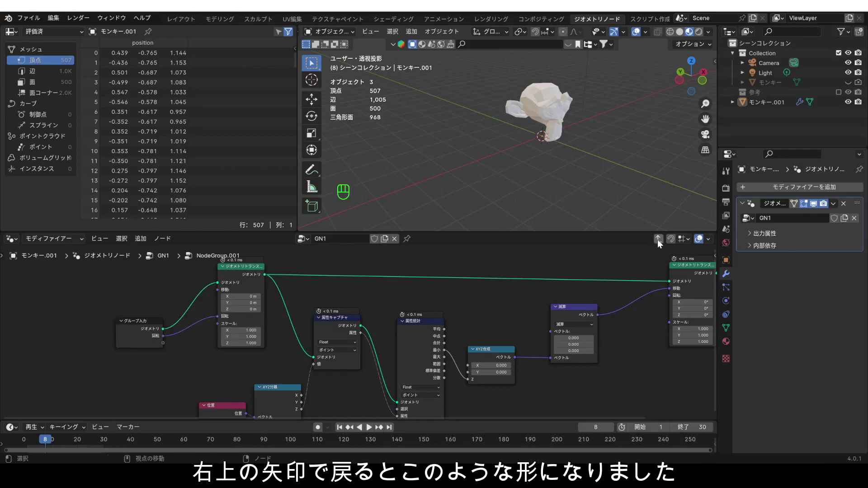
{"action": "left_click", "coordinate": [658, 239]}
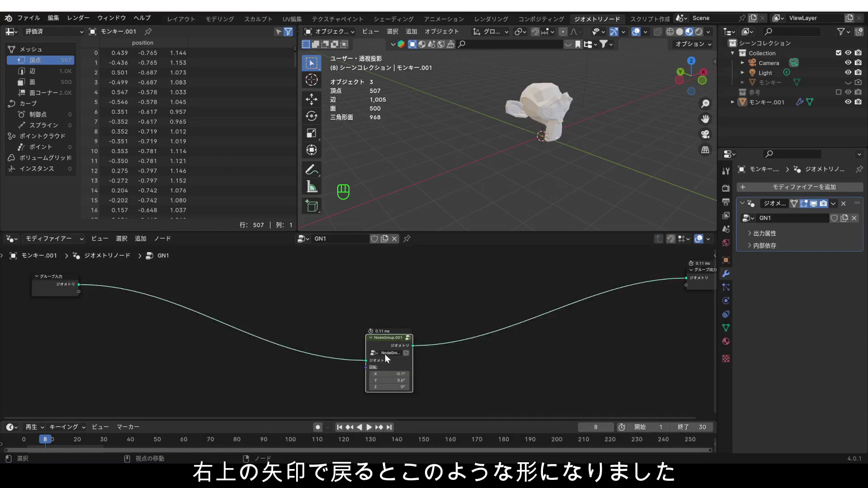
Arrange Group Input, the node group and Group Output close together in a row in the GN1 tree
{"action": "left_click_drag", "start_coordinate": [385, 355], "coordinate": [379, 297]}
{"action": "left_click_drag", "start_coordinate": [55, 281], "coordinate": [288, 293]}
{"action": "left_click_drag", "start_coordinate": [692, 282], "coordinate": [480, 285]}
{"action": "key", "text": "Home"}
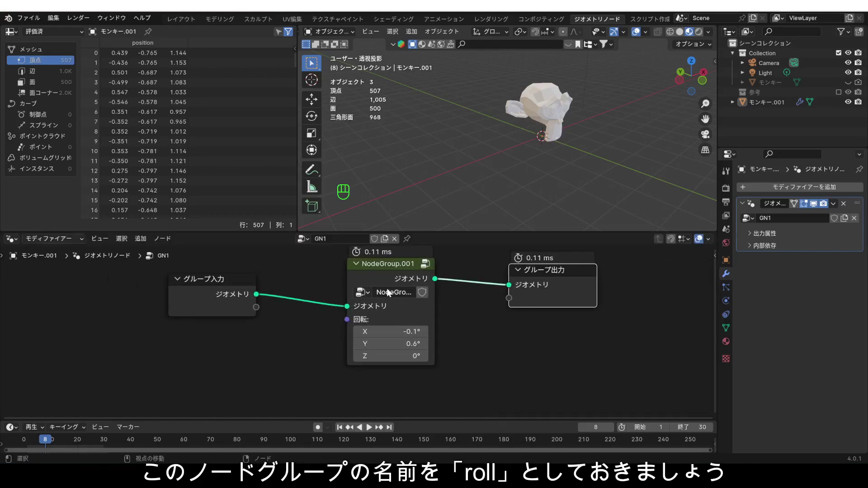
Rename the node group as roll
{"action": "left_click", "coordinate": [388, 292]}
{"action": "key", "text": "ctrl+a"}
{"action": "type", "text": "roll"}
{"action": "key", "text": "Return"}
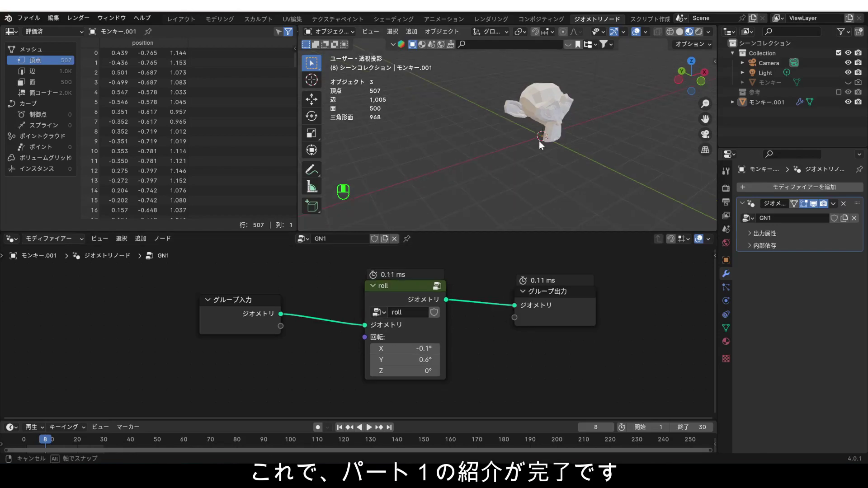
Add a plane mesh to the scene and scale it up so it extends well beyond the monkey on all sides
{"action": "middle_click_drag", "start_coordinate": [539, 140], "coordinate": [539, 141]}
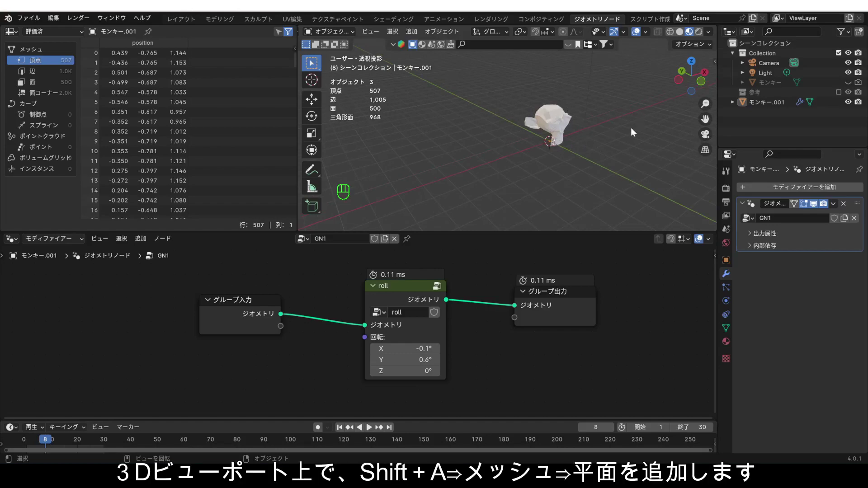
{"action": "key", "text": "shift+a"}
{"action": "mouse_move", "coordinate": [615, 139]}
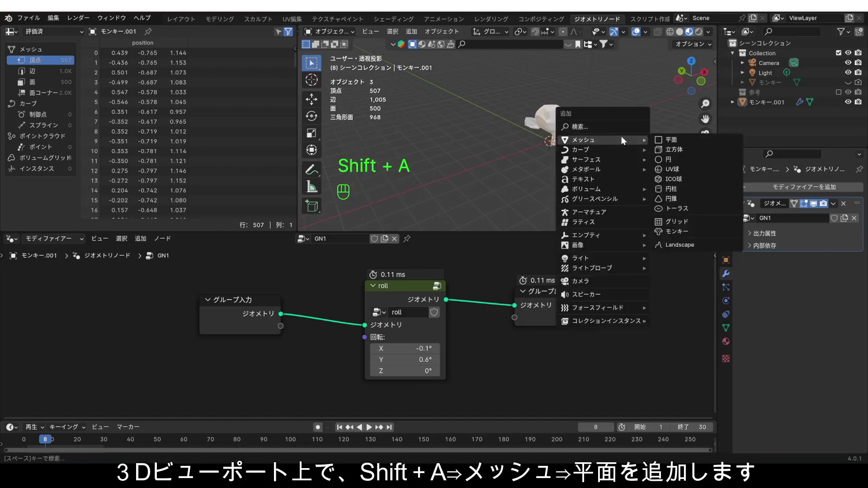
{"action": "left_click", "coordinate": [671, 140]}
{"action": "key", "text": "s"}
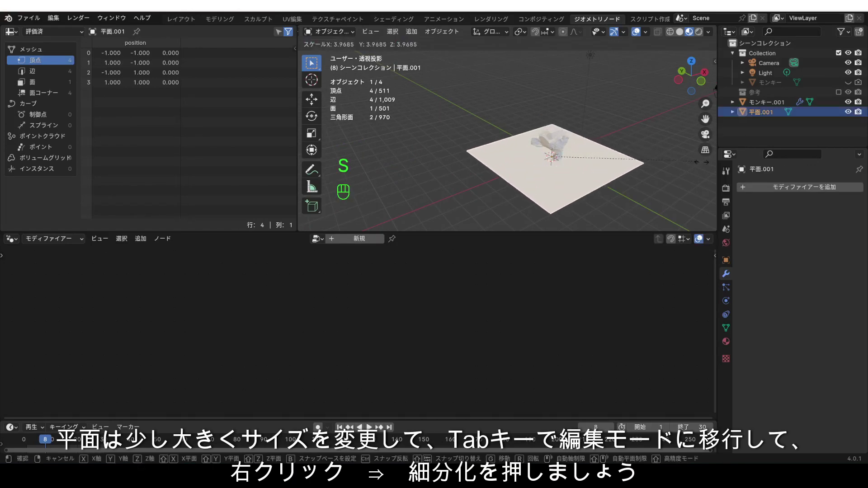
{"action": "left_click", "coordinate": [327, 164]}
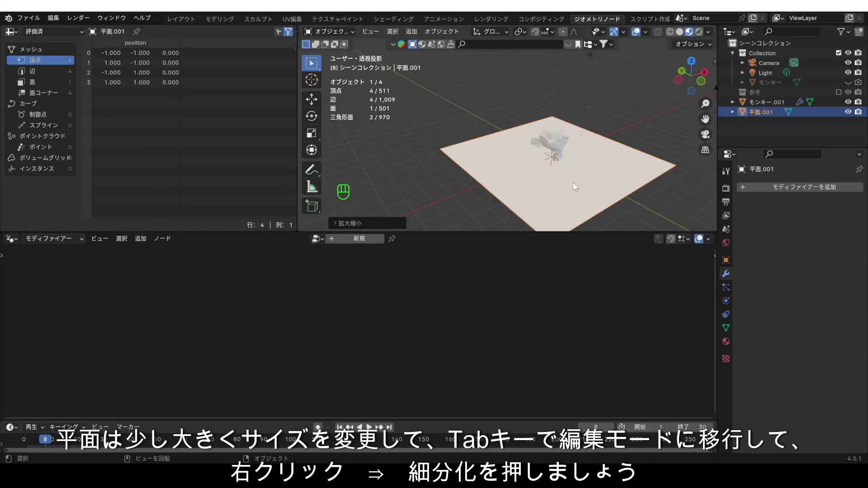
Subdivide the plane in Edit Mode with 10 cuts, and return to Object Mode
{"action": "key", "text": "Tab"}
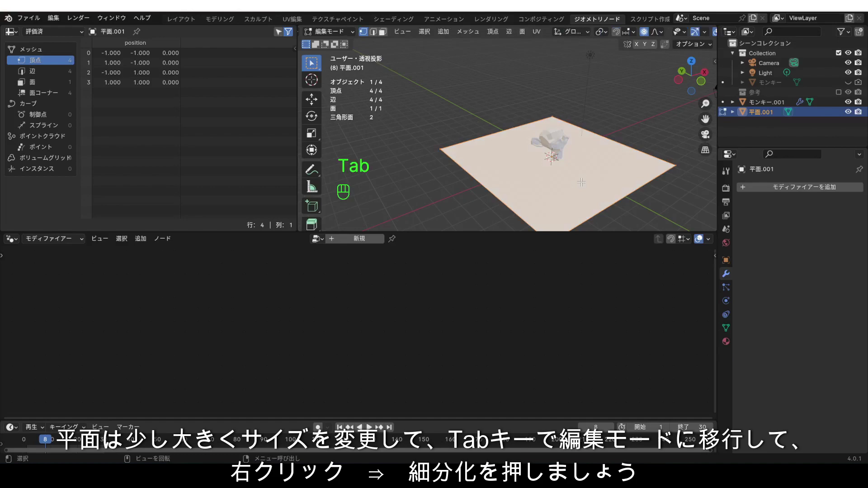
{"action": "right_click", "coordinate": [582, 180]}
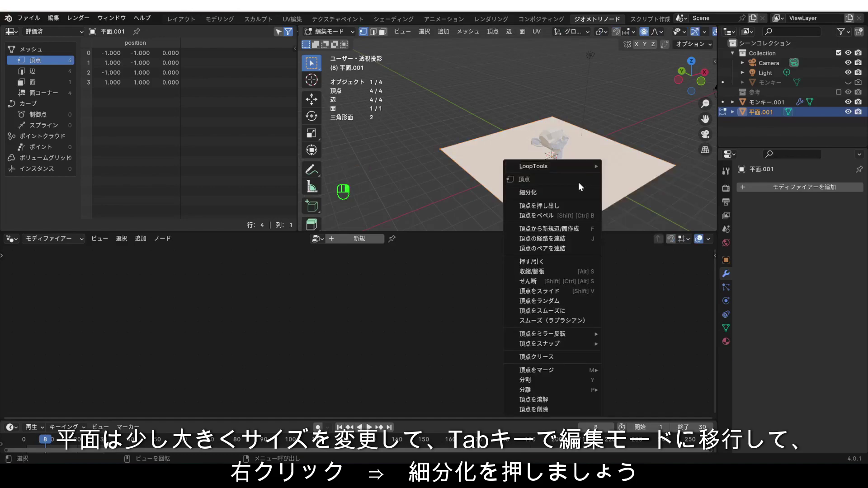
{"action": "left_click", "coordinate": [574, 194]}
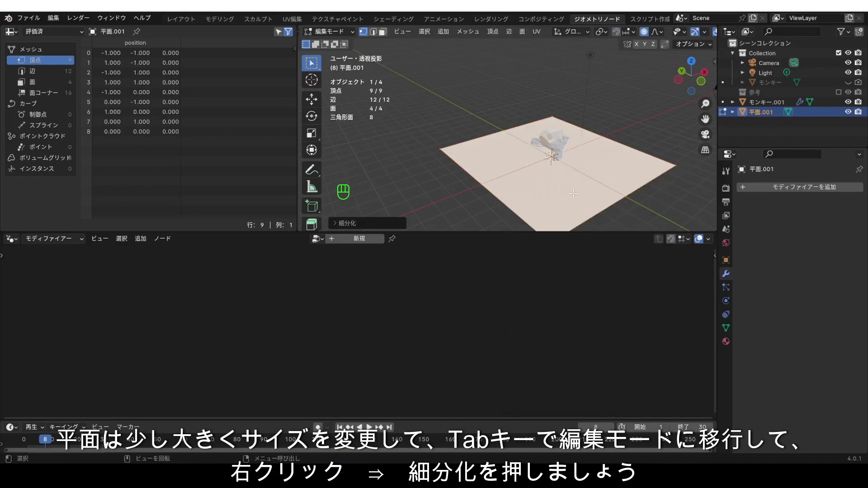
{"action": "left_click", "coordinate": [334, 224]}
{"action": "left_click", "coordinate": [421, 155]}
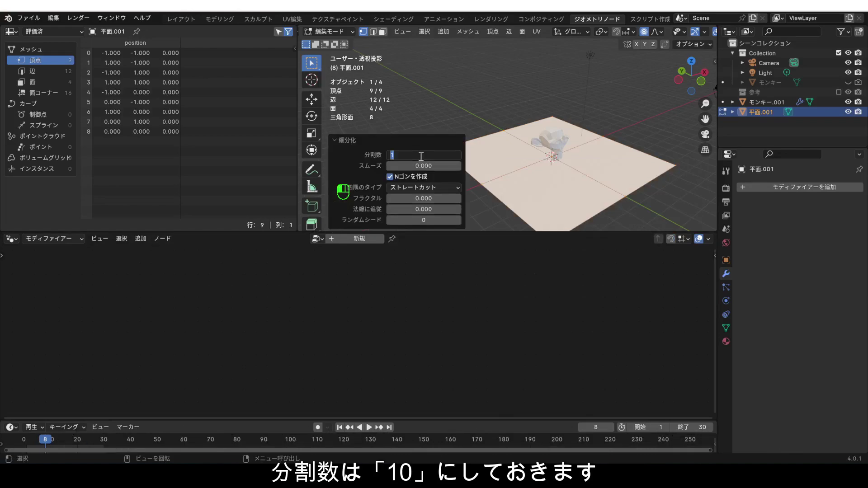
{"action": "type", "text": "10"}
{"action": "key", "text": "Return"}
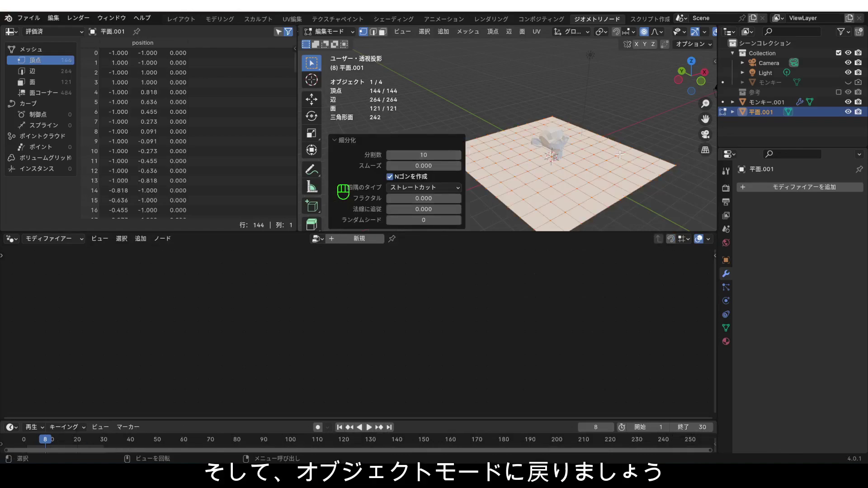
{"action": "key", "text": "Tab"}
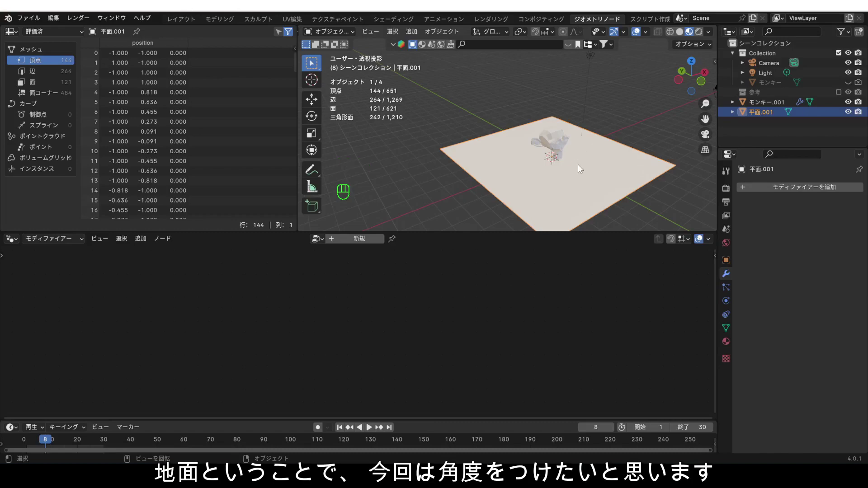
Tilt the plane about -25° in the right side view and raise it about 2.36 m along Z, above the monkey
{"action": "key", "text": "KP_3"}
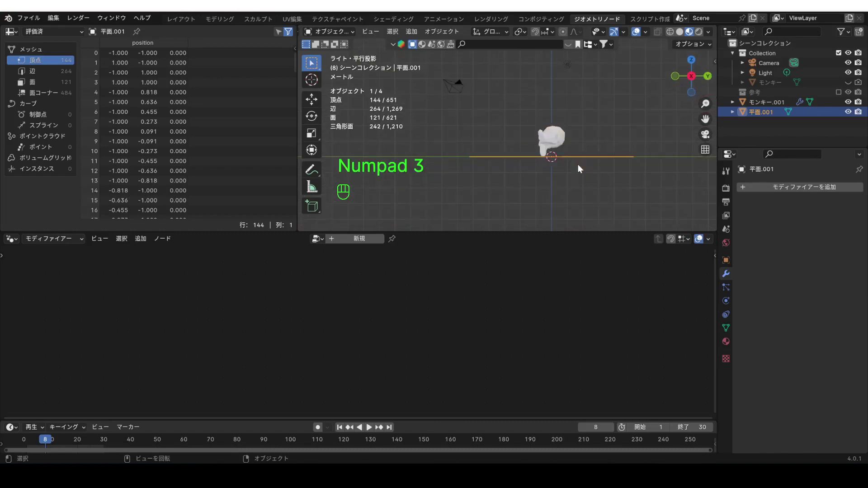
{"action": "key", "text": "r"}
{"action": "left_click", "coordinate": [610, 98]}
{"action": "key", "text": "g"}
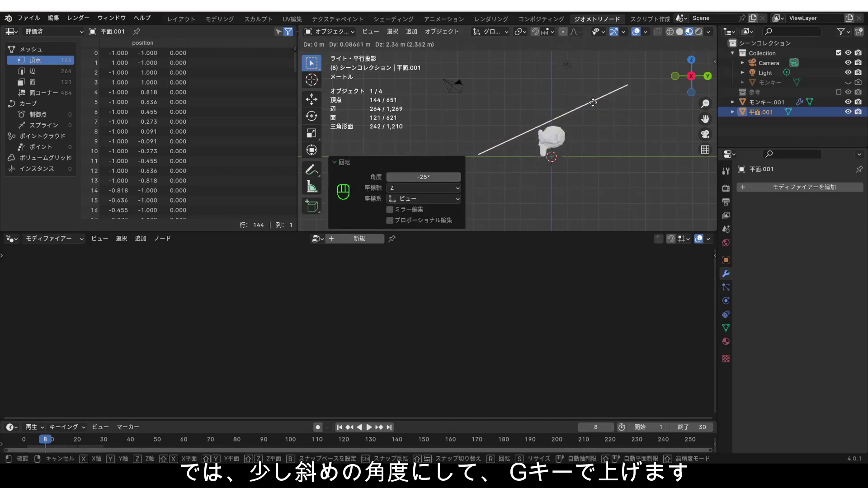
{"action": "left_click", "coordinate": [594, 103]}
{"action": "left_click", "coordinate": [340, 150]}
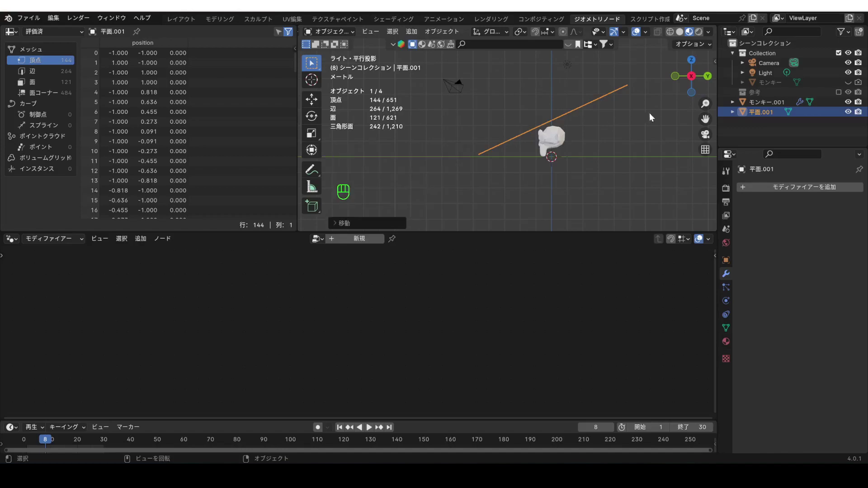
Rename the tilted plane as Ground
{"action": "double_click", "coordinate": [761, 111]}
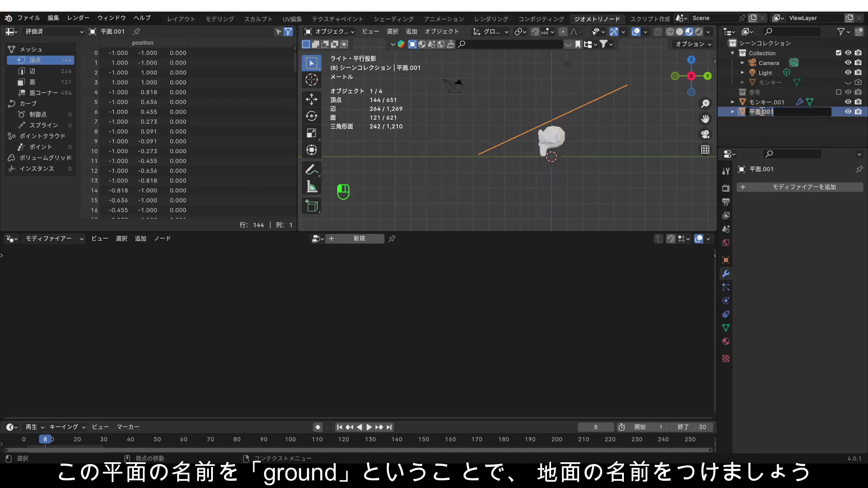
{"action": "type", "text": "Ground"}
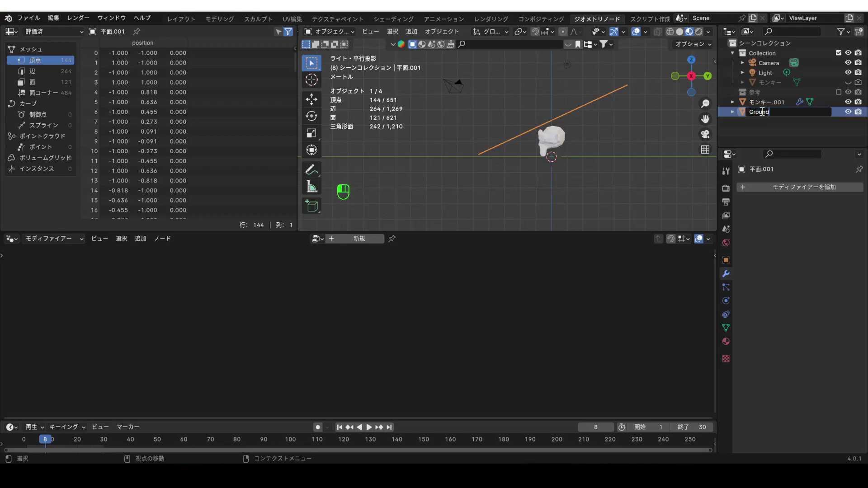
{"action": "key", "text": "Return"}
Examine the monkey's placement relative to the sloping Ground plane from several angles
{"action": "middle_click_drag", "start_coordinate": [700, 129], "coordinate": [558, 135]}
{"action": "left_click", "coordinate": [559, 139]}
{"action": "left_click", "coordinate": [527, 147]}
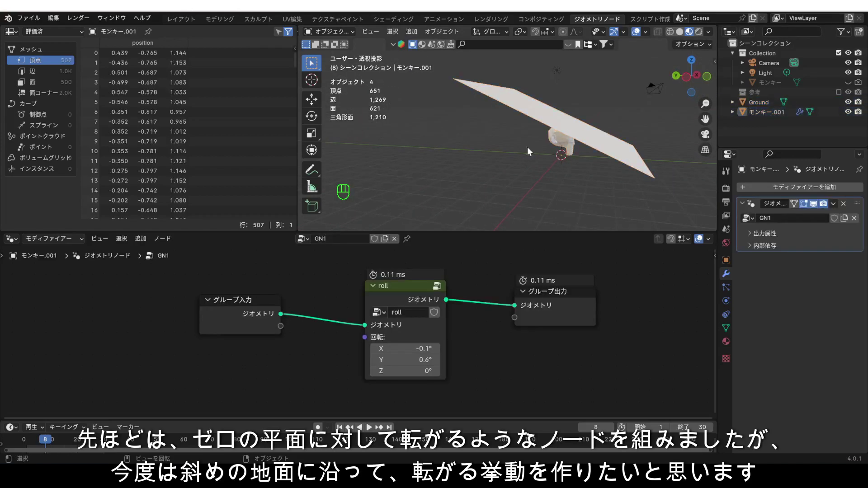
{"action": "left_click", "coordinate": [562, 145]}
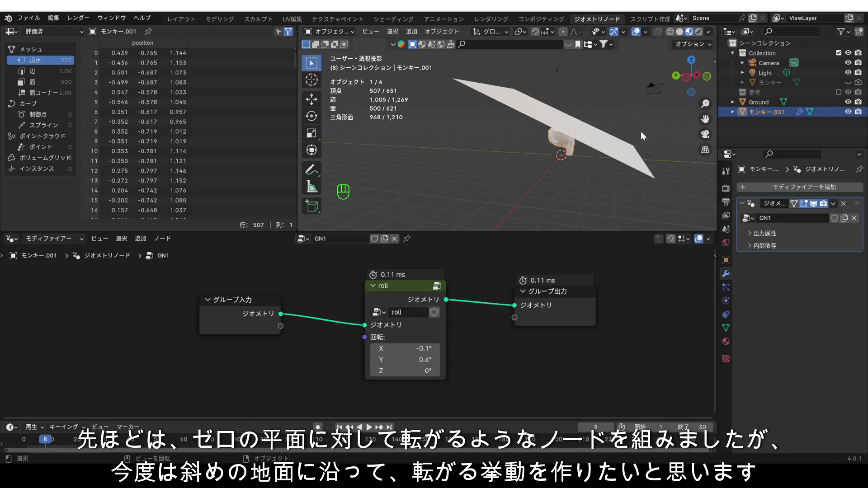
{"action": "middle_click_drag", "start_coordinate": [641, 132], "coordinate": [623, 143]}
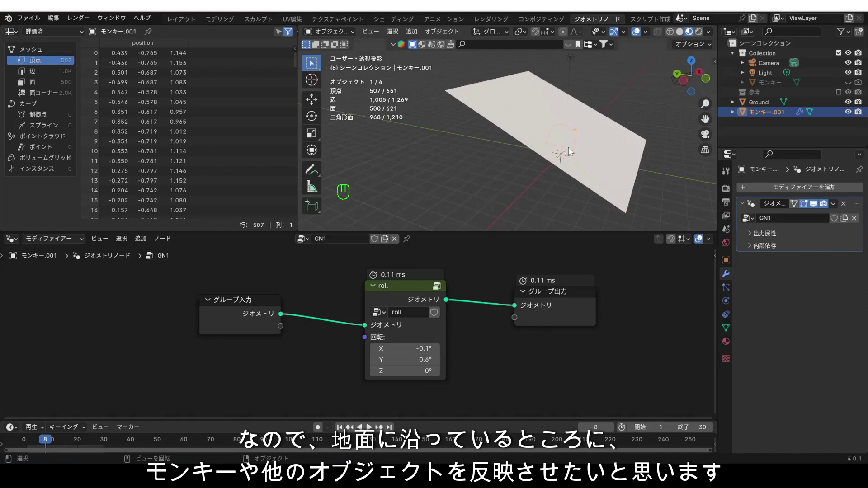
{"action": "middle_click_drag", "start_coordinate": [586, 115], "coordinate": [574, 190]}
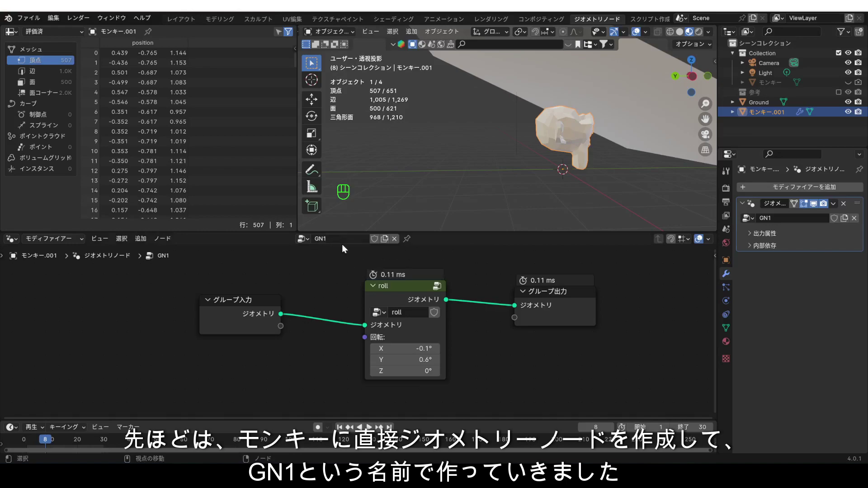
{"action": "middle_click_drag", "start_coordinate": [522, 167], "coordinate": [572, 131]}
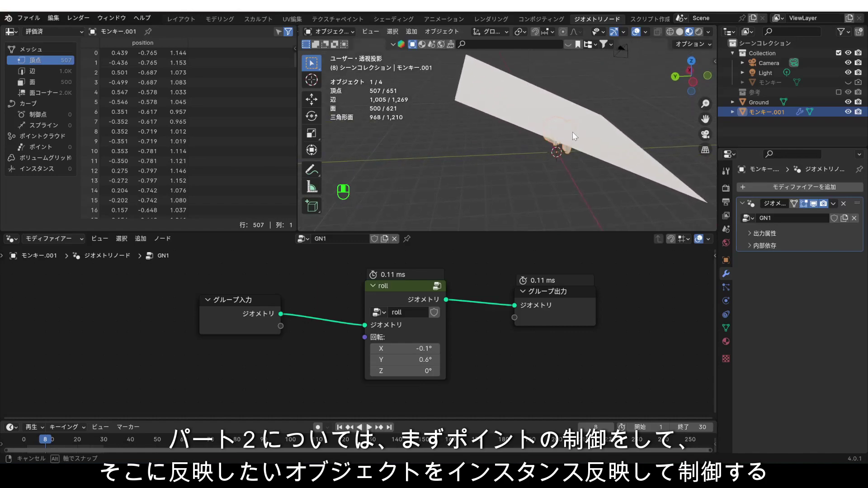
{"action": "scroll", "coordinate": [543, 131], "scroll_direction": "down", "scroll_amount": 3}
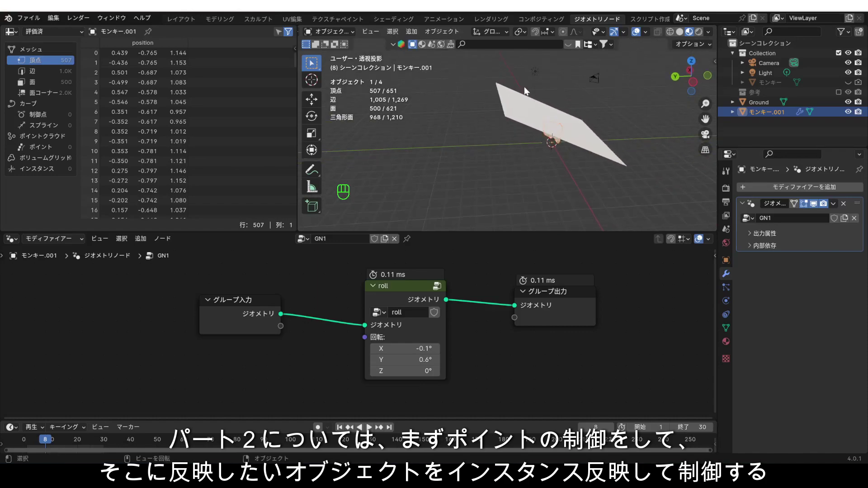
{"action": "middle_click_drag", "start_coordinate": [525, 91], "coordinate": [518, 59]}
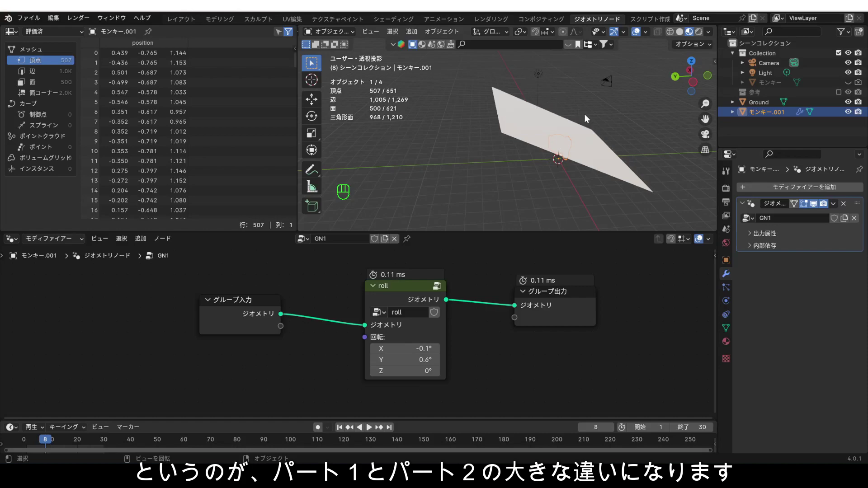
{"action": "middle_click_drag", "start_coordinate": [584, 114], "coordinate": [489, 141]}
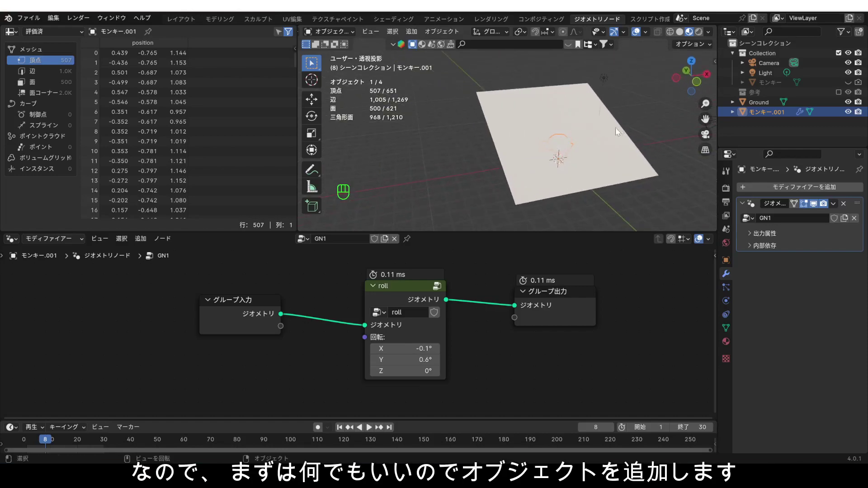
Add a cube mesh at the origin and rename it as base
{"action": "left_click", "coordinate": [644, 116]}
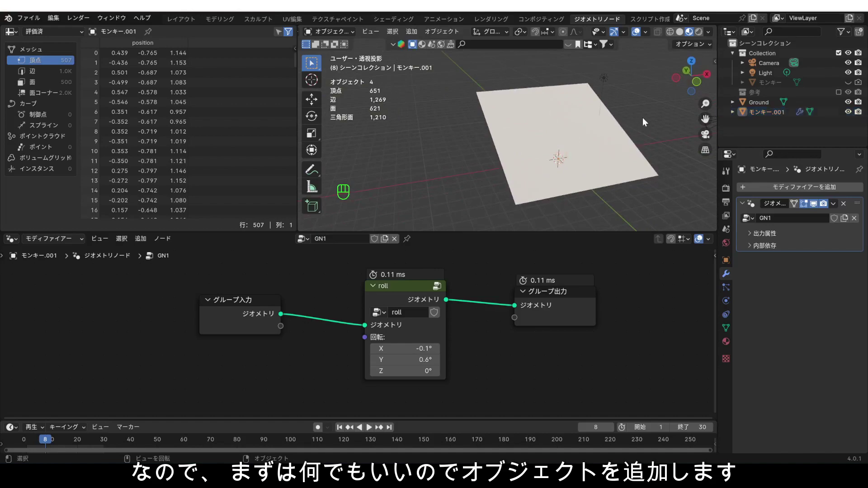
{"action": "key", "text": "shift+a"}
{"action": "mouse_move", "coordinate": [642, 117]}
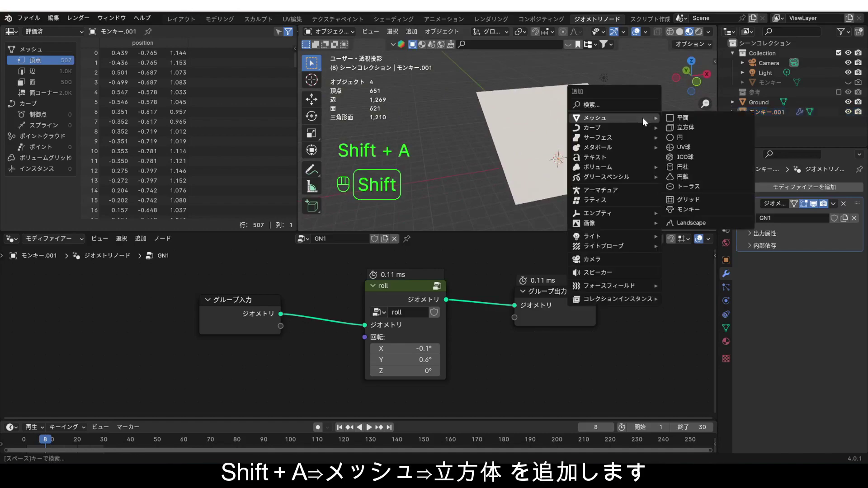
{"action": "left_click", "coordinate": [686, 125]}
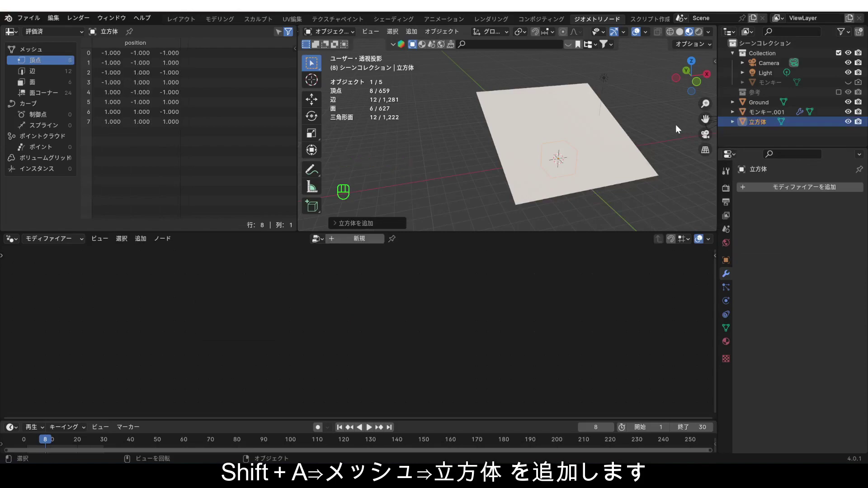
{"action": "double_click", "coordinate": [761, 122]}
{"action": "type", "text": "base"}
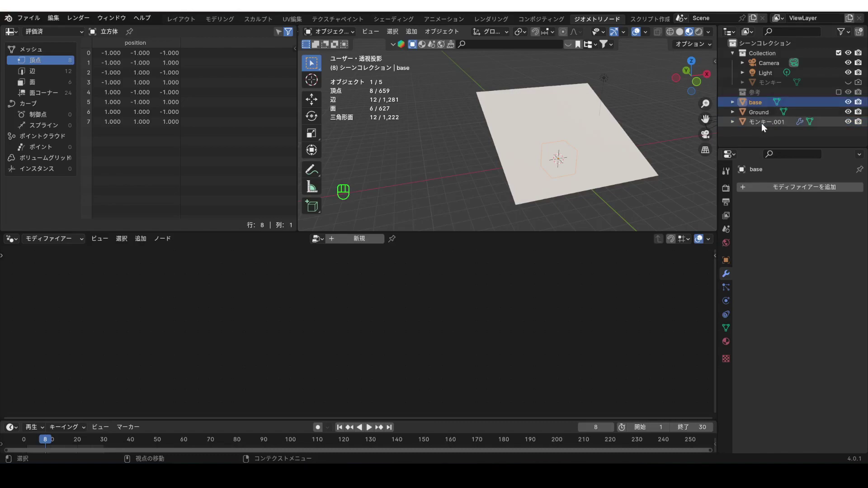
{"action": "key", "text": "Return"}
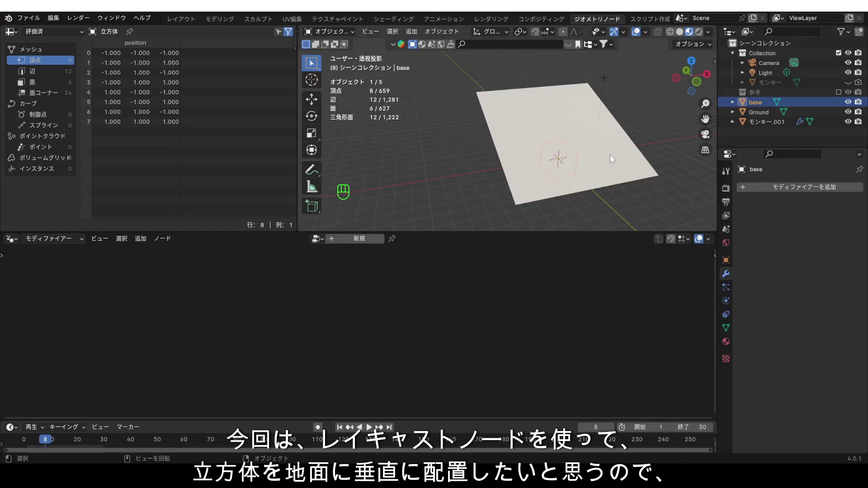
Raise the base cube about 8 m along Z so it sits above the sloping Ground plane
{"action": "scroll", "coordinate": [611, 154], "scroll_direction": "up", "scroll_amount": 1}
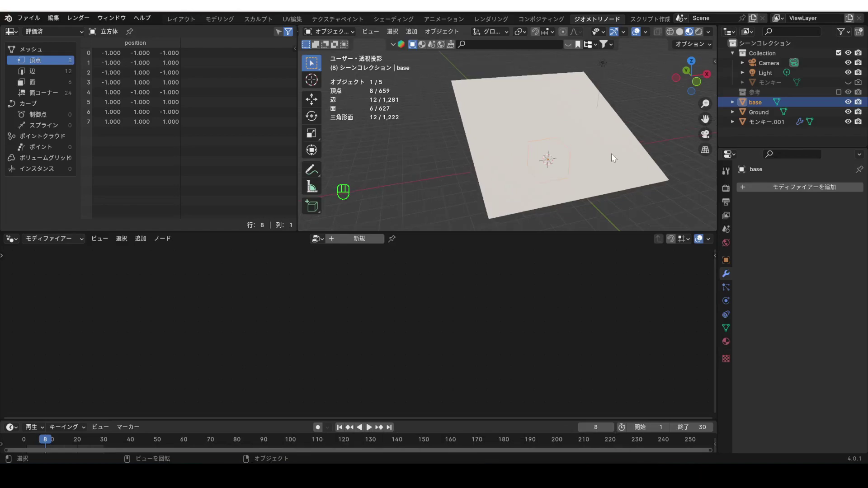
{"action": "scroll", "coordinate": [611, 153], "scroll_direction": "down", "scroll_amount": 3}
{"action": "middle_click_drag", "start_coordinate": [554, 143], "coordinate": [590, 146]}
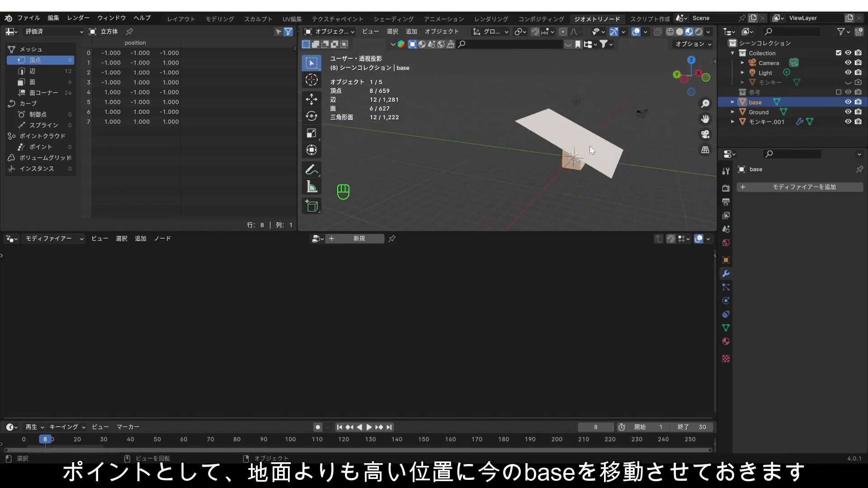
{"action": "key", "text": "g"}
{"action": "key", "text": "z"}
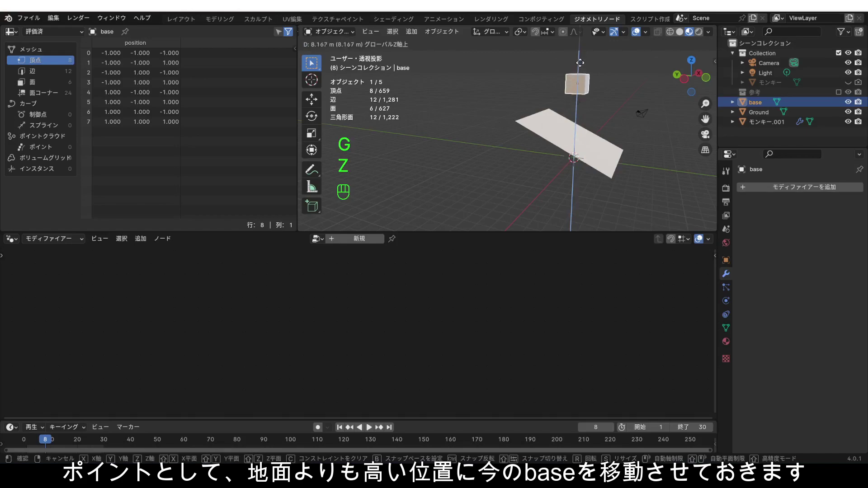
{"action": "left_click", "coordinate": [581, 75]}
{"action": "middle_click_drag", "start_coordinate": [580, 75], "coordinate": [549, 118]}
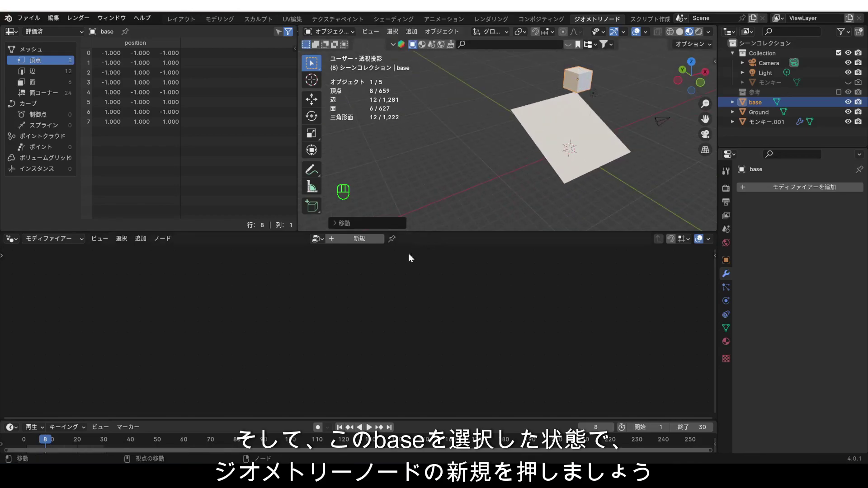
Create a new geometry node tree on the base cube and name it GN2
{"action": "left_click", "coordinate": [349, 241]}
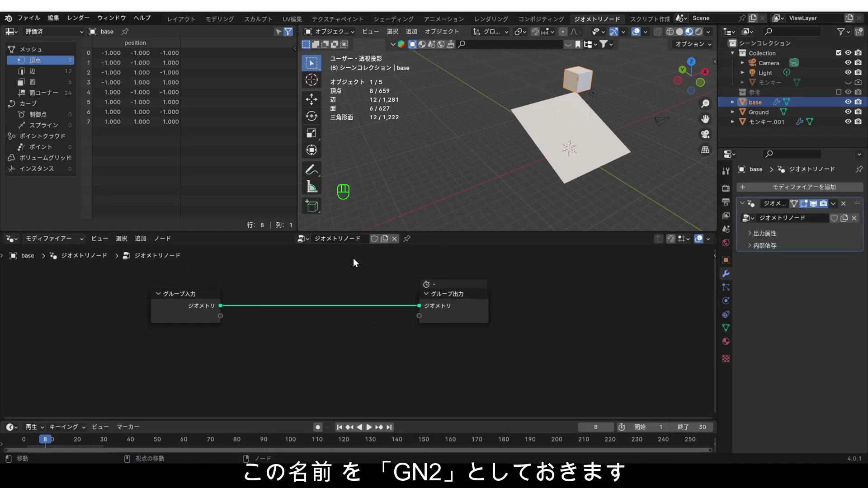
{"action": "left_click", "coordinate": [347, 239]}
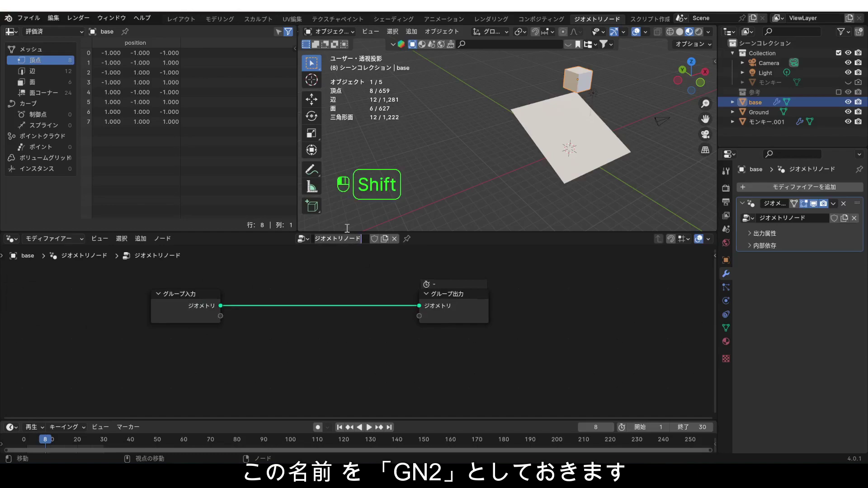
{"action": "type", "text": "GN2"}
{"action": "key", "text": "Return"}
{"action": "key", "text": "Home"}
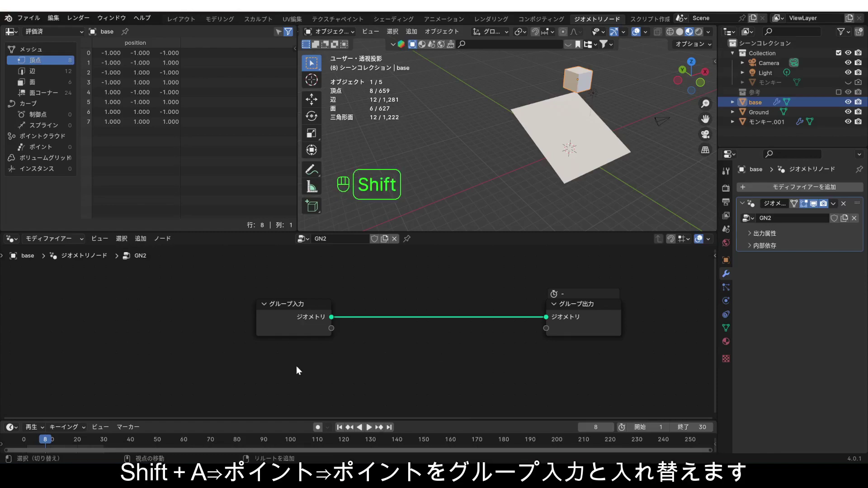
Add a Point node and connect it to the Group Output in place of the Group Input's geometry
{"action": "key", "text": "shift+a"}
{"action": "mouse_move", "coordinate": [296, 360]}
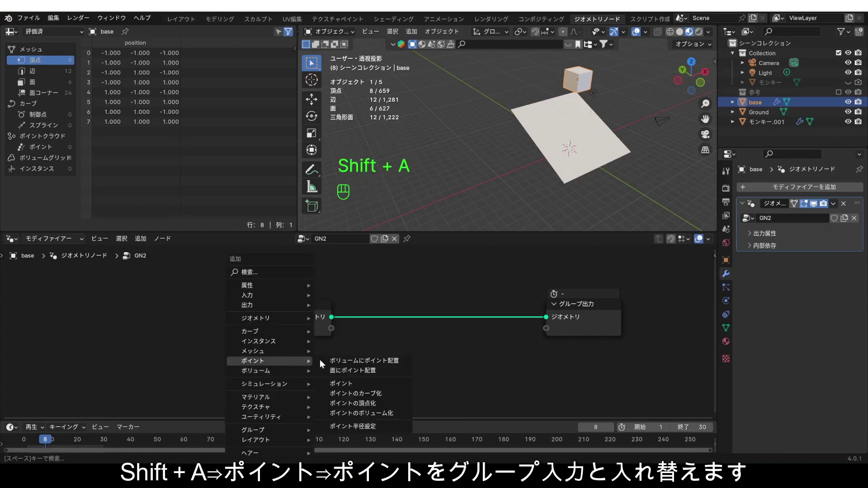
{"action": "left_click", "coordinate": [343, 384]}
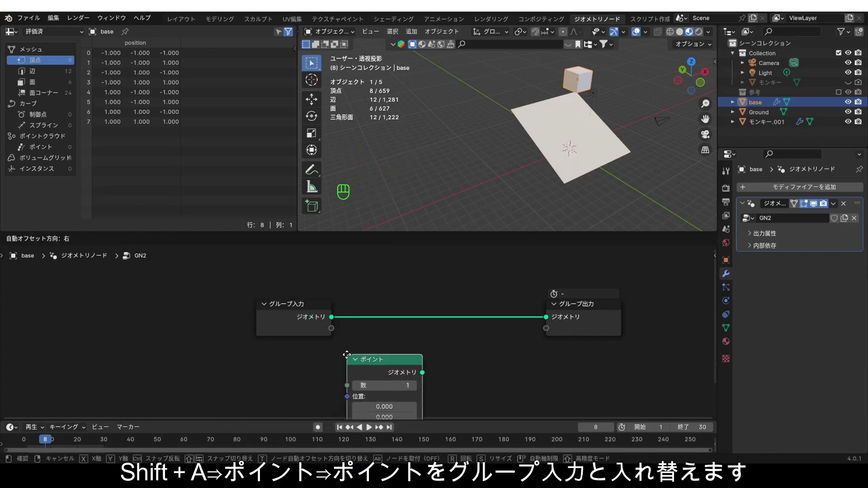
{"action": "left_click", "coordinate": [337, 283]}
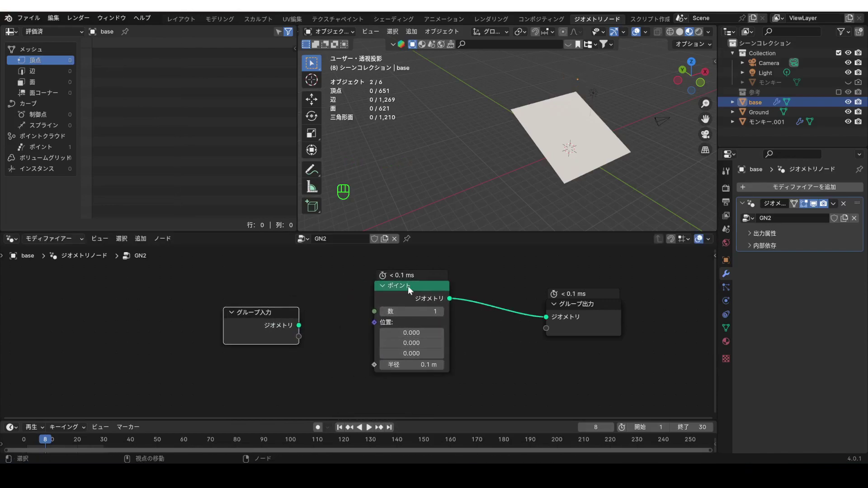
Show the viewport in solid shading and view the generated point above the Ground plane up close, with nothing selected
{"action": "scroll", "coordinate": [580, 96], "scroll_direction": "up", "scroll_amount": 3}
{"action": "scroll", "coordinate": [579, 97], "scroll_direction": "up", "scroll_amount": 5}
{"action": "mouse_move", "coordinate": [577, 93]}
{"action": "middle_mouse_down"}
{"action": "mouse_move", "coordinate": [605, 80]}
{"action": "mouse_move", "coordinate": [531, 99]}
{"action": "mouse_move", "coordinate": [556, 93]}
{"action": "middle_mouse_up"}
{"action": "left_click", "coordinate": [679, 32]}
{"action": "left_click", "coordinate": [556, 93]}
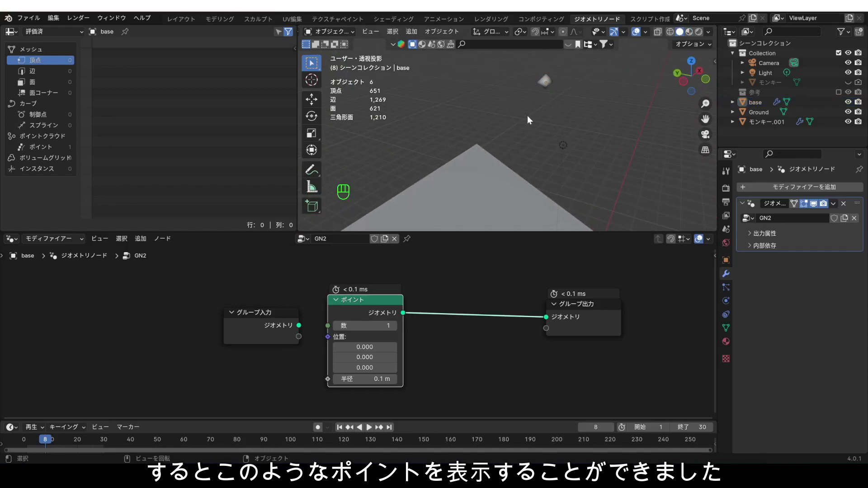
Spread the Group Input, Point and Group Output nodes apart to leave room between Point and Group Output
{"action": "left_click_drag", "start_coordinate": [283, 328], "coordinate": [174, 337]}
{"action": "left_click_drag", "start_coordinate": [367, 299], "coordinate": [267, 302]}
{"action": "left_click_drag", "start_coordinate": [571, 308], "coordinate": [630, 306]}
{"action": "left_click", "coordinate": [401, 345]}
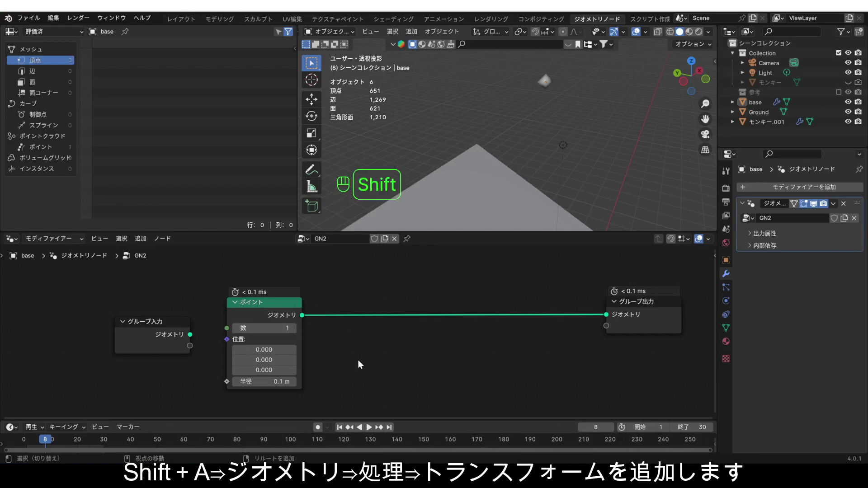
Insert a Transform Geometry node between the Point and Group Output nodes and try out its X translation
{"action": "key", "text": "shift+a"}
{"action": "mouse_move", "coordinate": [343, 319]}
{"action": "mouse_move", "coordinate": [398, 351]}
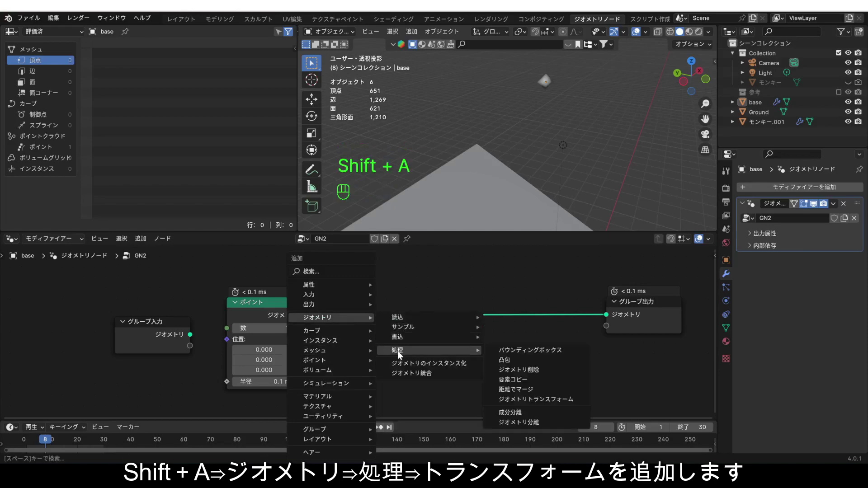
{"action": "left_click", "coordinate": [530, 400]}
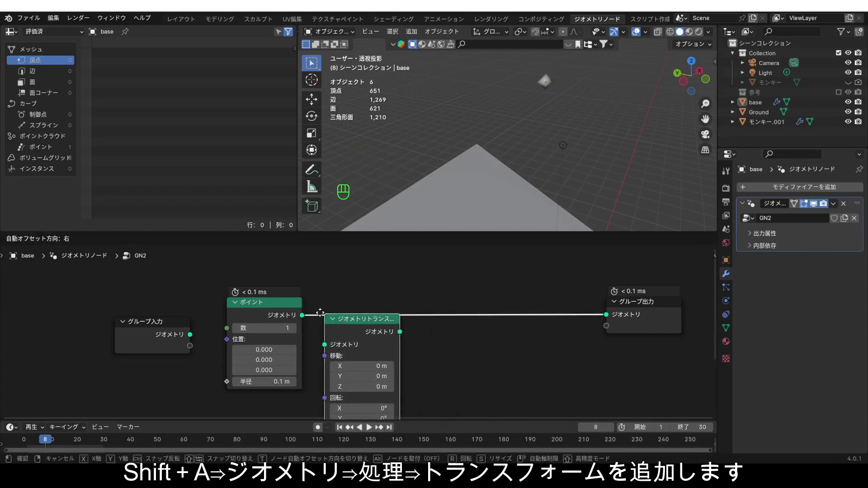
{"action": "left_click", "coordinate": [325, 282]}
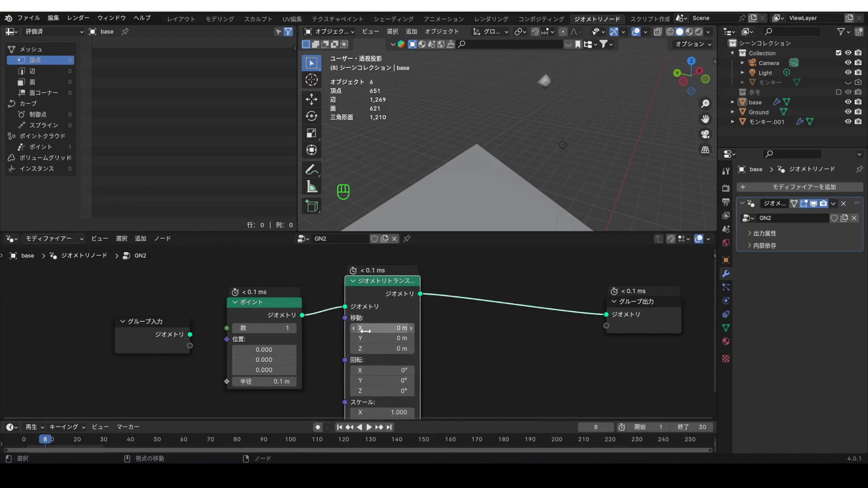
{"action": "mouse_move", "coordinate": [382, 328]}
{"action": "left_mouse_down"}
{"action": "mouse_move", "coordinate": [416, 328]}
{"action": "mouse_move", "coordinate": [379, 328]}
{"action": "mouse_move", "coordinate": [414, 328]}
{"action": "mouse_move", "coordinate": [398, 328]}
{"action": "left_mouse_up"}
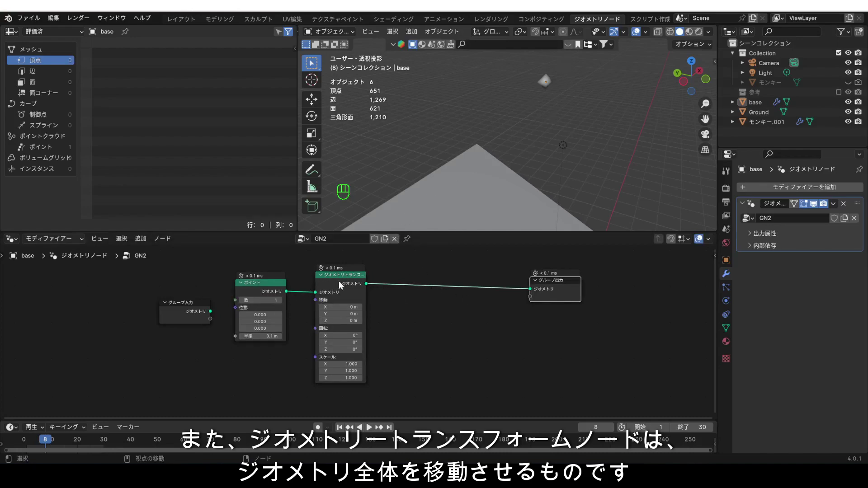
Insert a Set Position node between the Transform Geometry and Group Output nodes
{"action": "left_click", "coordinate": [443, 320]}
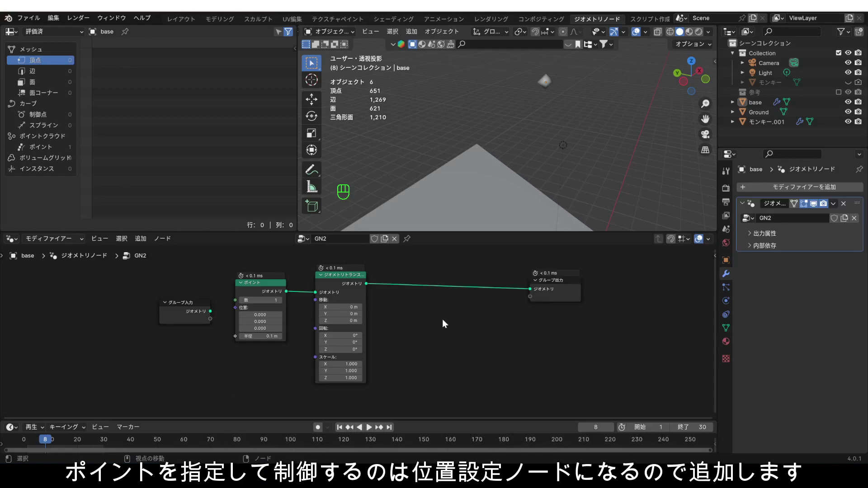
{"action": "key", "text": "shift+a"}
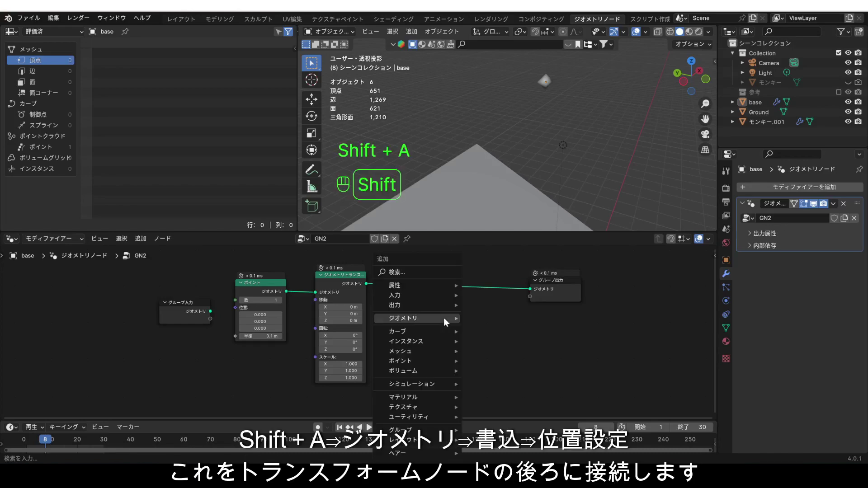
{"action": "mouse_move", "coordinate": [449, 319]}
{"action": "mouse_move", "coordinate": [528, 338]}
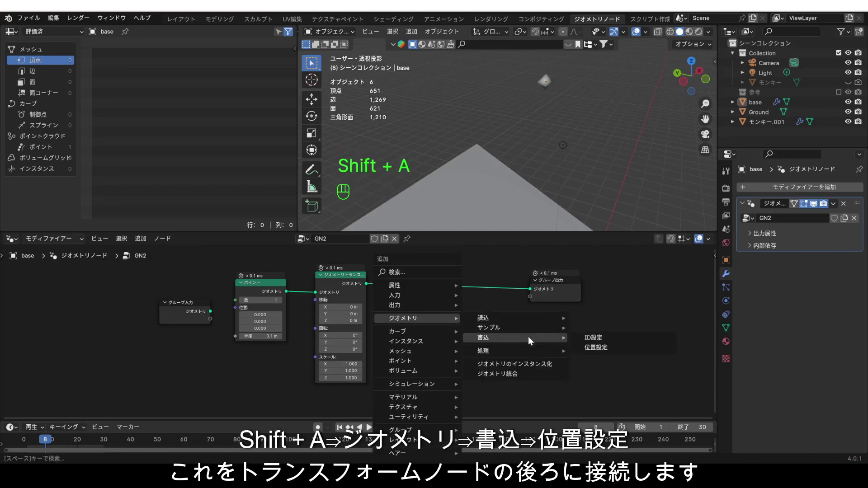
{"action": "left_click", "coordinate": [590, 347]}
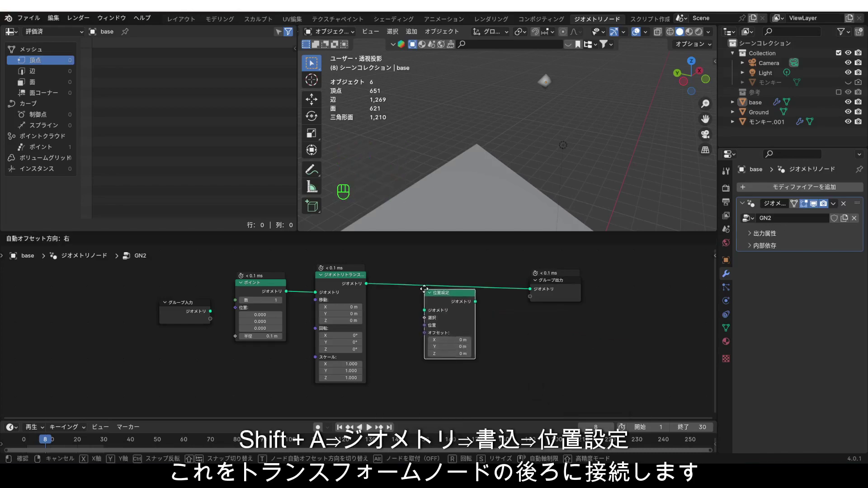
{"action": "left_click", "coordinate": [411, 268]}
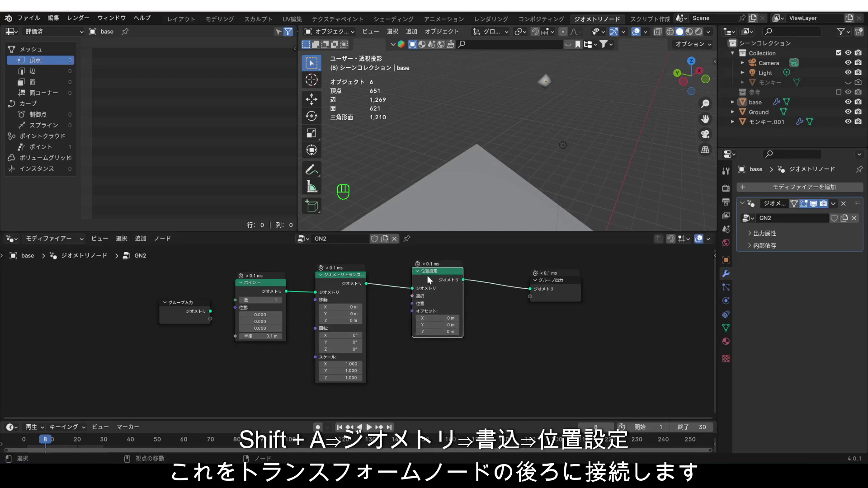
{"action": "left_click_drag", "start_coordinate": [429, 276], "coordinate": [461, 276]}
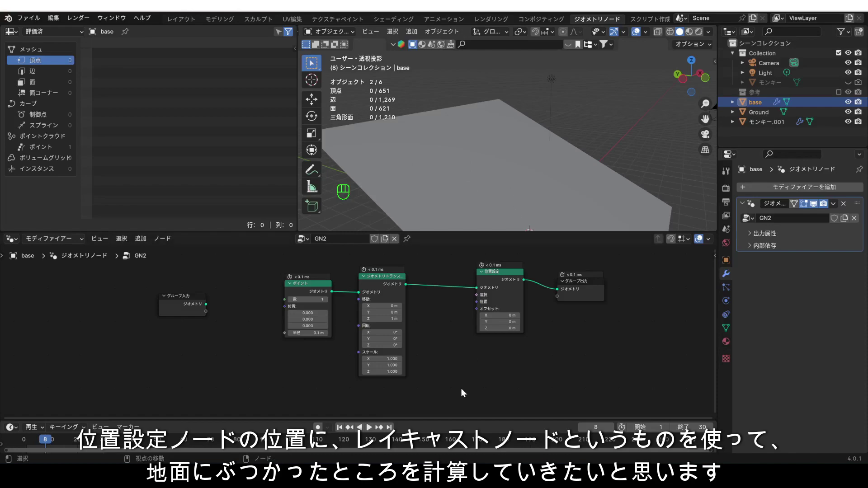
Add a Raycast node in the free space below the Transform Geometry and Set Position nodes
{"action": "key", "text": "shift+a"}
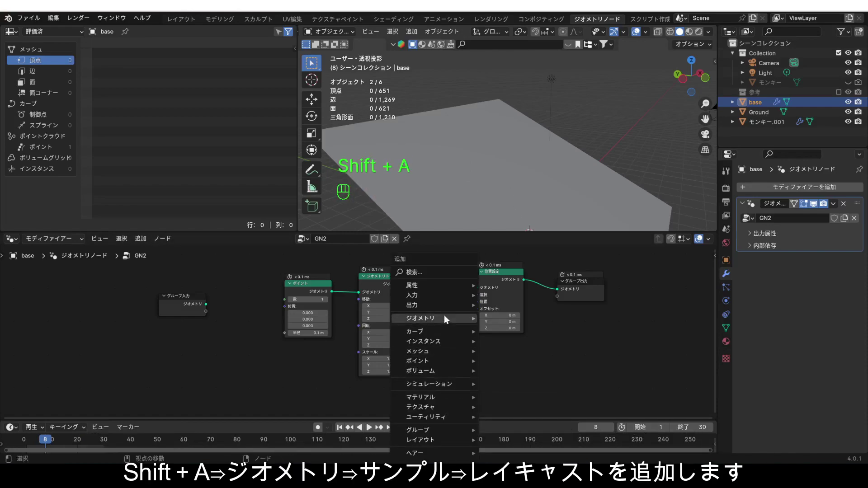
{"action": "mouse_move", "coordinate": [475, 319]}
{"action": "mouse_move", "coordinate": [506, 327]}
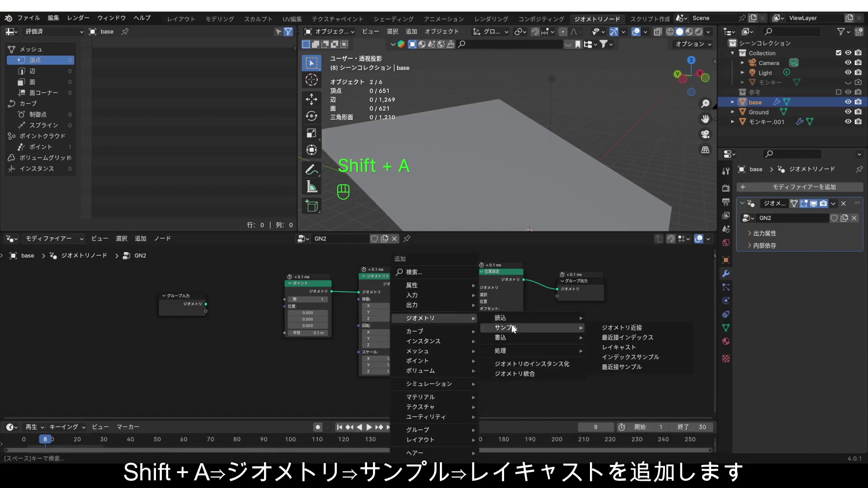
{"action": "left_click", "coordinate": [615, 348]}
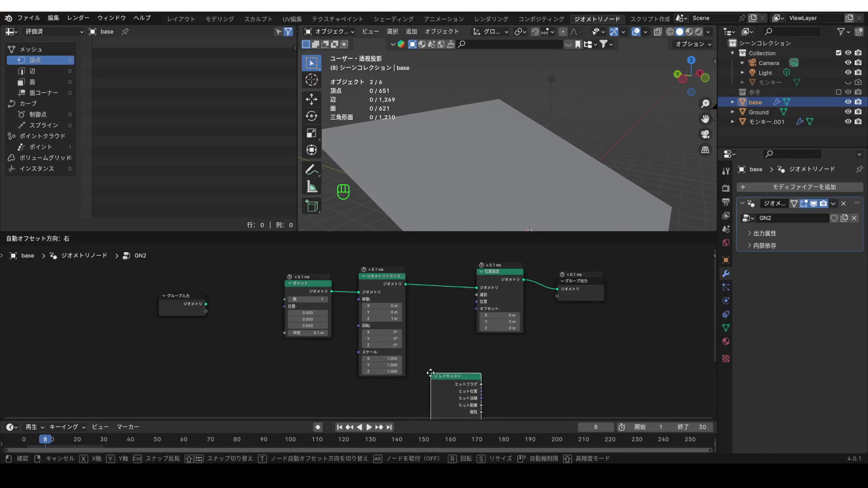
{"action": "left_click", "coordinate": [428, 364]}
{"action": "middle_click_drag", "start_coordinate": [427, 364], "coordinate": [450, 283]}
{"action": "scroll", "coordinate": [445, 303], "scroll_direction": "up", "scroll_amount": 3}
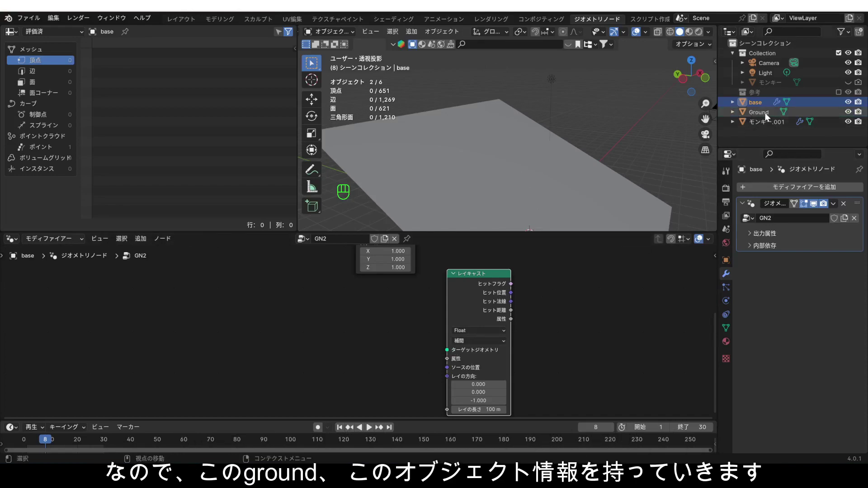
Add an Object Info node for Ground, set it to Relative, and connect its Geometry to the Raycast node's Target Geometry
{"action": "left_click_drag", "start_coordinate": [765, 112], "coordinate": [328, 337]}
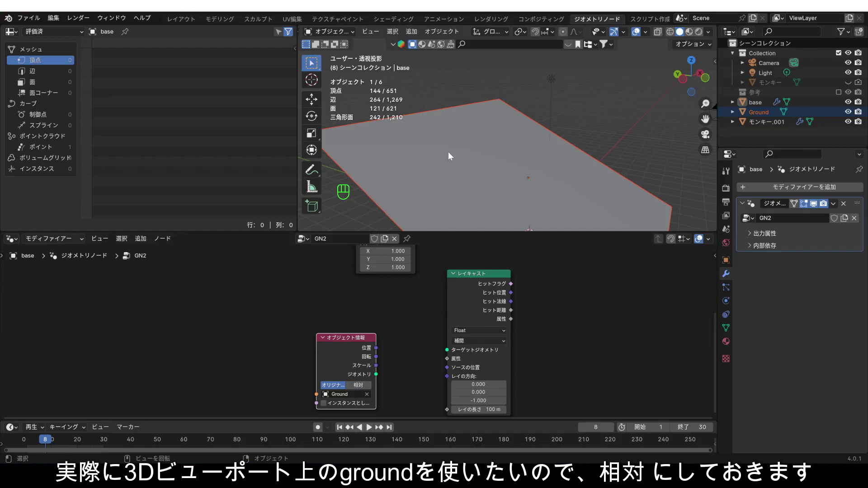
{"action": "left_click", "coordinate": [354, 386]}
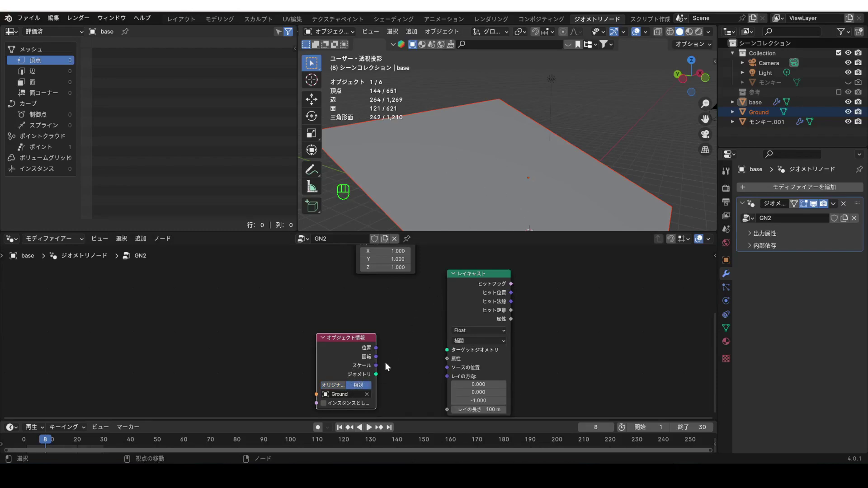
{"action": "left_click_drag", "start_coordinate": [376, 374], "coordinate": [444, 348]}
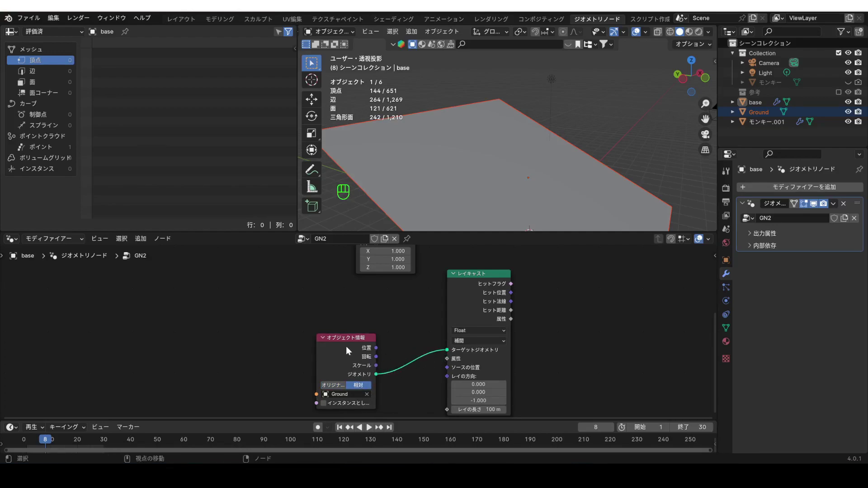
{"action": "left_click_drag", "start_coordinate": [346, 346], "coordinate": [345, 319]}
{"action": "scroll", "coordinate": [453, 328], "scroll_direction": "down", "scroll_amount": 1}
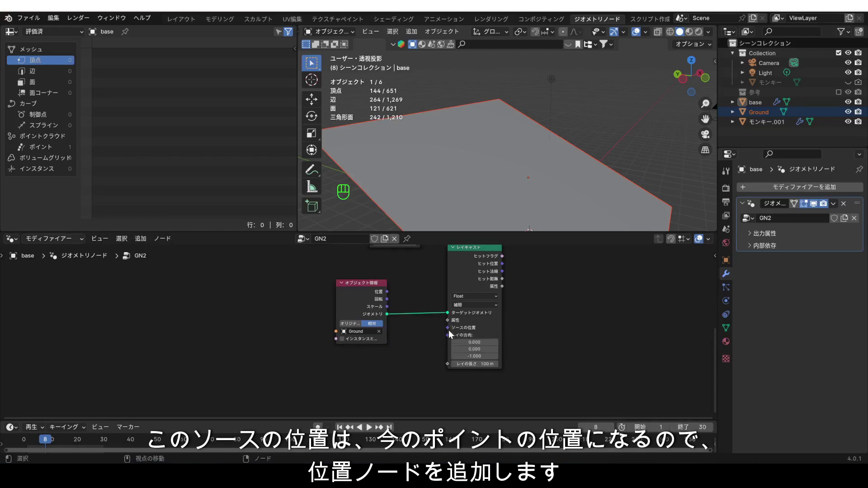
Add a Position node below the Object Info node and connect it to the Raycast node's Source Position
{"action": "key", "text": "shift+a"}
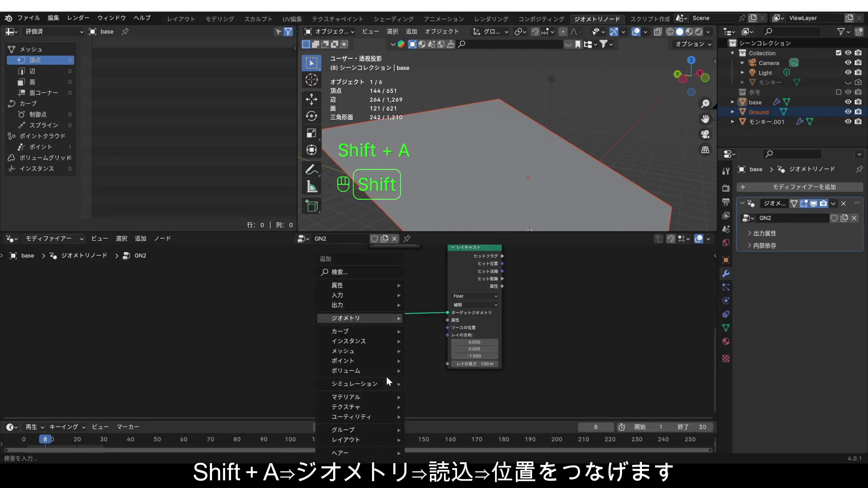
{"action": "mouse_move", "coordinate": [373, 316]}
{"action": "mouse_move", "coordinate": [430, 318]}
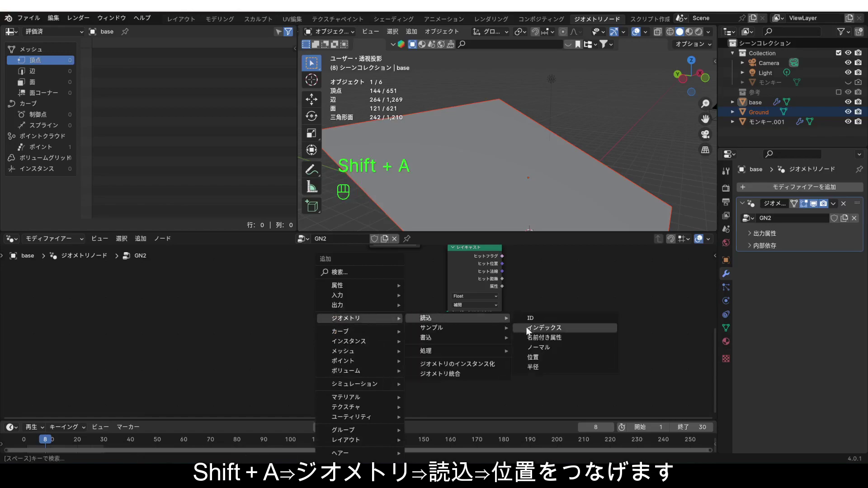
{"action": "left_click", "coordinate": [540, 360]}
{"action": "left_click", "coordinate": [308, 353]}
{"action": "left_click_drag", "start_coordinate": [384, 368], "coordinate": [448, 328]}
{"action": "scroll", "coordinate": [446, 297], "scroll_direction": "down", "scroll_amount": 1}
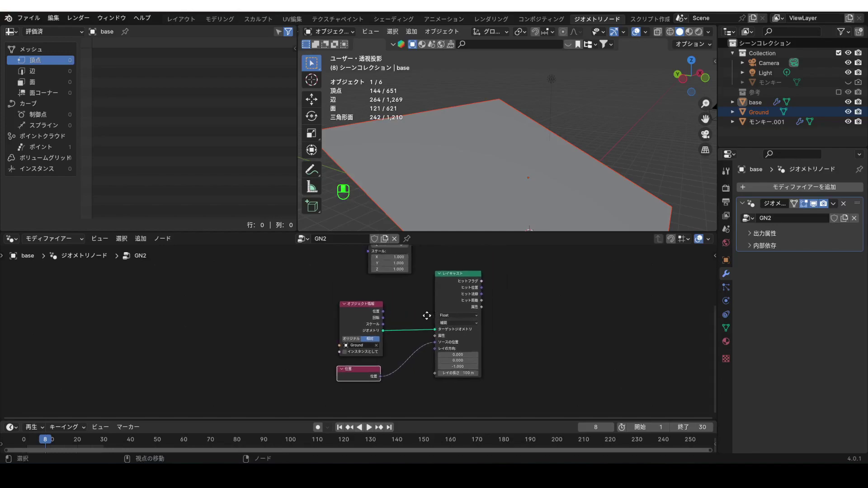
{"action": "middle_click_drag", "start_coordinate": [427, 320], "coordinate": [351, 338]}
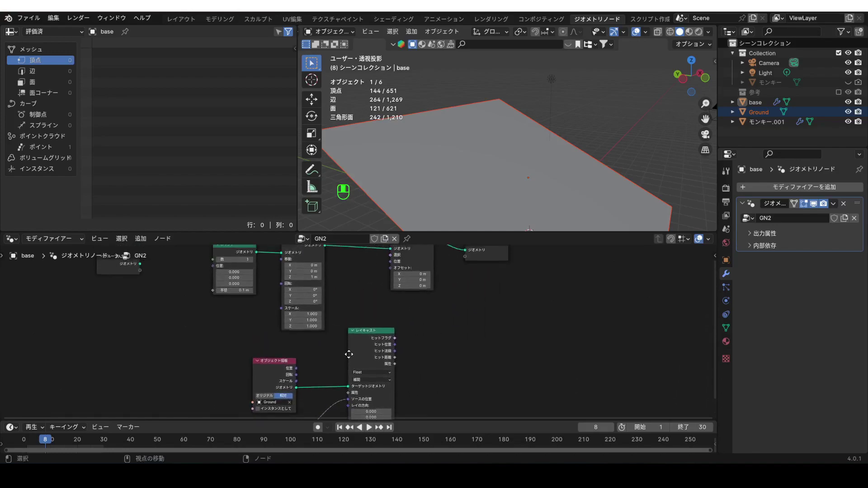
{"action": "middle_click_drag", "start_coordinate": [528, 184], "coordinate": [545, 62]}
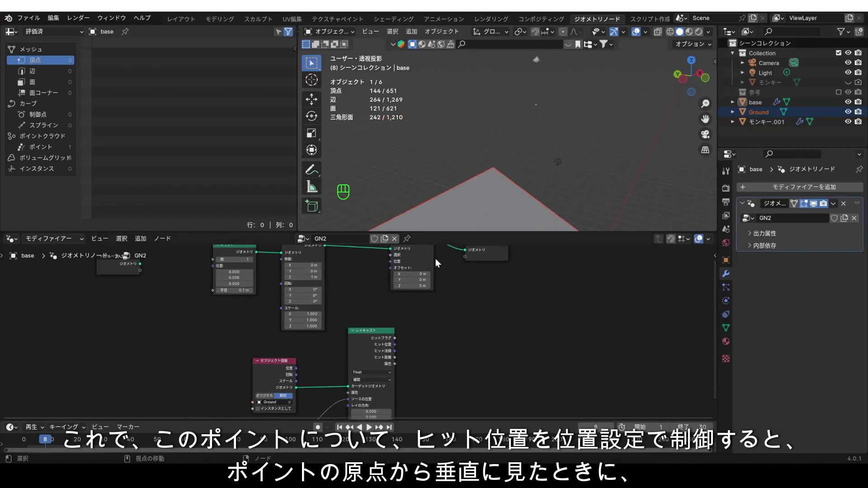
Connect the Raycast node's Hit Position to the Set Position node's Position and deselect Ground in the viewport
{"action": "middle_click_drag", "start_coordinate": [392, 306], "coordinate": [379, 324]}
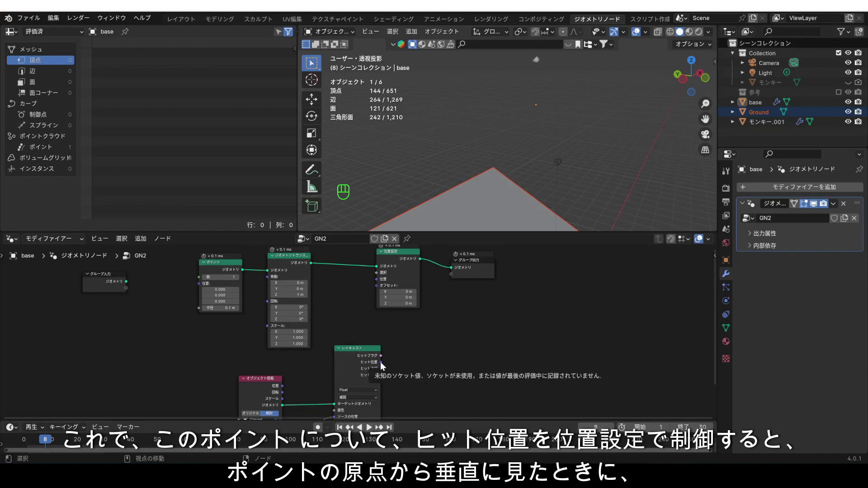
{"action": "left_click_drag", "start_coordinate": [381, 362], "coordinate": [374, 278]}
{"action": "middle_click_drag", "start_coordinate": [513, 136], "coordinate": [519, 203]}
{"action": "left_click", "coordinate": [593, 184]}
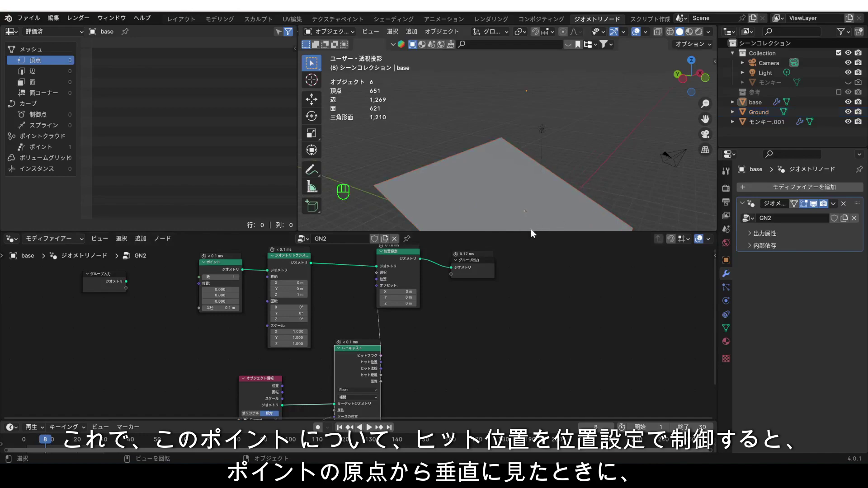
Examine the projected point on Ground and set the Transform Geometry node's Z translation to 0 m
{"action": "scroll", "coordinate": [531, 222], "scroll_direction": "up", "scroll_amount": 3}
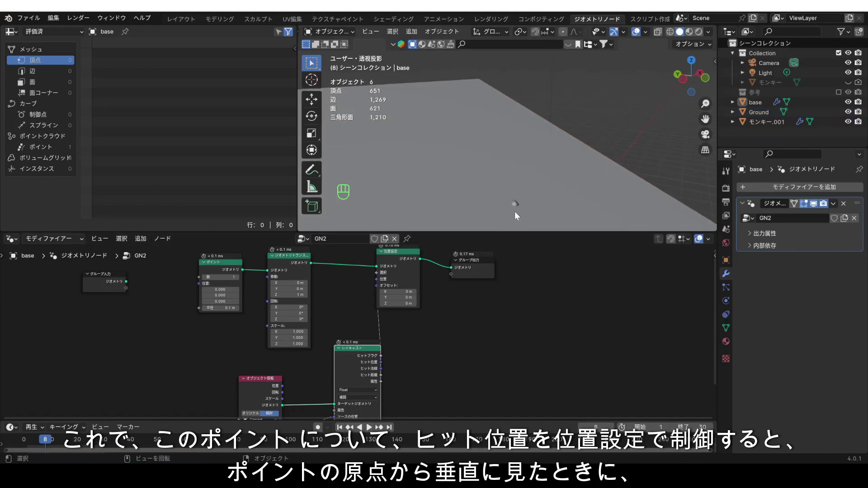
{"action": "scroll", "coordinate": [530, 180], "scroll_direction": "down", "scroll_amount": 5}
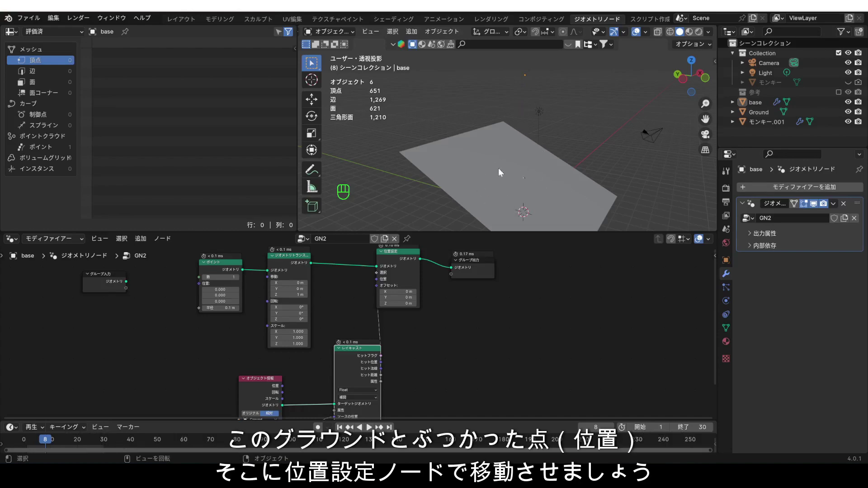
{"action": "scroll", "coordinate": [530, 174], "scroll_direction": "up", "scroll_amount": 5}
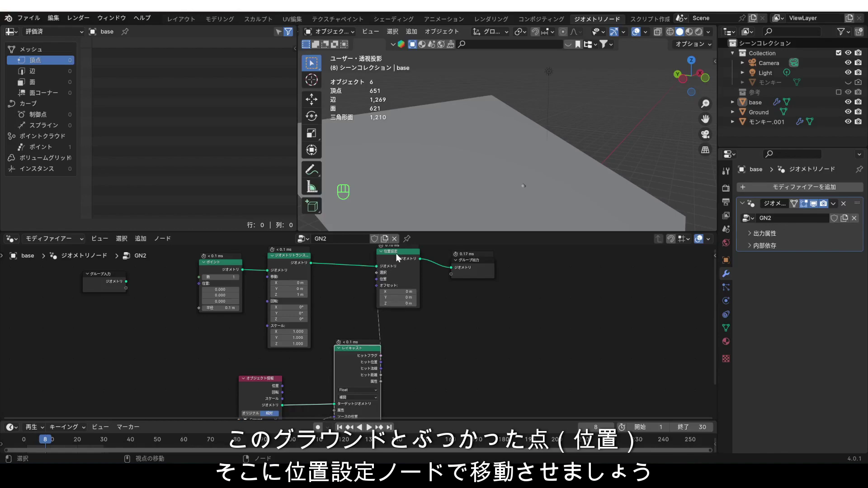
{"action": "scroll", "coordinate": [291, 303], "scroll_direction": "up", "scroll_amount": 1}
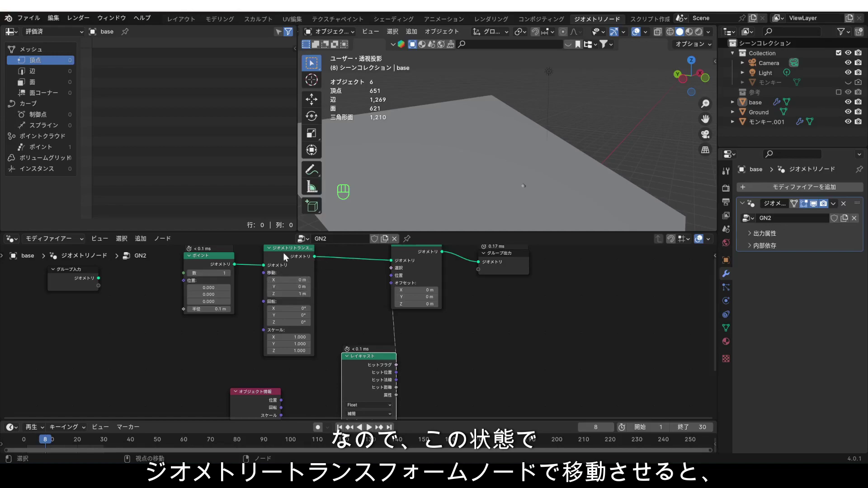
{"action": "left_click_drag", "start_coordinate": [285, 280], "coordinate": [306, 287]}
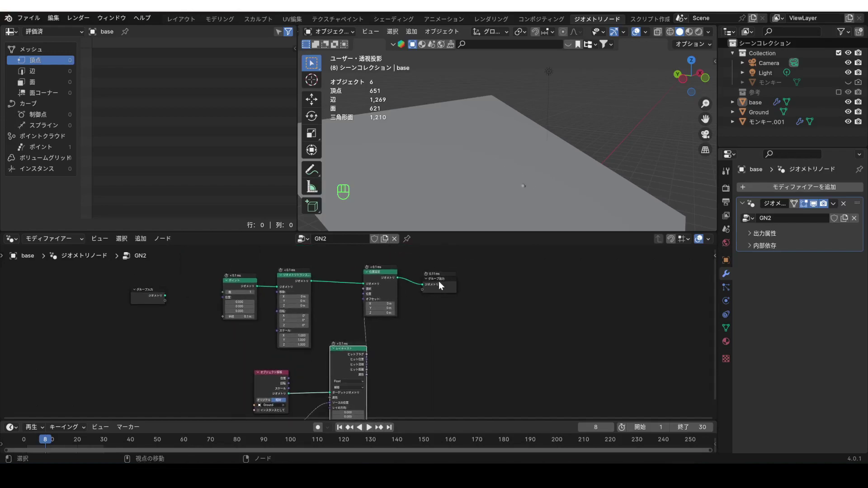
Make room before Group Output and insert an Instance on Points node between the Set Position and Group Output nodes
{"action": "left_click_drag", "start_coordinate": [439, 281], "coordinate": [548, 276]}
{"action": "left_click_drag", "start_coordinate": [389, 274], "coordinate": [406, 275]}
{"action": "left_click_drag", "start_coordinate": [544, 275], "coordinate": [585, 276]}
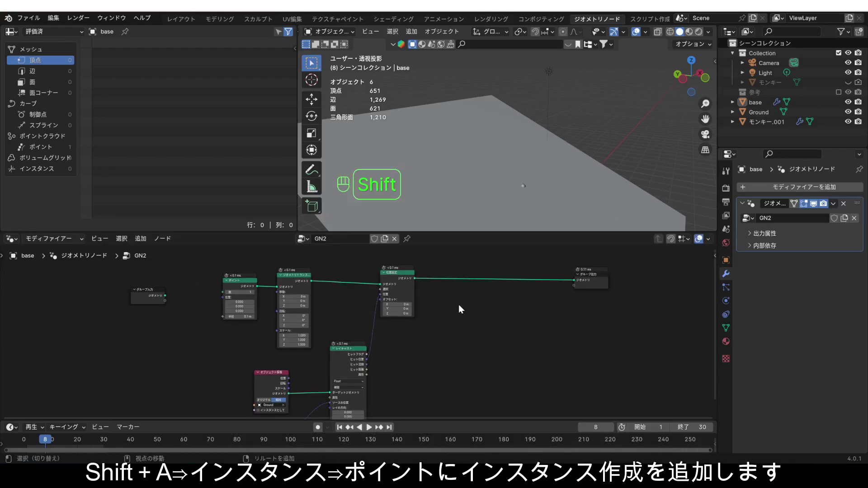
{"action": "key", "text": "shift+a"}
{"action": "mouse_move", "coordinate": [437, 333]}
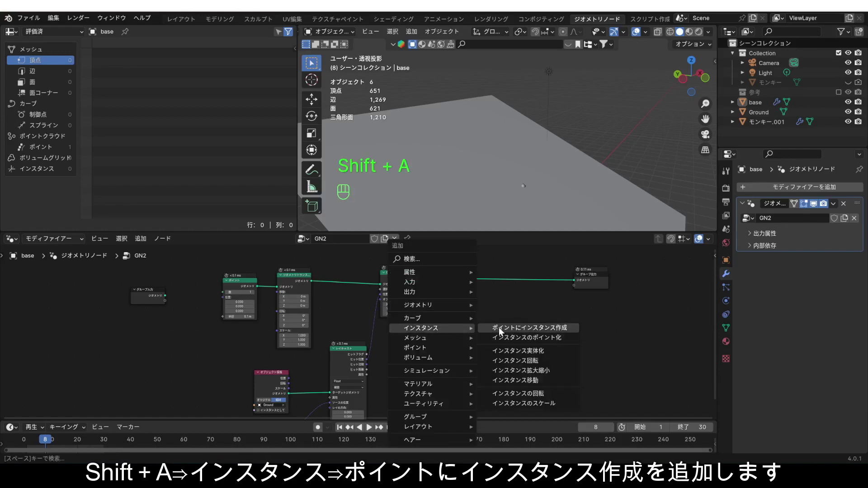
{"action": "left_click", "coordinate": [498, 327]}
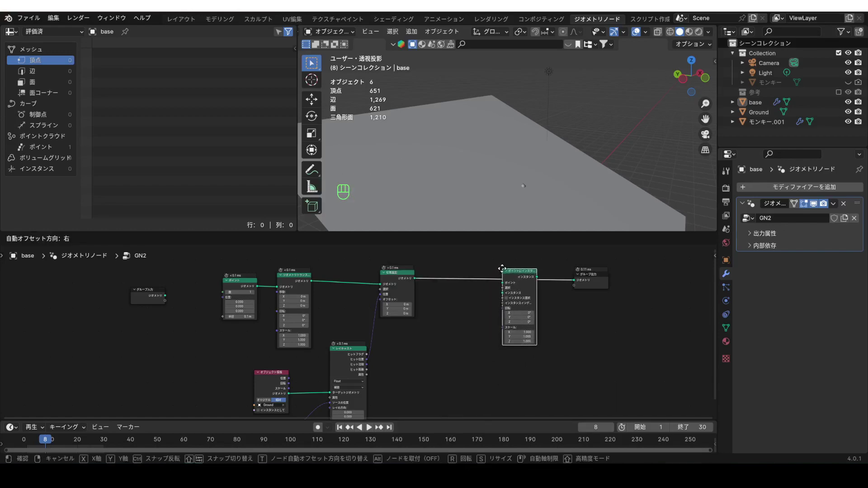
{"action": "left_click", "coordinate": [501, 263]}
Add a Cone mesh primitive node and connect its Mesh to the Instance input of Instance on Points
{"action": "middle_click_drag", "start_coordinate": [475, 306], "coordinate": [469, 341]}
{"action": "key", "text": "shift+a"}
{"action": "mouse_move", "coordinate": [469, 341]}
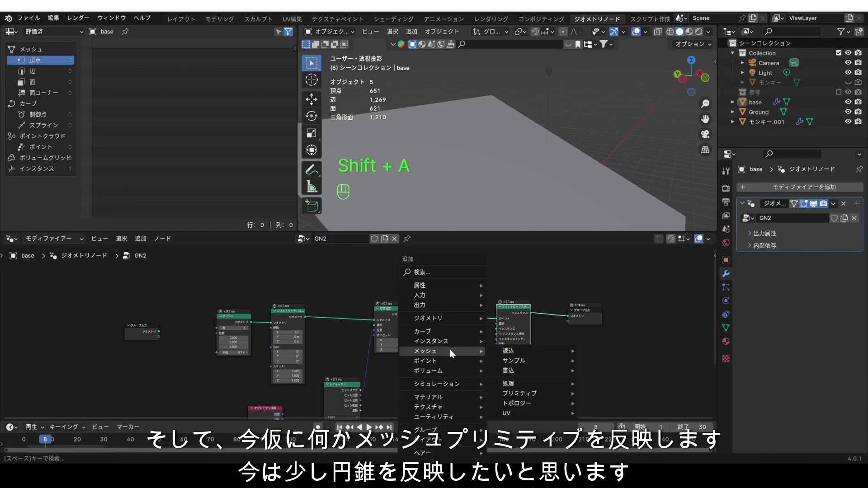
{"action": "mouse_move", "coordinate": [522, 396]}
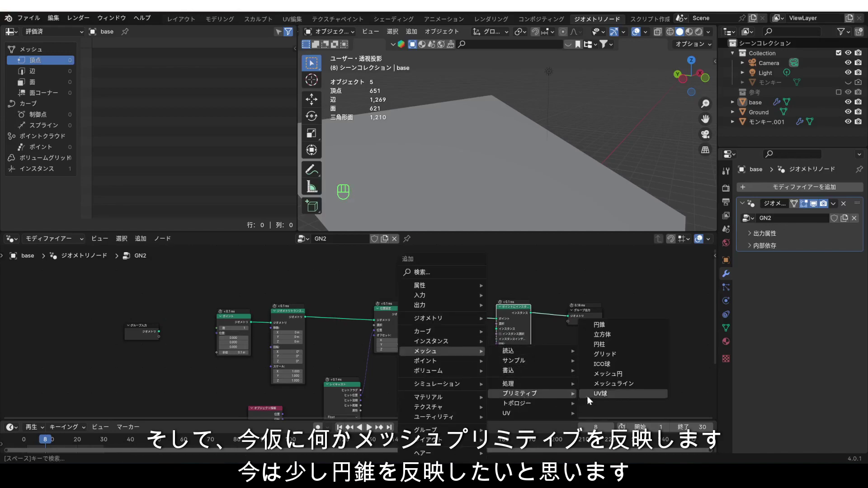
{"action": "left_click", "coordinate": [614, 325]}
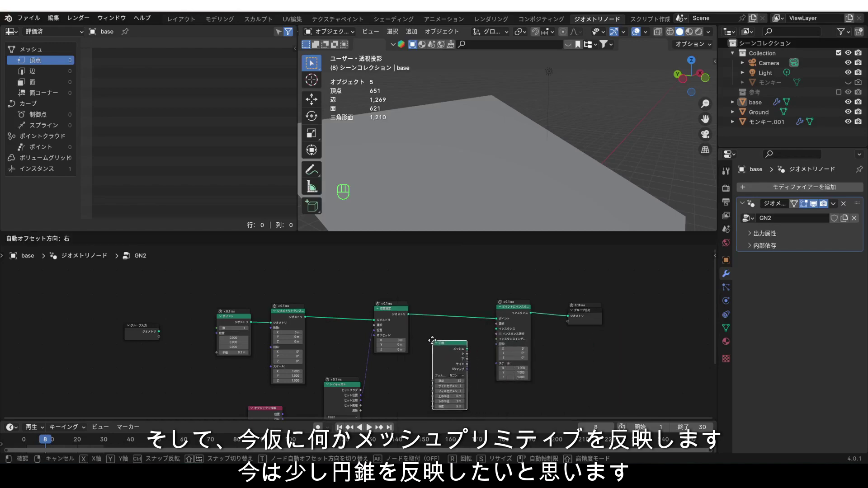
{"action": "left_click", "coordinate": [467, 371]}
{"action": "scroll", "coordinate": [461, 357], "scroll_direction": "up", "scroll_amount": 3}
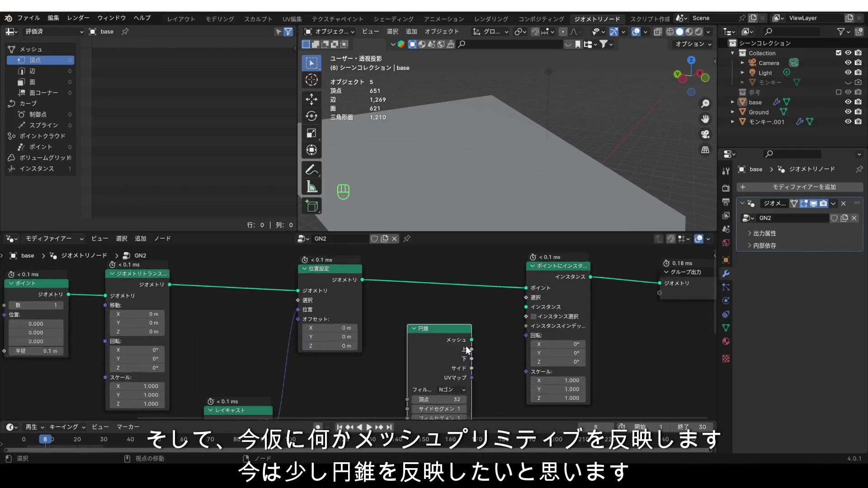
{"action": "left_click_drag", "start_coordinate": [472, 340], "coordinate": [527, 307]}
Set the Transform Geometry node's Y translation to -0.2 m and check how the cone sits on Ground
{"action": "scroll", "coordinate": [500, 179], "scroll_direction": "down", "scroll_amount": 4}
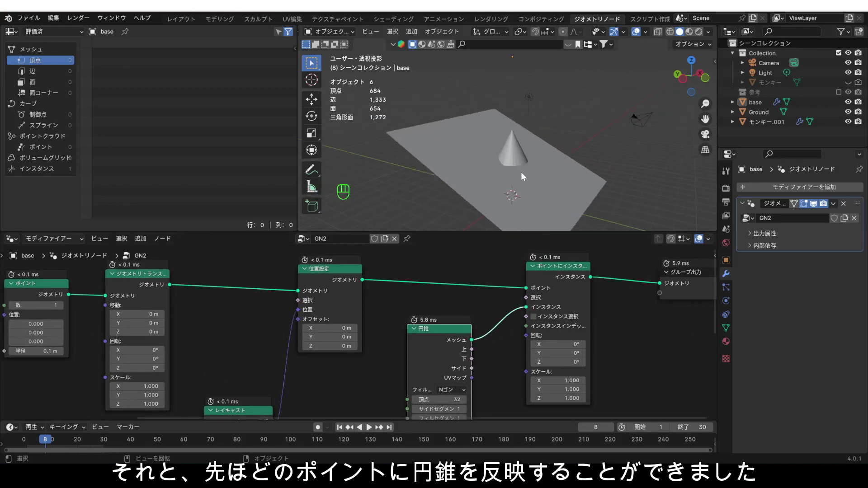
{"action": "mouse_move", "coordinate": [525, 159]}
{"action": "middle_mouse_down"}
{"action": "mouse_move", "coordinate": [572, 126]}
{"action": "mouse_move", "coordinate": [538, 148]}
{"action": "middle_mouse_up"}
{"action": "mouse_move", "coordinate": [137, 323]}
{"action": "left_mouse_down"}
{"action": "mouse_move", "coordinate": [113, 323]}
{"action": "mouse_move", "coordinate": [156, 323]}
{"action": "mouse_move", "coordinate": [90, 323]}
{"action": "mouse_move", "coordinate": [132, 324]}
{"action": "left_mouse_up"}
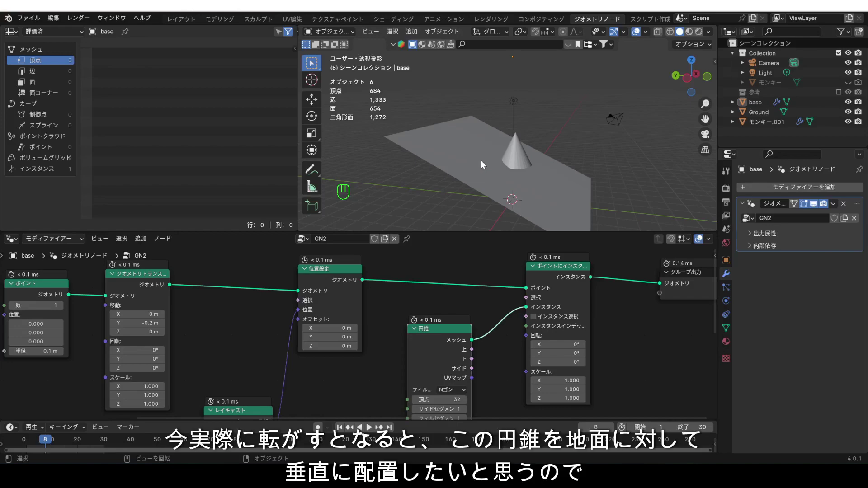
{"action": "middle_click_drag", "start_coordinate": [481, 160], "coordinate": [514, 157]}
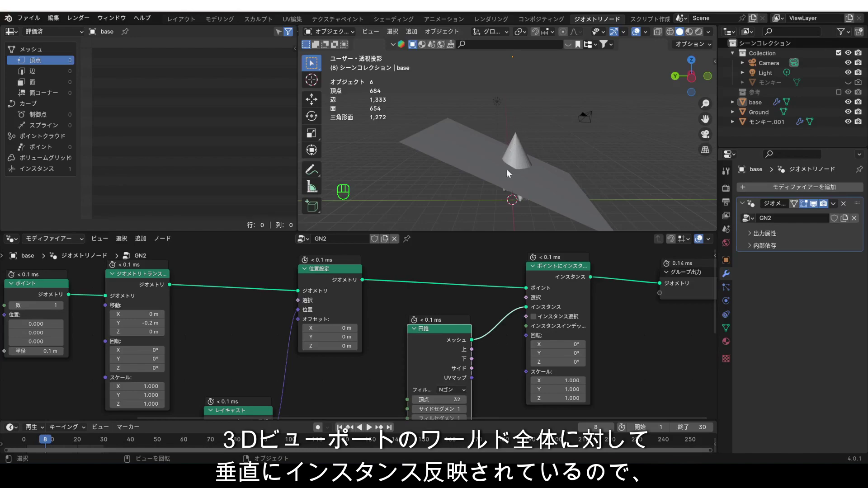
Add an Align Euler to Vector node below the Instance on Points node
{"action": "scroll", "coordinate": [551, 323], "scroll_direction": "up", "scroll_amount": 1}
{"action": "scroll", "coordinate": [551, 328], "scroll_direction": "down", "scroll_amount": 5}
{"action": "middle_click_drag", "start_coordinate": [544, 334], "coordinate": [516, 277]}
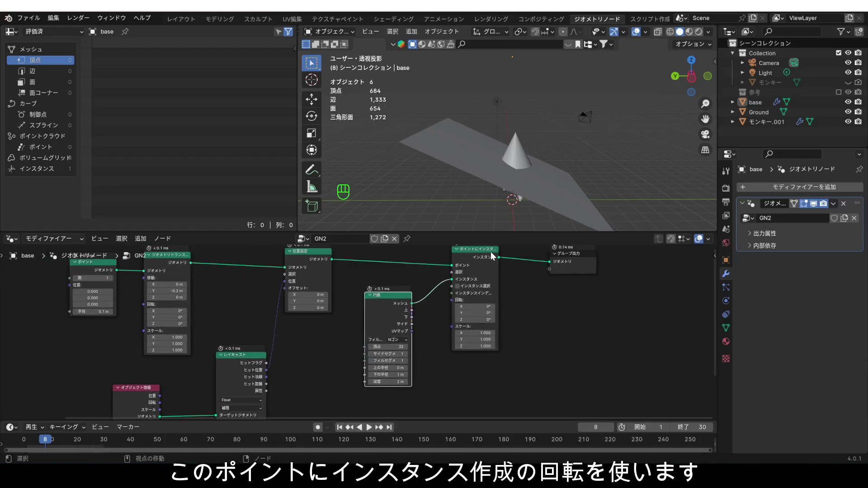
{"action": "scroll", "coordinate": [457, 309], "scroll_direction": "up", "scroll_amount": 2}
{"action": "scroll", "coordinate": [458, 309], "scroll_direction": "down", "scroll_amount": 3}
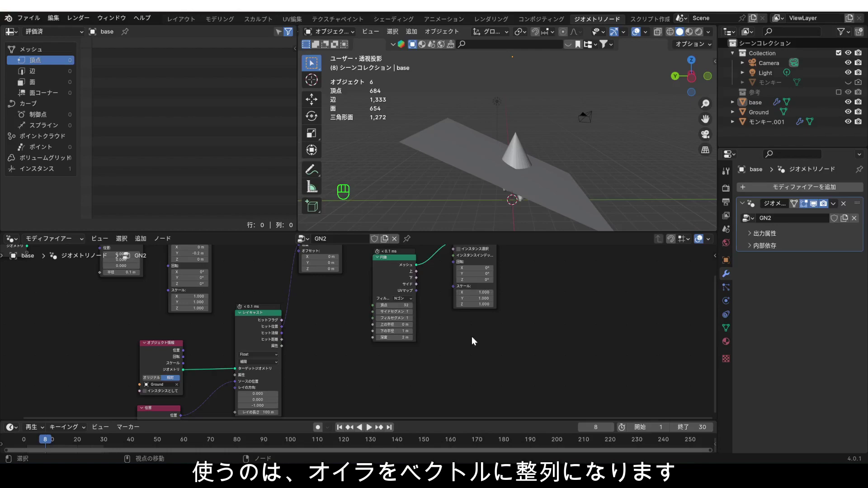
{"action": "key", "text": "shift+a"}
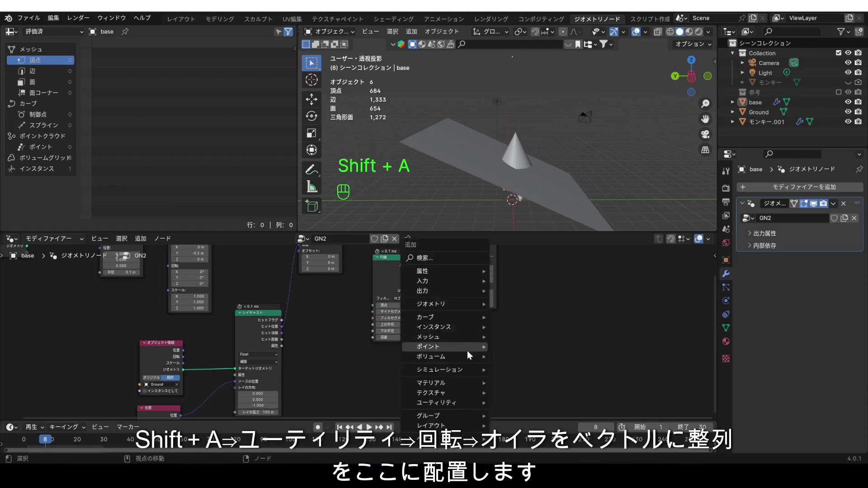
{"action": "mouse_move", "coordinate": [459, 402]}
{"action": "mouse_move", "coordinate": [524, 369]}
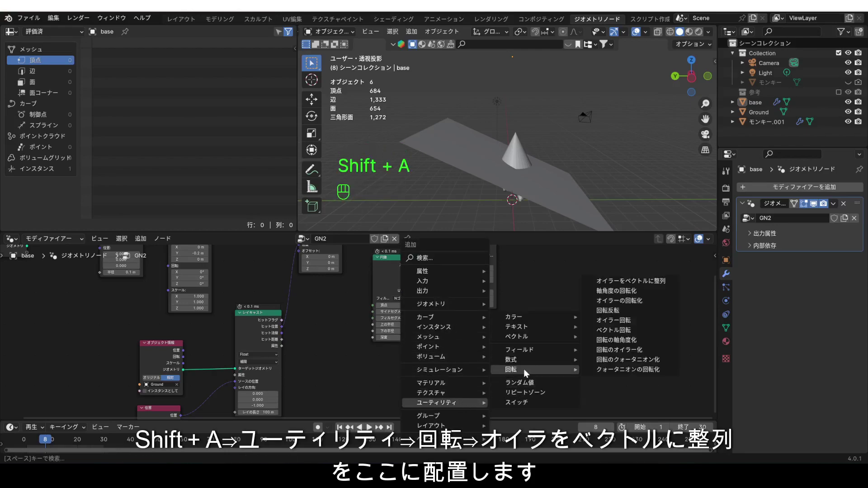
{"action": "left_click", "coordinate": [641, 280]}
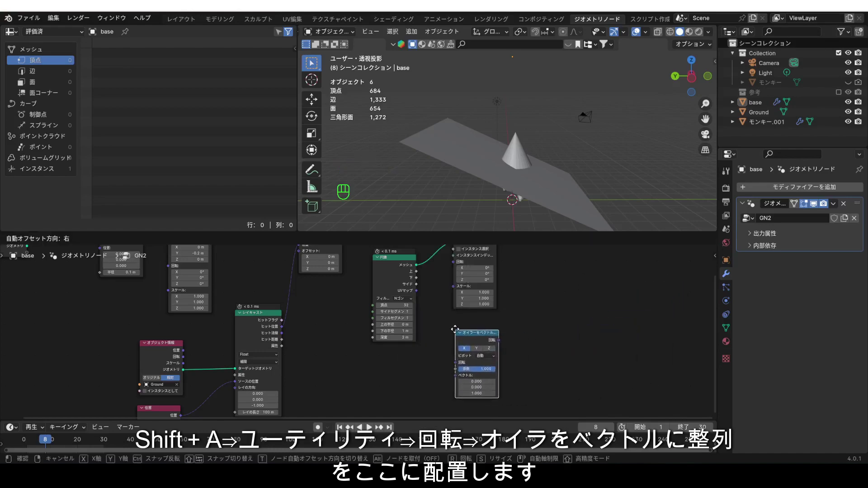
{"action": "left_click", "coordinate": [457, 326]}
Connect the Rotation output of Ground's Object Info node to the Rotation input of Align Euler to Vector
{"action": "scroll", "coordinate": [457, 326], "scroll_direction": "up", "scroll_amount": 3}
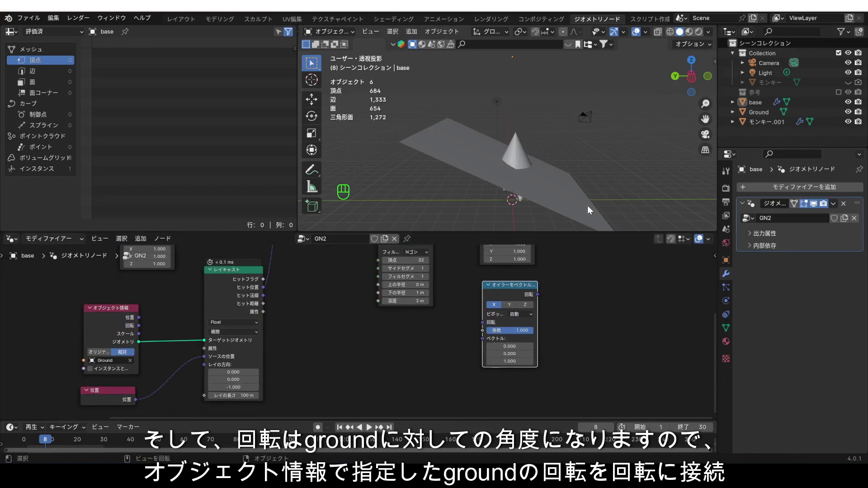
{"action": "left_click", "coordinate": [354, 344]}
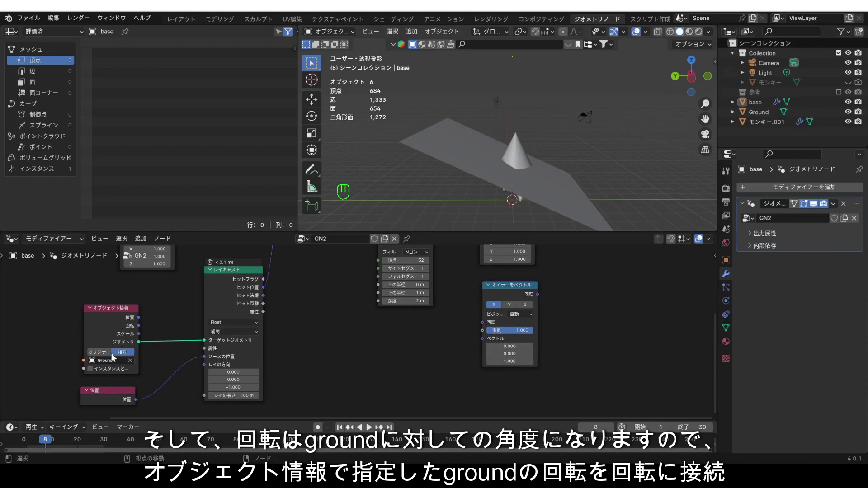
{"action": "left_click_drag", "start_coordinate": [139, 325], "coordinate": [481, 323]}
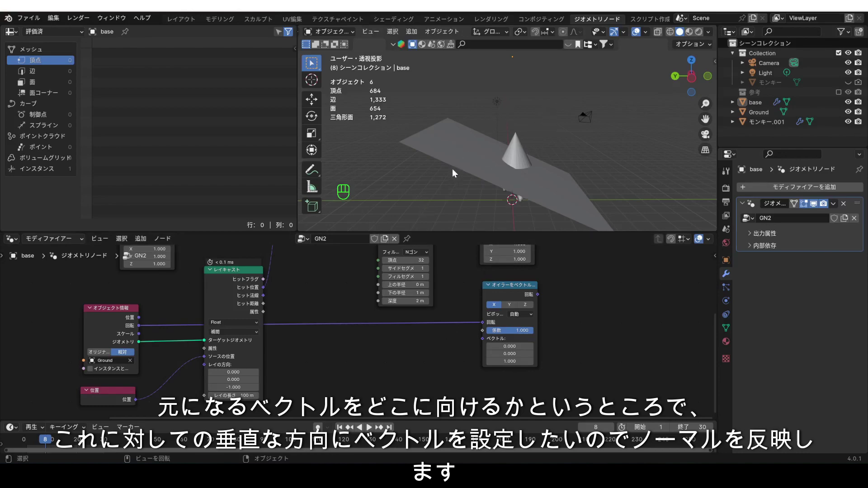
Add a Normal node beside Align Euler to Vector and connect it to that node's Vector input
{"action": "left_click", "coordinate": [452, 381]}
{"action": "key", "text": "shift+a"}
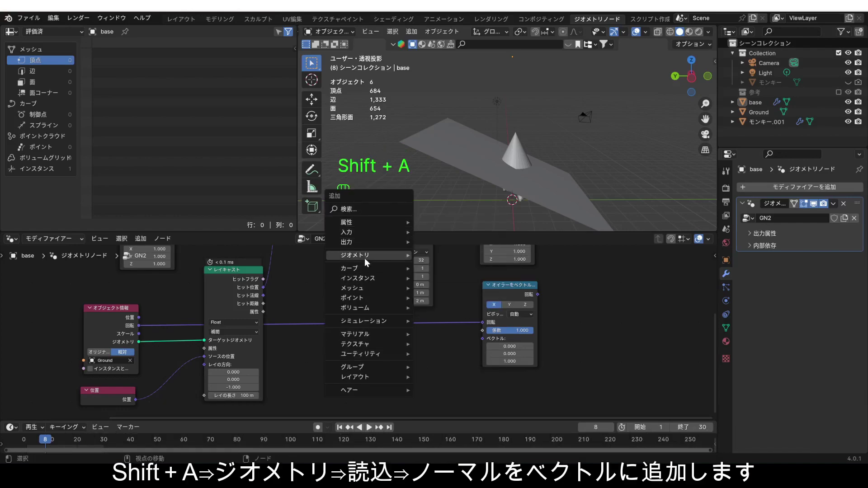
{"action": "mouse_move", "coordinate": [365, 258]}
{"action": "mouse_move", "coordinate": [452, 255]}
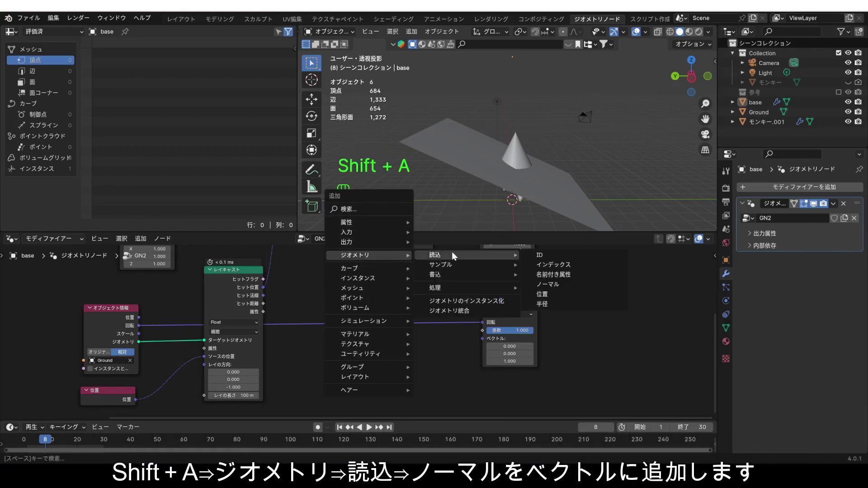
{"action": "left_click", "coordinate": [537, 287]}
{"action": "left_click", "coordinate": [447, 358]}
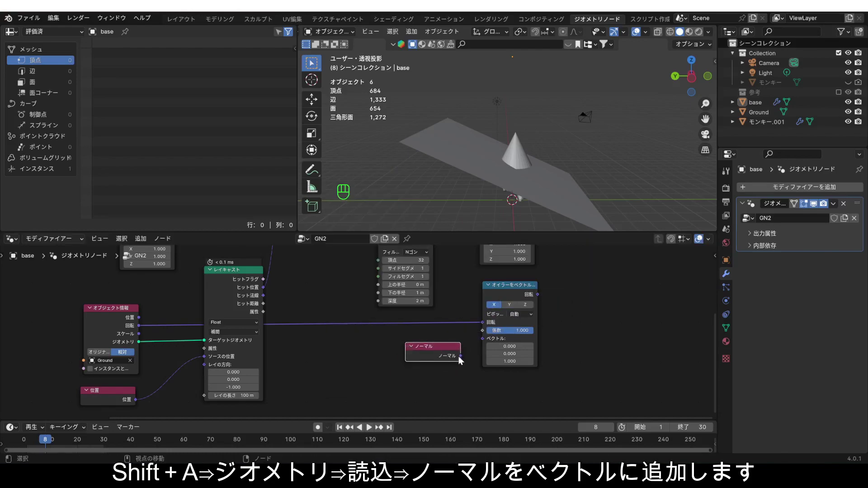
{"action": "left_click_drag", "start_coordinate": [460, 361], "coordinate": [483, 339]}
Connect Align Euler to Vector's Rotation output to the Rotation input of Instance on Points
{"action": "middle_click_drag", "start_coordinate": [472, 330], "coordinate": [427, 411]}
{"action": "scroll", "coordinate": [474, 375], "scroll_direction": "right", "scroll_amount": 3}
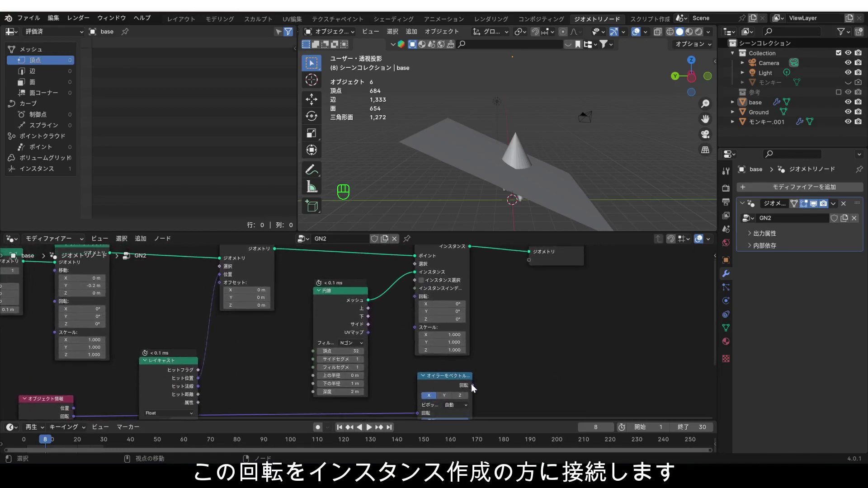
{"action": "left_click_drag", "start_coordinate": [472, 385], "coordinate": [415, 296]}
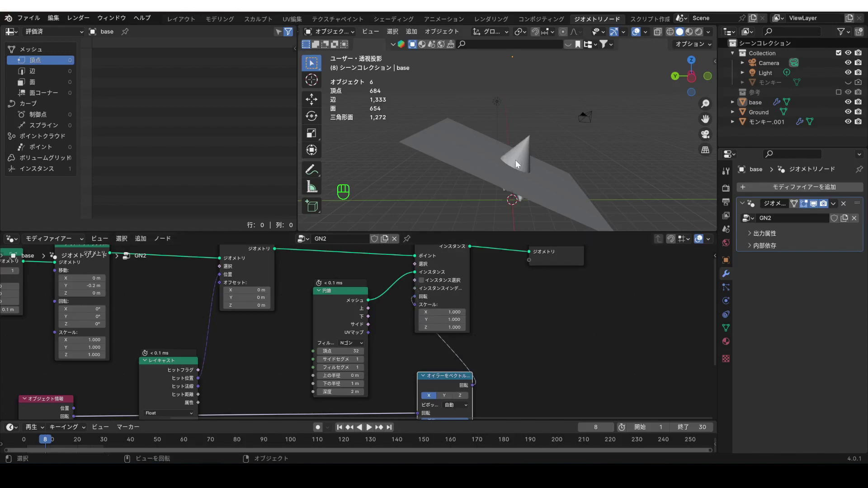
Set the Transform Geometry node's Y translation to 1.9 m, then reduce it to test the cone's alignment along Ground
{"action": "key", "text": "r"}
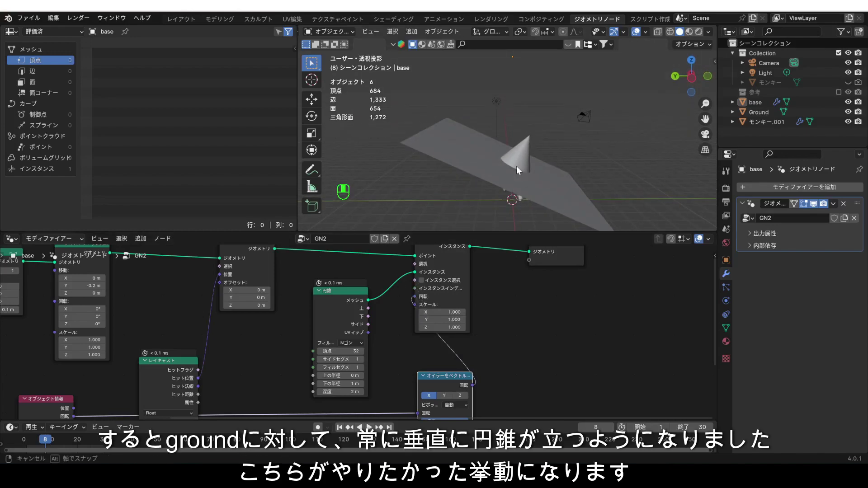
{"action": "left_click", "coordinate": [510, 160]}
{"action": "middle_click_drag", "start_coordinate": [127, 312], "coordinate": [204, 333]}
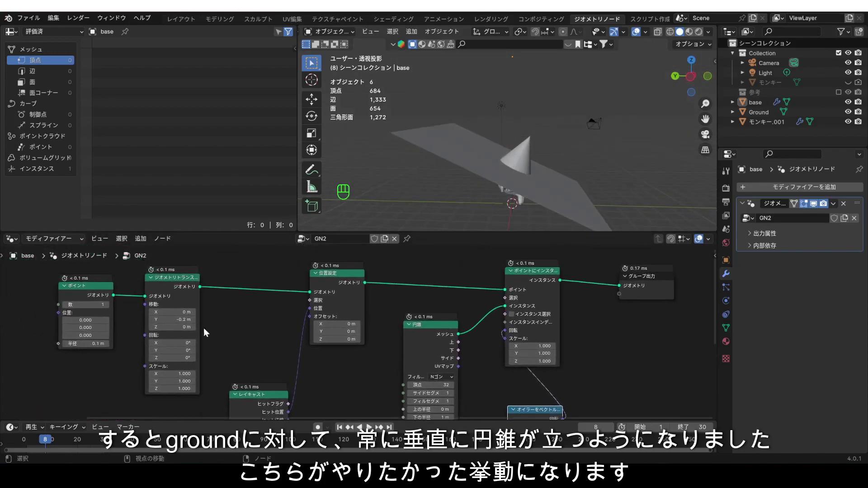
{"action": "left_click", "coordinate": [172, 319]}
{"action": "type", "text": "1.9"}
{"action": "key", "text": "Return"}
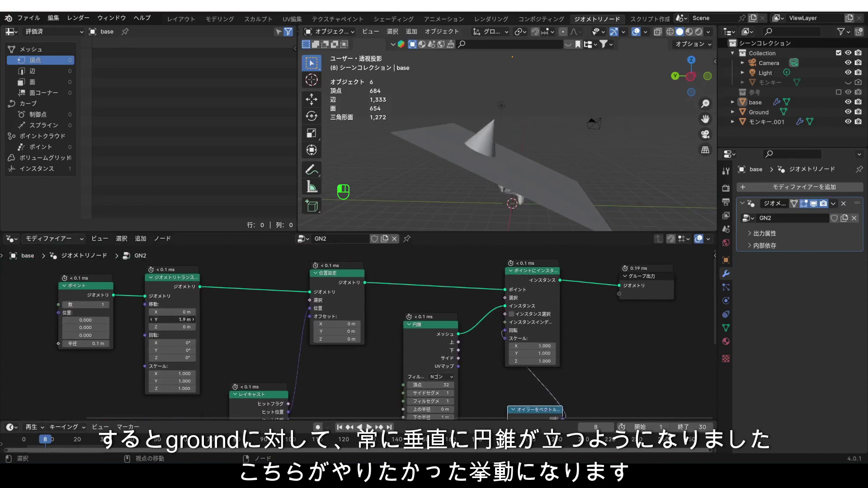
{"action": "mouse_move", "coordinate": [172, 319]}
{"action": "left_mouse_down"}
{"action": "mouse_move", "coordinate": [149, 319]}
{"action": "mouse_move", "coordinate": [168, 320]}
{"action": "left_mouse_up"}
{"action": "scroll", "coordinate": [328, 330], "scroll_direction": "down", "scroll_amount": 2}
{"action": "middle_click_drag", "start_coordinate": [328, 330], "coordinate": [391, 304]}
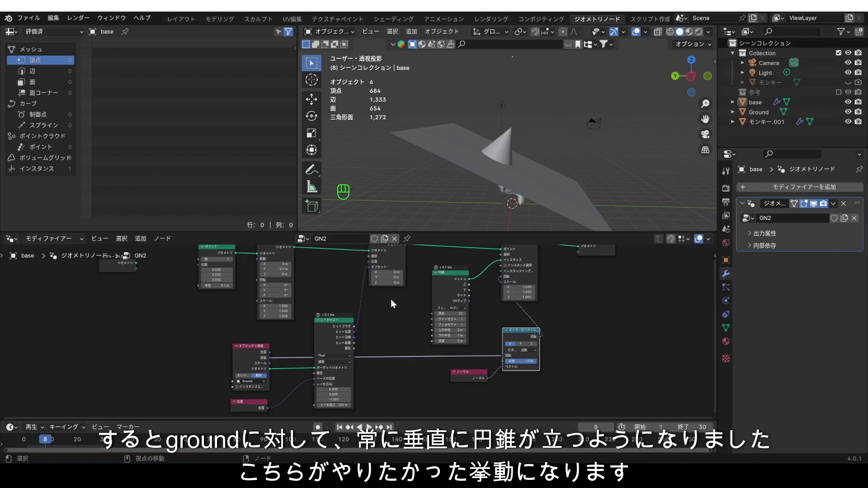
{"action": "middle_click_drag", "start_coordinate": [391, 299], "coordinate": [377, 377]}
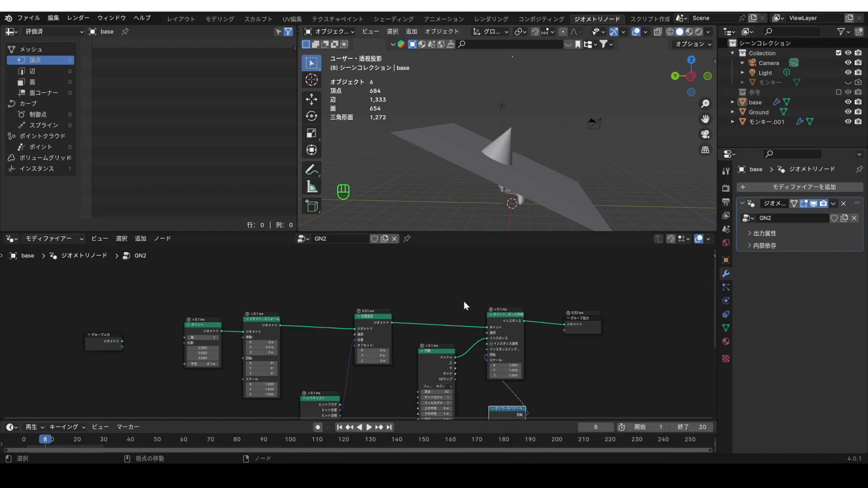
Move the Cone node above the node chain and Ground's Object Info node to the side, clear of the nodes that will be grouped
{"action": "scroll", "coordinate": [453, 306], "scroll_direction": "down", "scroll_amount": 2}
{"action": "left_click_drag", "start_coordinate": [446, 370], "coordinate": [426, 271]}
{"action": "middle_click_drag", "start_coordinate": [466, 355], "coordinate": [476, 298]}
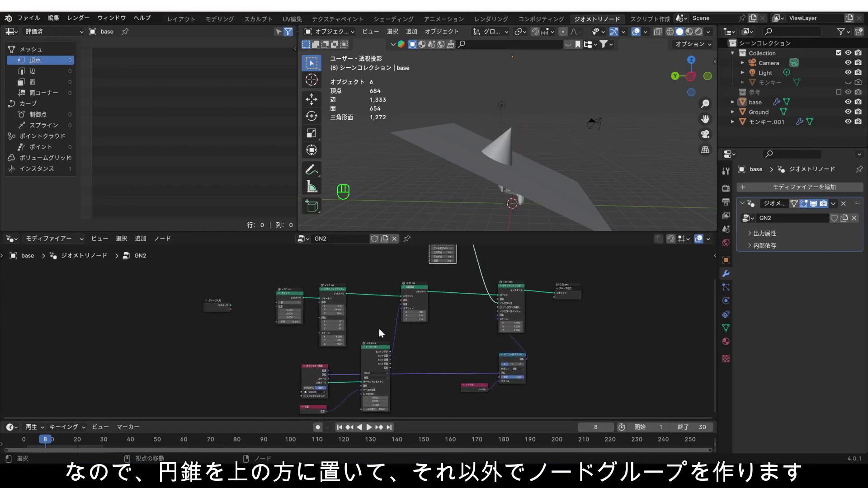
{"action": "scroll", "coordinate": [318, 372], "scroll_direction": "up", "scroll_amount": 5}
{"action": "middle_click_drag", "start_coordinate": [318, 372], "coordinate": [360, 343]}
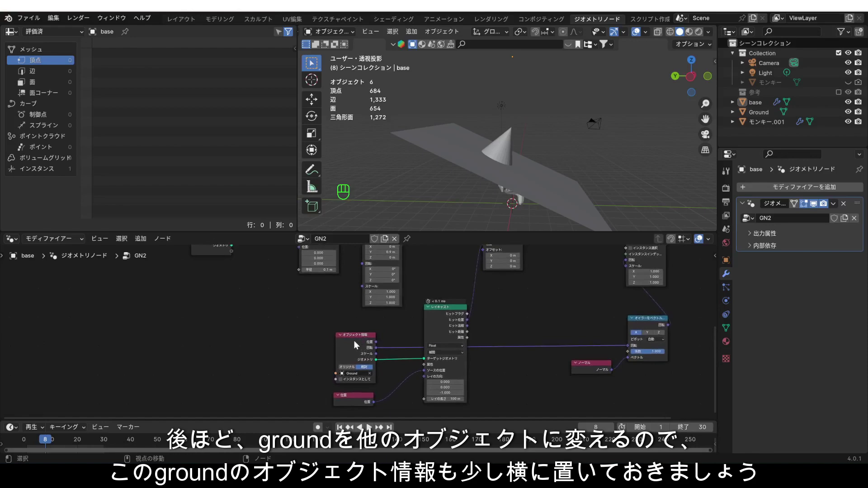
{"action": "left_click_drag", "start_coordinate": [354, 338], "coordinate": [190, 337]}
{"action": "scroll", "coordinate": [271, 317], "scroll_direction": "down", "scroll_amount": 3}
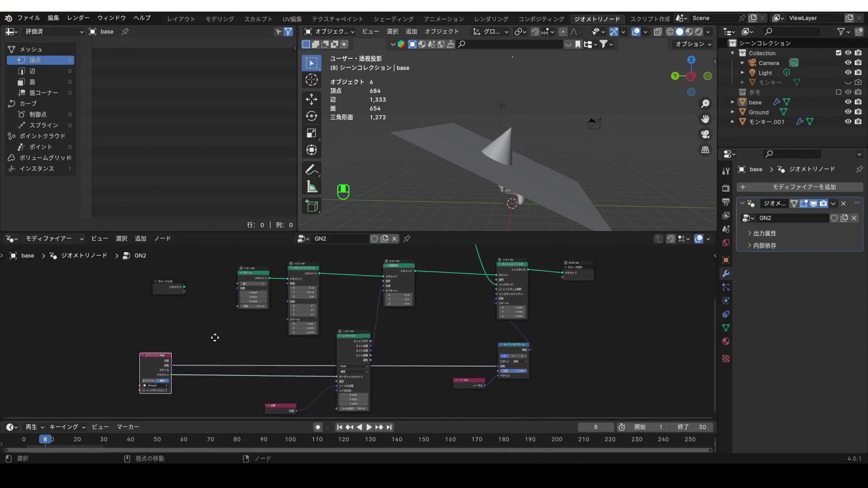
{"action": "middle_click_drag", "start_coordinate": [215, 337], "coordinate": [207, 335]}
Group the nodes between the Group Input and Group Output, and expose Transform Geometry's Translation through the new group's input
{"action": "left_click_drag", "start_coordinate": [220, 263], "coordinate": [508, 415]}
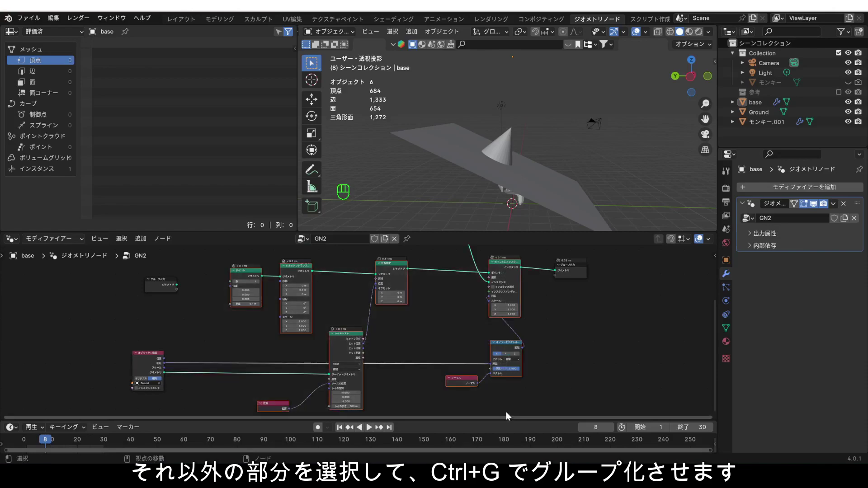
{"action": "key", "text": "ctrl+g"}
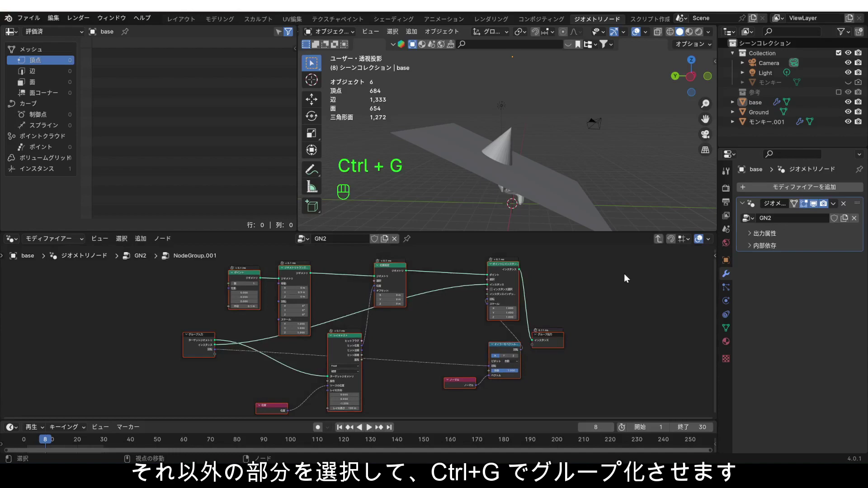
{"action": "scroll", "coordinate": [277, 341], "scroll_direction": "up", "scroll_amount": 2}
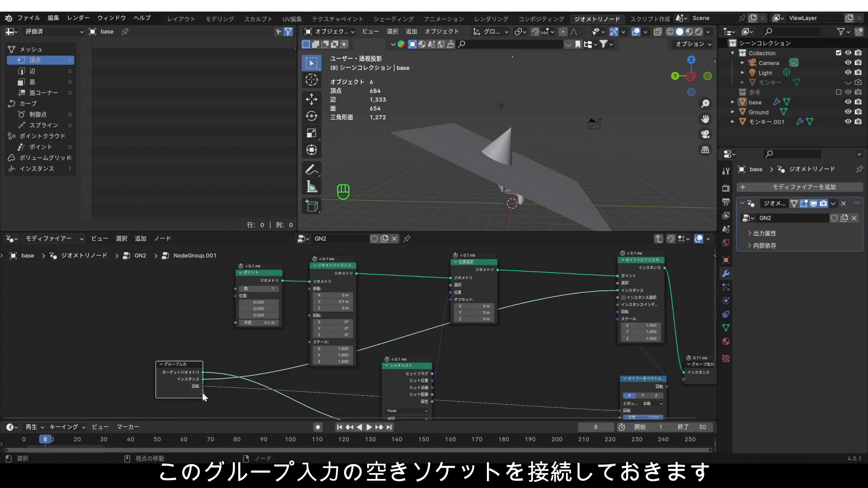
{"action": "left_click_drag", "start_coordinate": [203, 393], "coordinate": [310, 290]}
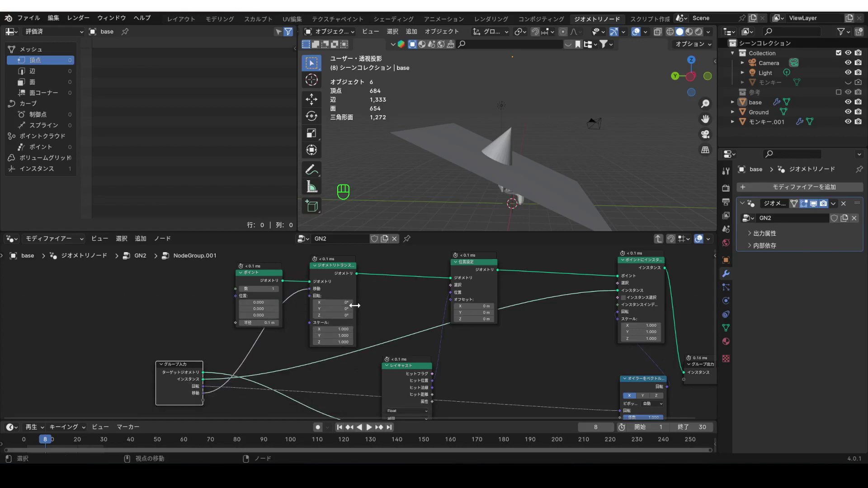
{"action": "left_click", "coordinate": [658, 241]}
Arrange the Cone node beside the new node group and place Ground's Object Info node directly beneath the group
{"action": "scroll", "coordinate": [479, 305], "scroll_direction": "down", "scroll_amount": 2}
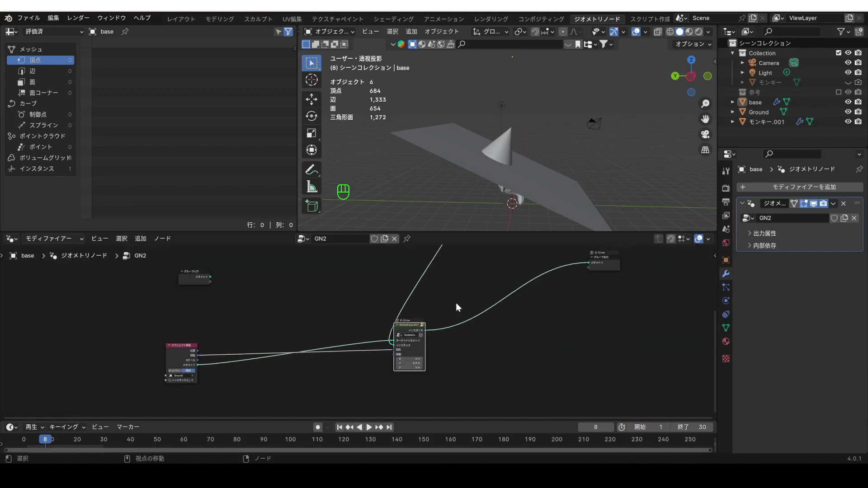
{"action": "middle_click_drag", "start_coordinate": [456, 303], "coordinate": [437, 391]}
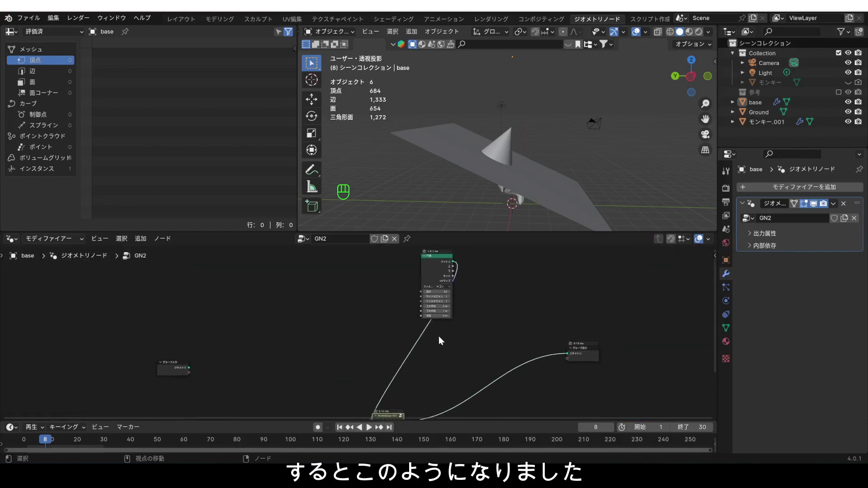
{"action": "left_click_drag", "start_coordinate": [438, 257], "coordinate": [300, 336]}
{"action": "scroll", "coordinate": [341, 348], "scroll_direction": "down", "scroll_amount": 3}
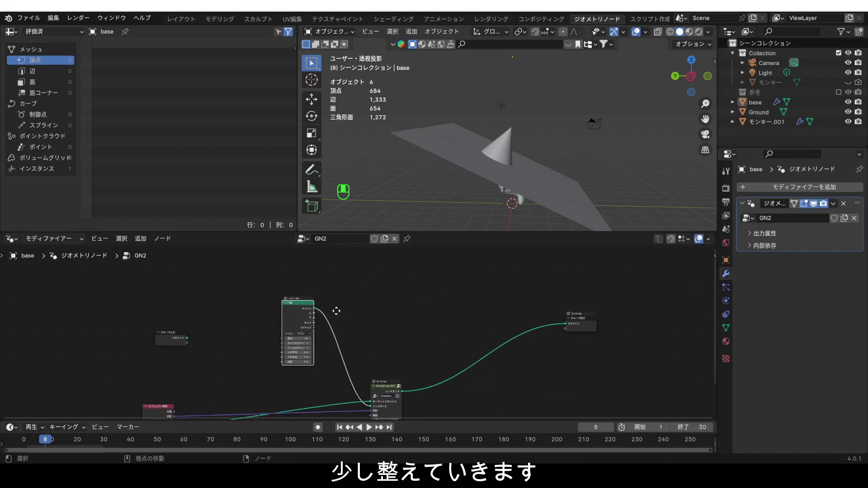
{"action": "scroll", "coordinate": [376, 337], "scroll_direction": "up", "scroll_amount": 4}
{"action": "left_click_drag", "start_coordinate": [393, 375], "coordinate": [426, 266]}
{"action": "left_click_drag", "start_coordinate": [97, 401], "coordinate": [440, 343]}
{"action": "left_click", "coordinate": [411, 338]}
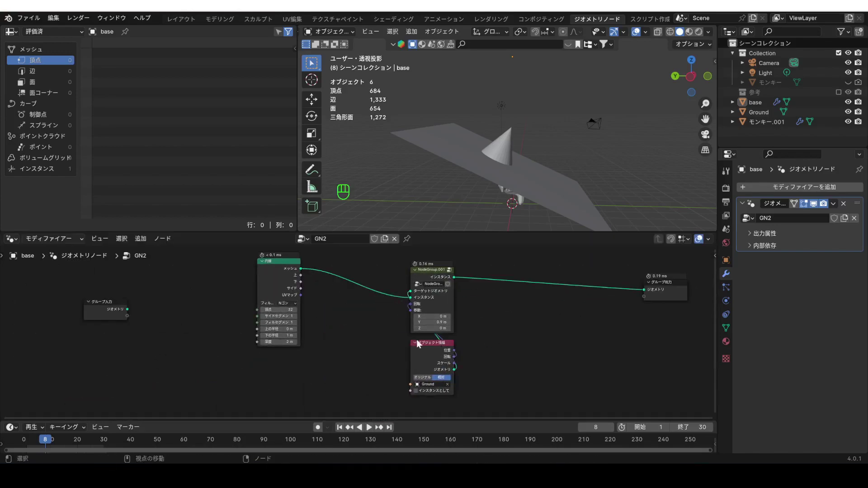
Move the Cone node closer to the node group and bring the Group Input node next to it
{"action": "scroll", "coordinate": [420, 350], "scroll_direction": "up", "scroll_amount": 1}
{"action": "middle_click_drag", "start_coordinate": [434, 373], "coordinate": [453, 375]}
{"action": "scroll", "coordinate": [444, 392], "scroll_direction": "up", "scroll_amount": 2}
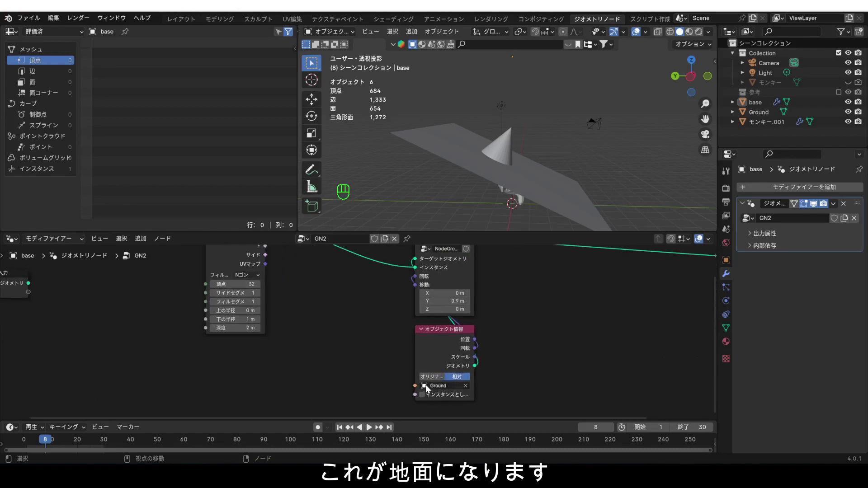
{"action": "scroll", "coordinate": [440, 284], "scroll_direction": "up", "scroll_amount": 4}
{"action": "left_click", "coordinate": [237, 283]}
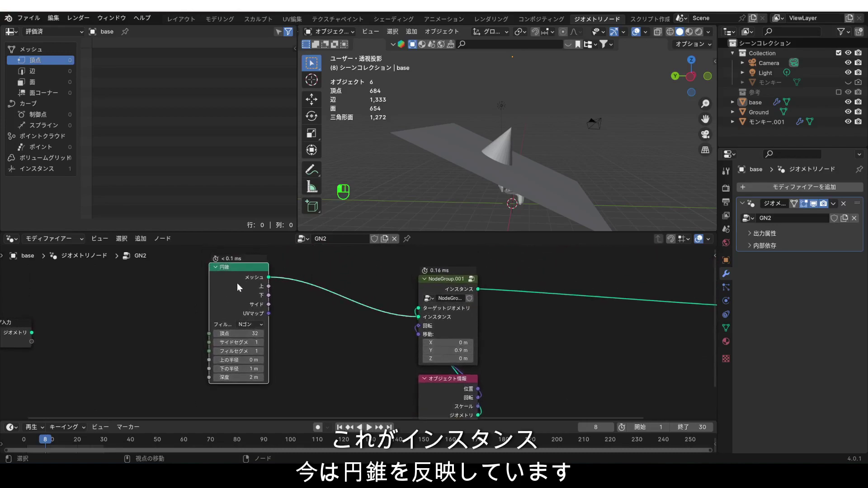
{"action": "left_click_drag", "start_coordinate": [237, 283], "coordinate": [311, 321]}
{"action": "left_click_drag", "start_coordinate": [28, 339], "coordinate": [196, 306]}
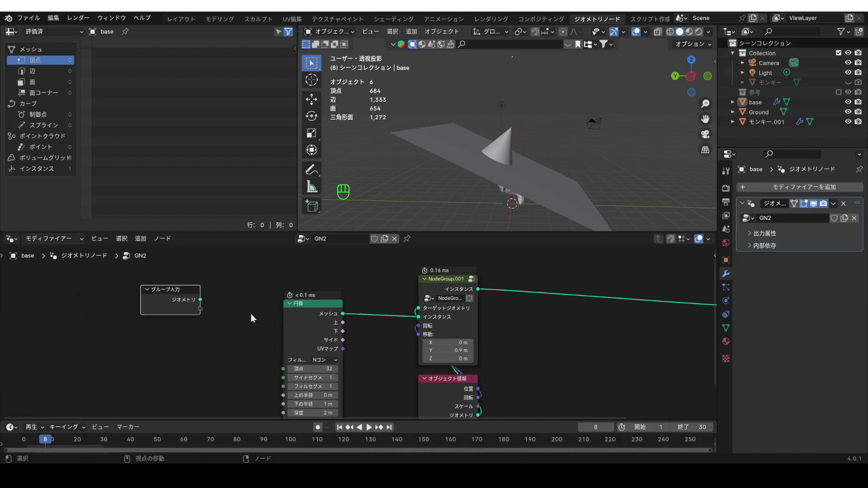
Set the node group's Y translation to -1.4 m, then to -0.4 m, to test the cone's movement over Ground
{"action": "scroll", "coordinate": [252, 318], "scroll_direction": "up", "scroll_amount": 2}
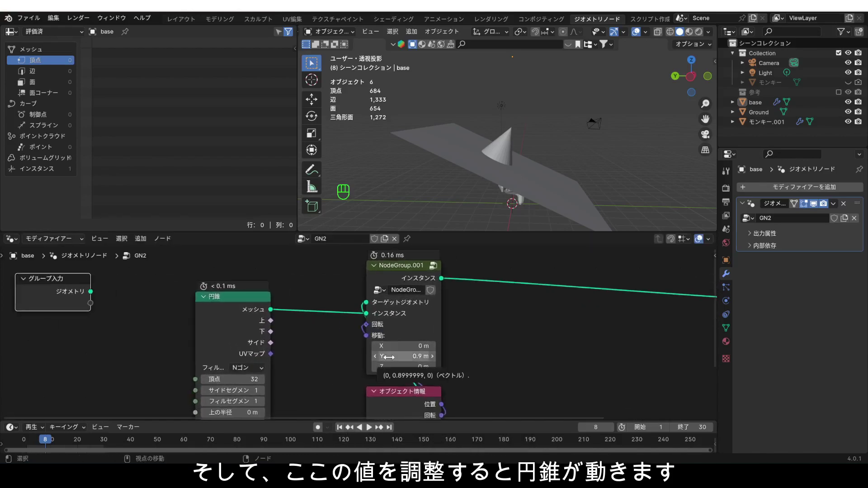
{"action": "mouse_move", "coordinate": [388, 356]}
{"action": "left_mouse_down"}
{"action": "mouse_move", "coordinate": [407, 357]}
{"action": "mouse_move", "coordinate": [371, 357]}
{"action": "mouse_move", "coordinate": [401, 357]}
{"action": "mouse_move", "coordinate": [387, 356]}
{"action": "left_mouse_up"}
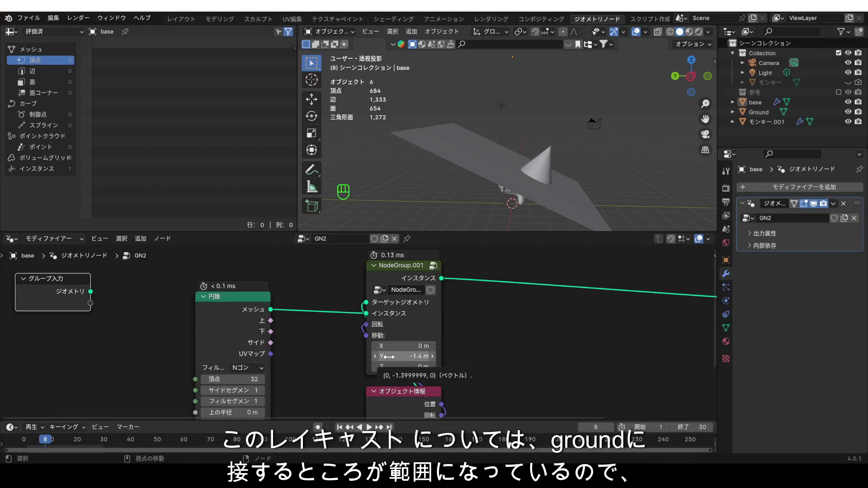
{"action": "middle_click_drag", "start_coordinate": [489, 191], "coordinate": [477, 207]}
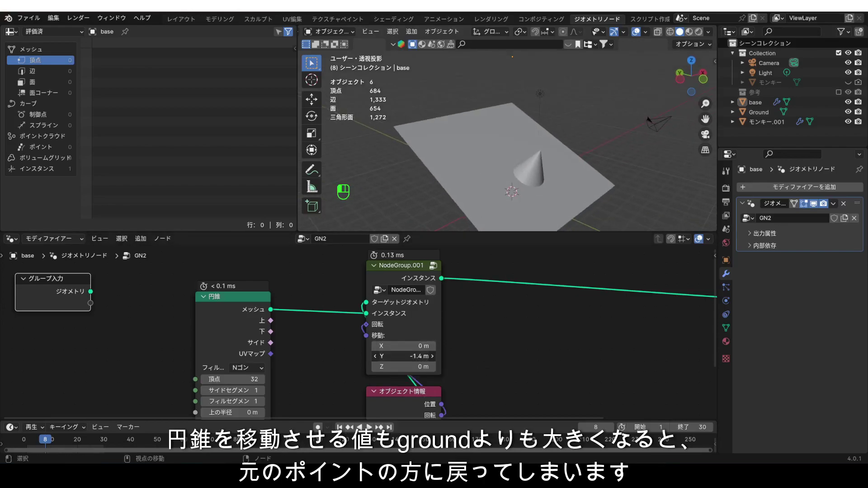
{"action": "mouse_move", "coordinate": [403, 357]}
{"action": "left_mouse_down"}
{"action": "mouse_move", "coordinate": [433, 357]}
{"action": "mouse_move", "coordinate": [401, 357]}
{"action": "left_mouse_up"}
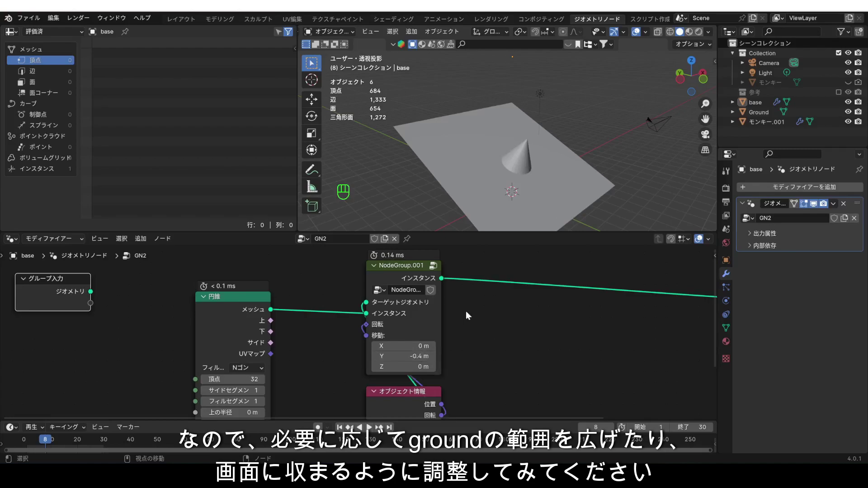
Add the roll node group between the Cone node and NodeGroup.001
{"action": "scroll", "coordinate": [466, 311], "scroll_direction": "down", "scroll_amount": 2}
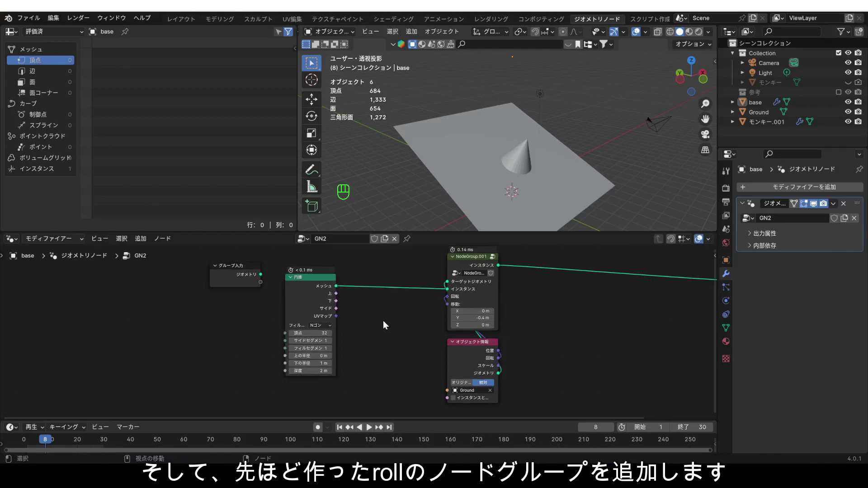
{"action": "key", "text": "shift+a"}
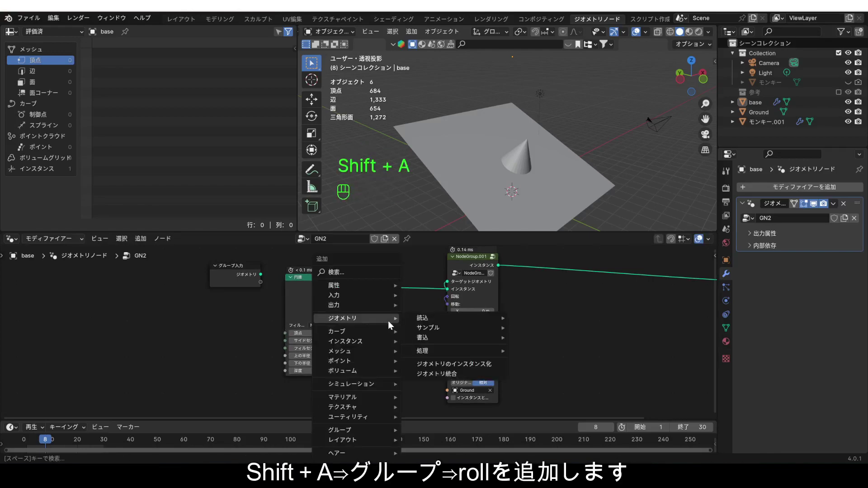
{"action": "mouse_move", "coordinate": [373, 430]}
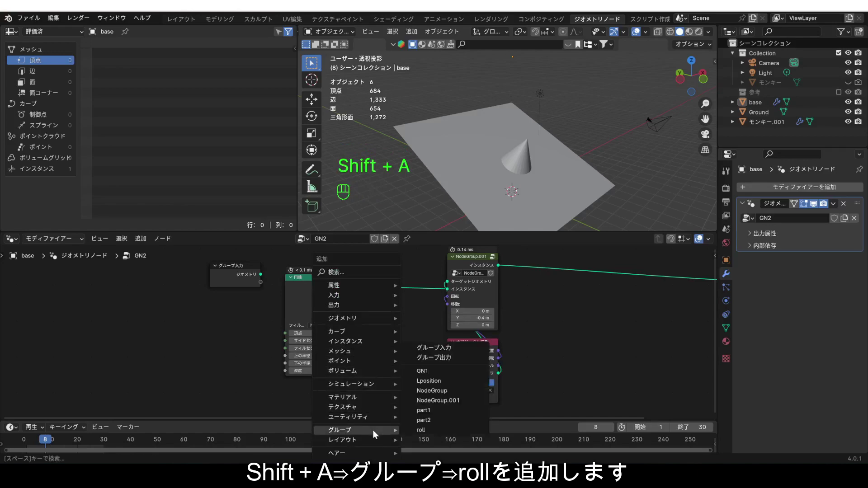
{"action": "left_click", "coordinate": [416, 430]}
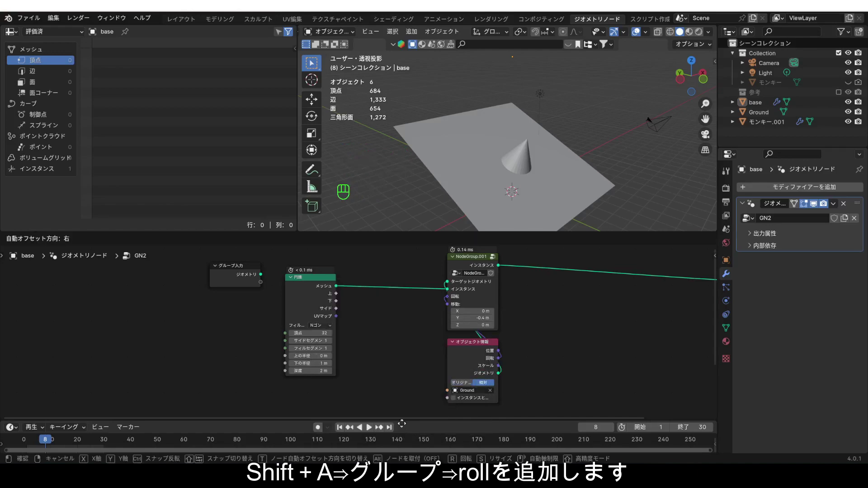
{"action": "left_click", "coordinate": [352, 297]}
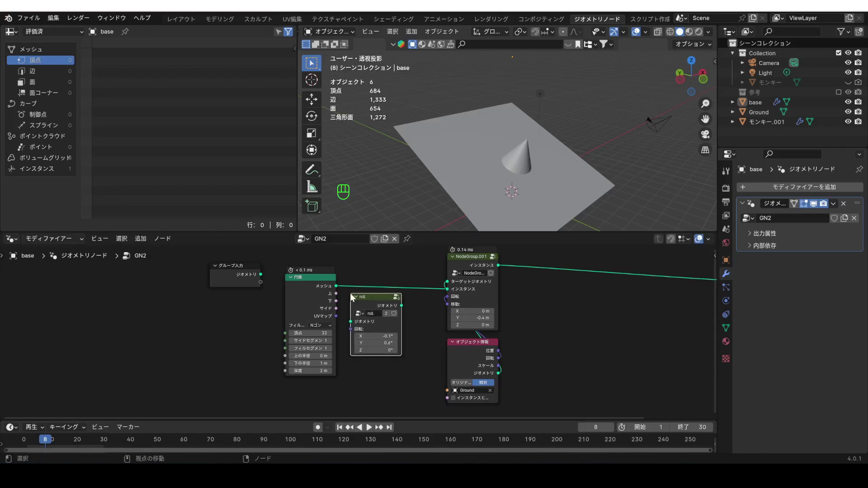
Connect the Cone's Mesh to roll's Geometry input and roll's output to NodeGroup.001's Instance input, then align the nodes
{"action": "left_click_drag", "start_coordinate": [317, 278], "coordinate": [277, 305]}
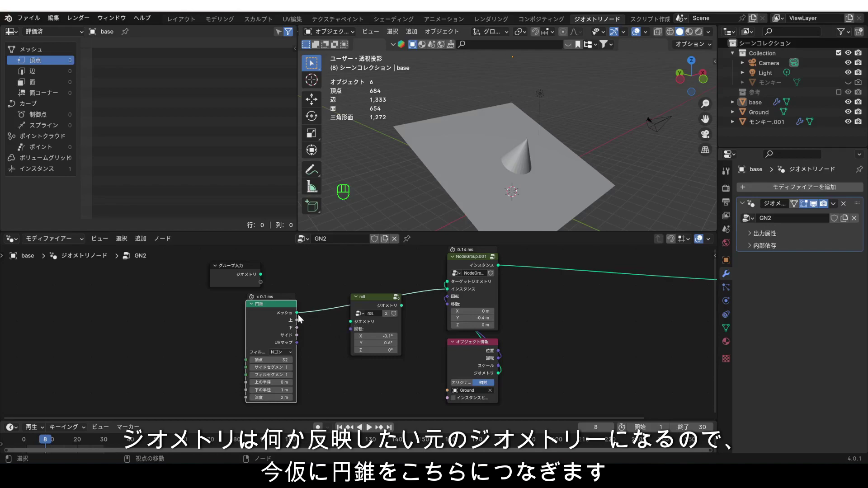
{"action": "left_click_drag", "start_coordinate": [297, 313], "coordinate": [350, 324]}
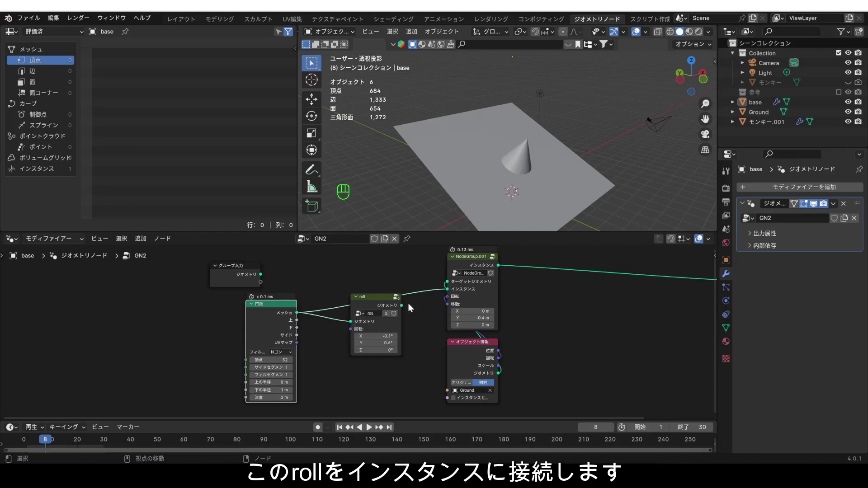
{"action": "left_click_drag", "start_coordinate": [401, 306], "coordinate": [444, 290]}
{"action": "left_click_drag", "start_coordinate": [370, 303], "coordinate": [387, 292]}
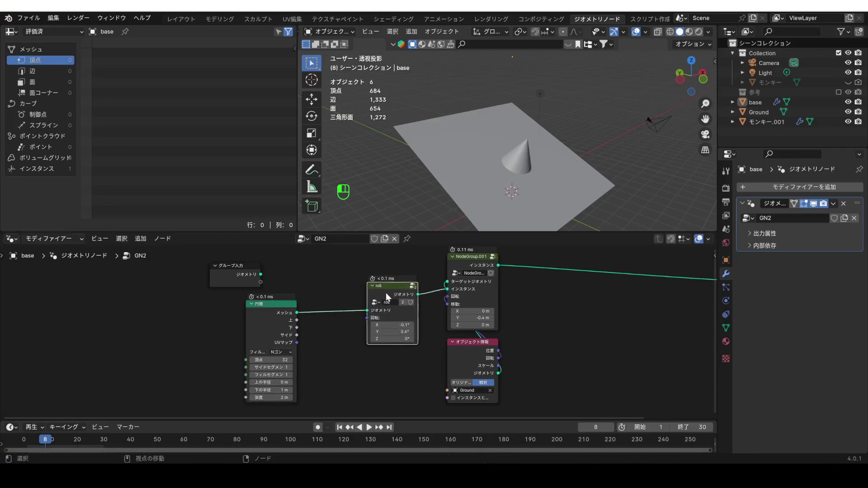
{"action": "left_click_drag", "start_coordinate": [274, 311], "coordinate": [322, 309]}
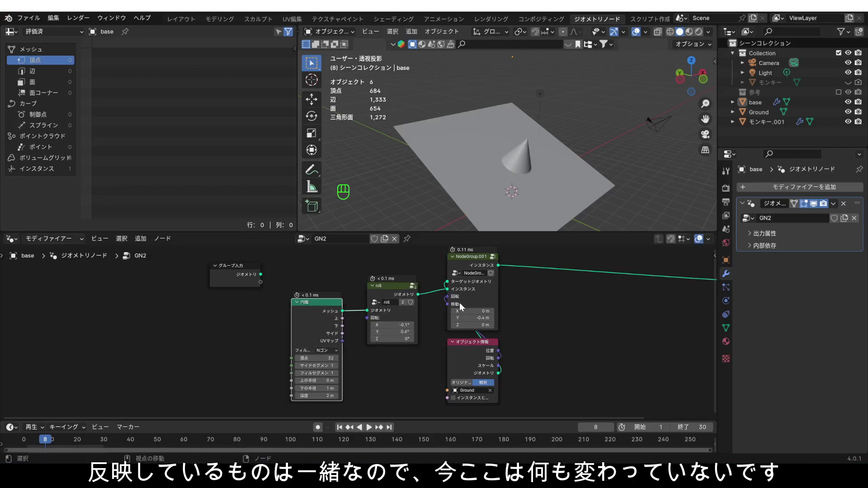
Rename the node group NodeGroup.001 as touch
{"action": "middle_click_drag", "start_coordinate": [503, 166], "coordinate": [524, 191]}
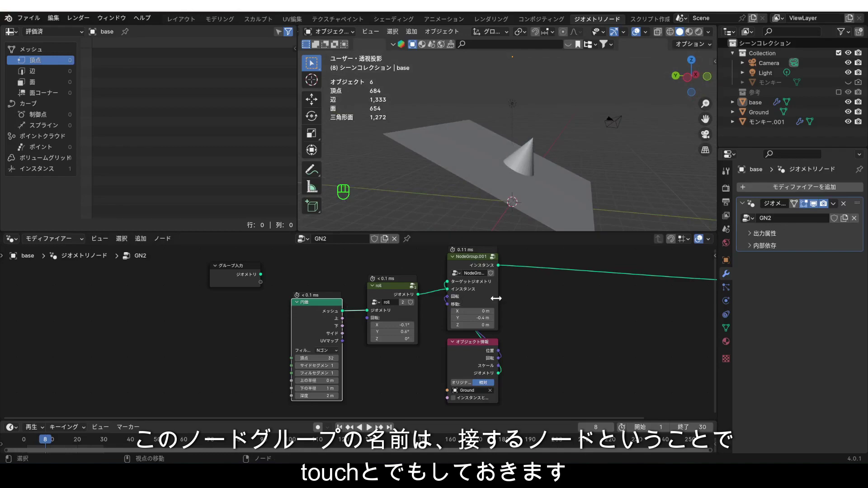
{"action": "scroll", "coordinate": [478, 292], "scroll_direction": "up", "scroll_amount": 2}
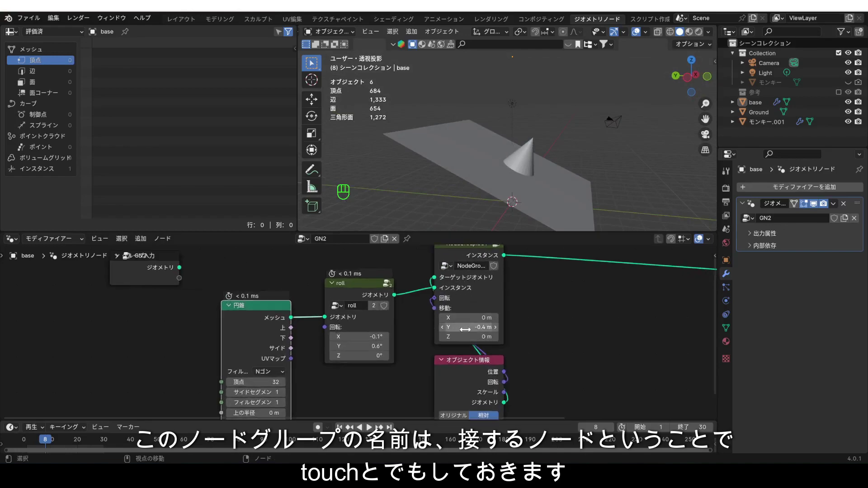
{"action": "double_click", "coordinate": [471, 265]}
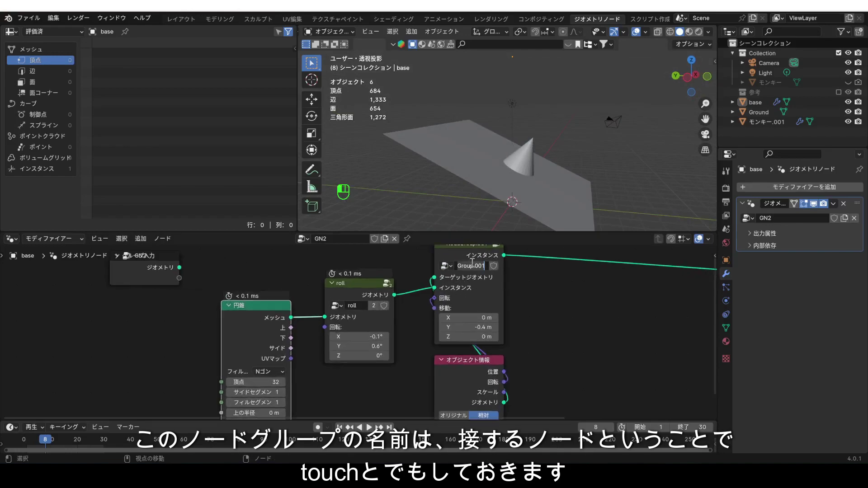
{"action": "type", "text": "touch"}
{"action": "key", "text": "Return"}
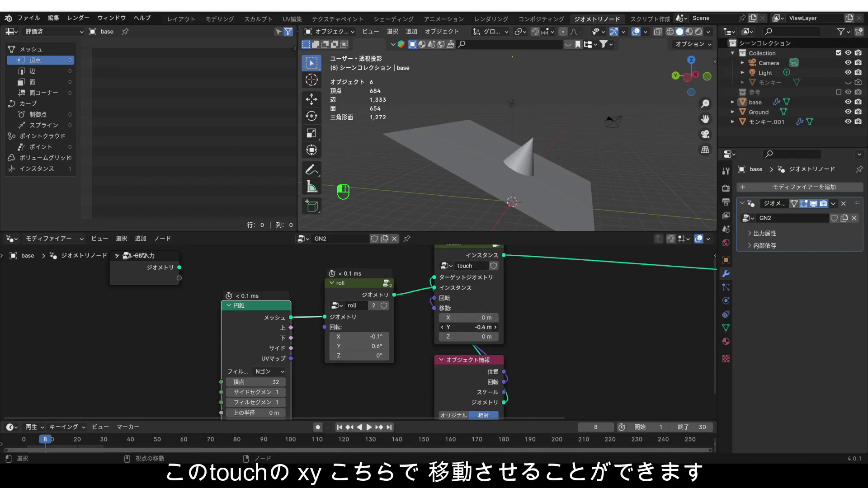
Set touch's X translation to 0.8 m and roll's rotation to X 60.6° and Y -24°
{"action": "mouse_move", "coordinate": [465, 328]}
{"action": "left_mouse_down"}
{"action": "mouse_move", "coordinate": [484, 318]}
{"action": "mouse_move", "coordinate": [467, 318]}
{"action": "left_mouse_up"}
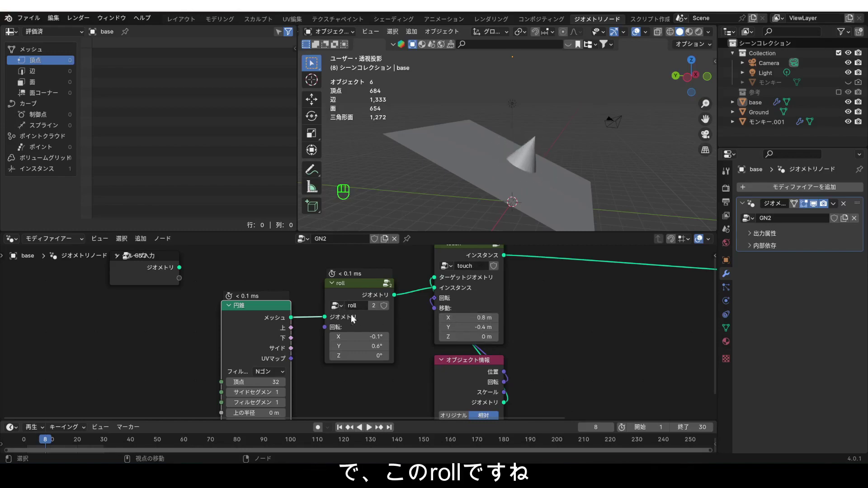
{"action": "mouse_move", "coordinate": [360, 346]}
{"action": "left_mouse_down"}
{"action": "mouse_move", "coordinate": [332, 345]}
{"action": "mouse_move", "coordinate": [392, 336]}
{"action": "mouse_move", "coordinate": [362, 336]}
{"action": "left_mouse_up"}
{"action": "left_click", "coordinate": [276, 357]}
Shift the roll node up slightly and move the Cone node away from it to leave space between them
{"action": "scroll", "coordinate": [318, 335], "scroll_direction": "down", "scroll_amount": 3}
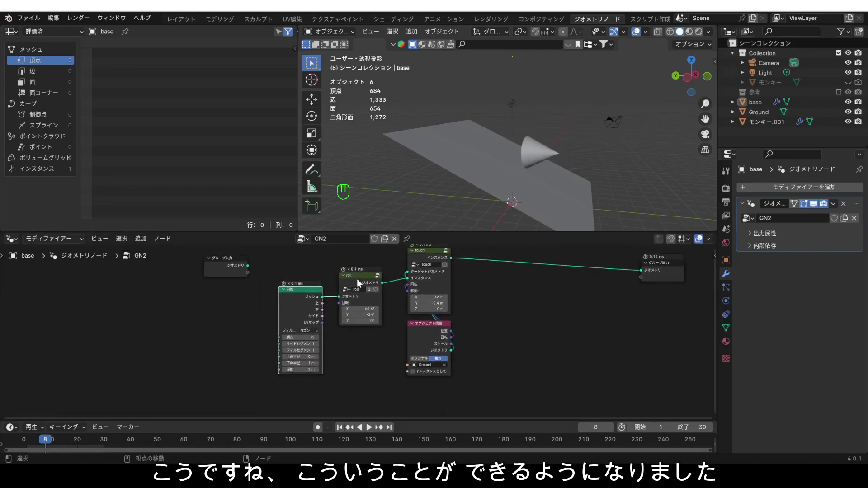
{"action": "left_click_drag", "start_coordinate": [357, 278], "coordinate": [358, 267]}
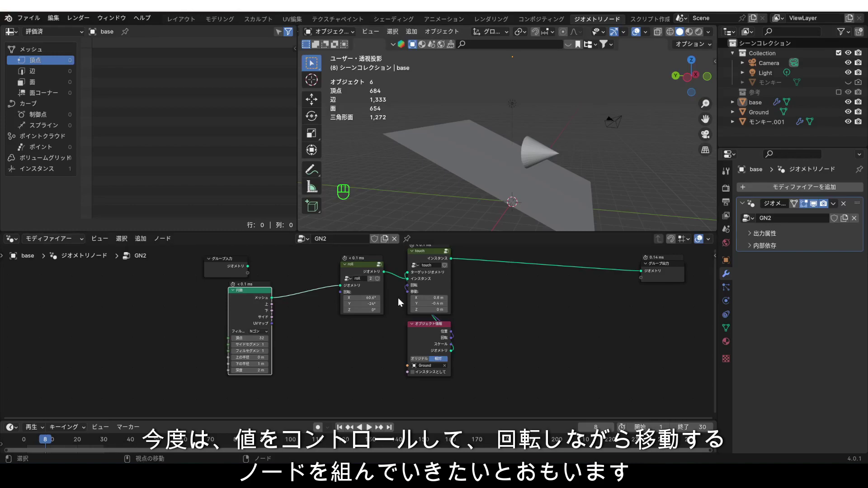
{"action": "scroll", "coordinate": [305, 310], "scroll_direction": "up", "scroll_amount": 2}
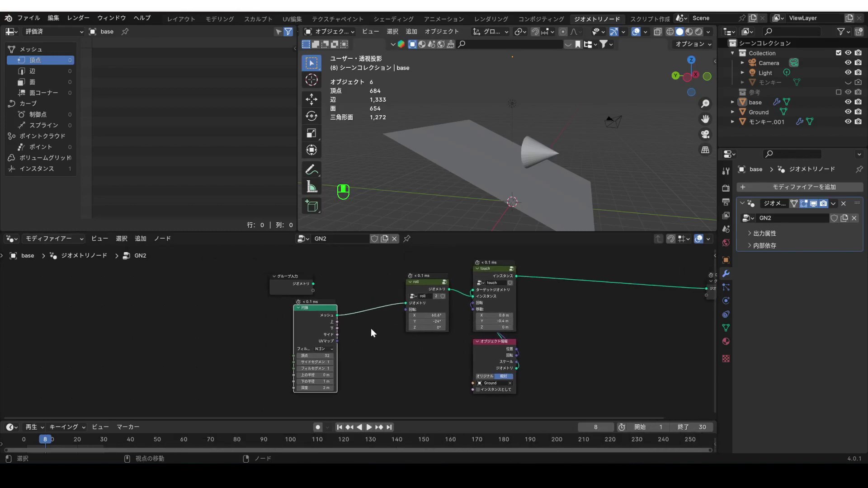
Add a Value node and place it below the Group Input node
{"action": "key", "text": "shift+a"}
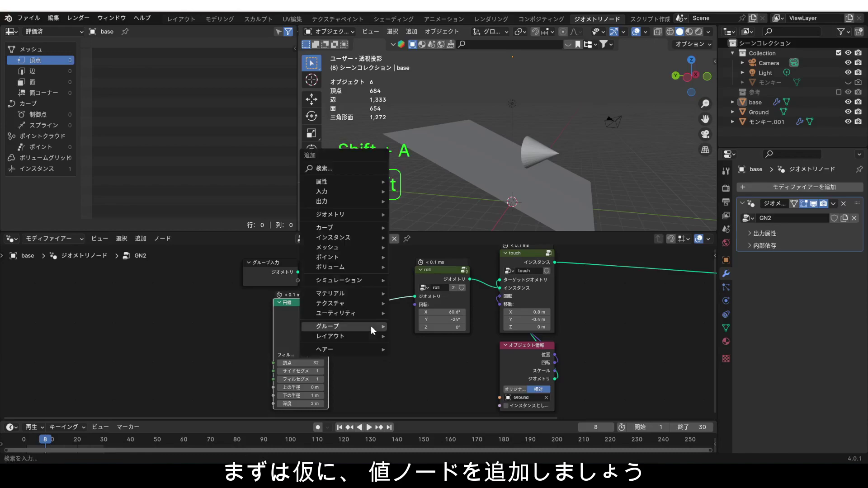
{"action": "mouse_move", "coordinate": [359, 194]}
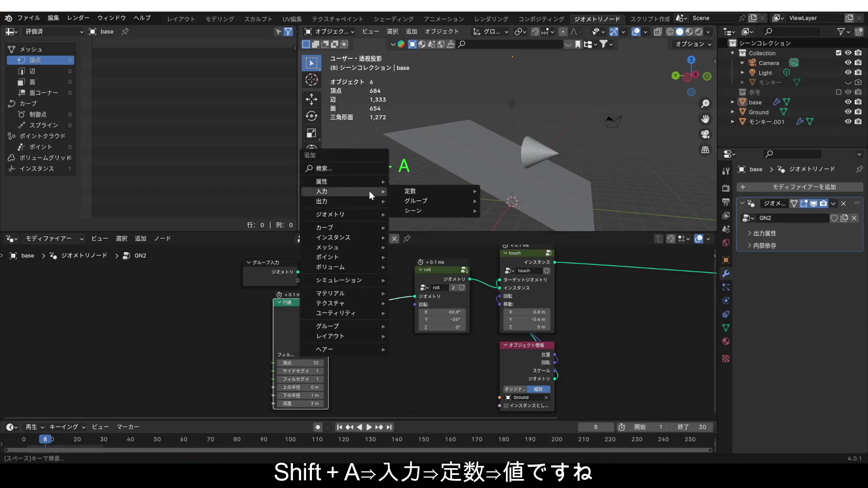
{"action": "mouse_move", "coordinate": [411, 191]}
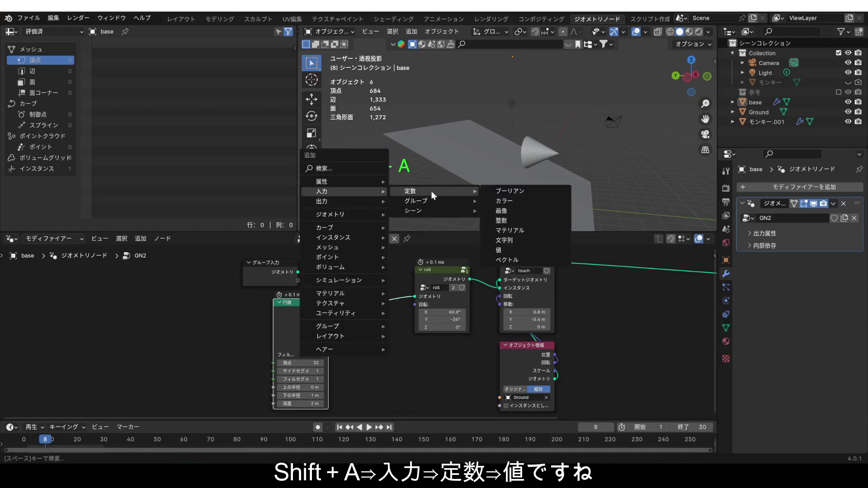
{"action": "left_click", "coordinate": [502, 250]}
{"action": "left_click", "coordinate": [291, 367]}
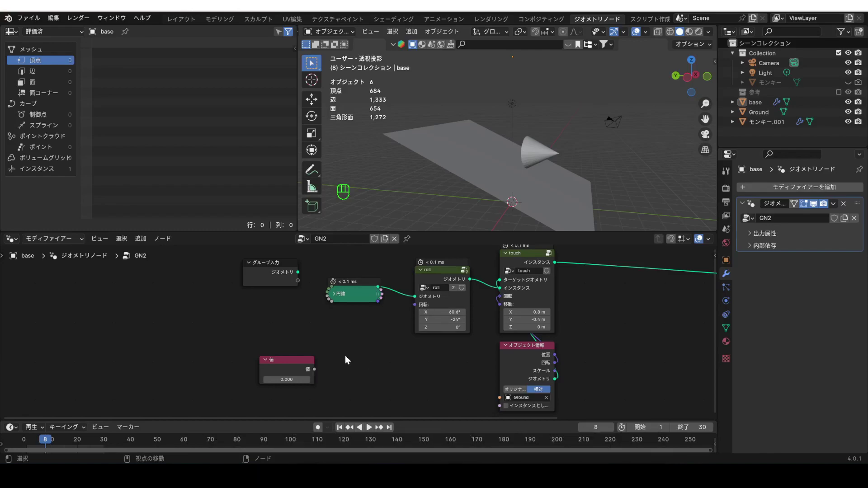
Add a Combine XYZ node, feeding the Value node into its X and its Vector into touch's Translation input
{"action": "key", "text": "shift+a"}
{"action": "mouse_move", "coordinate": [350, 416]}
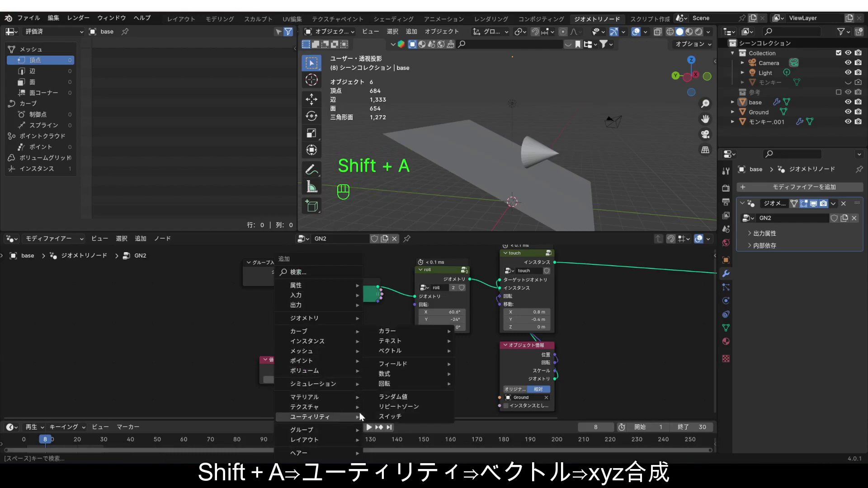
{"action": "mouse_move", "coordinate": [406, 351]}
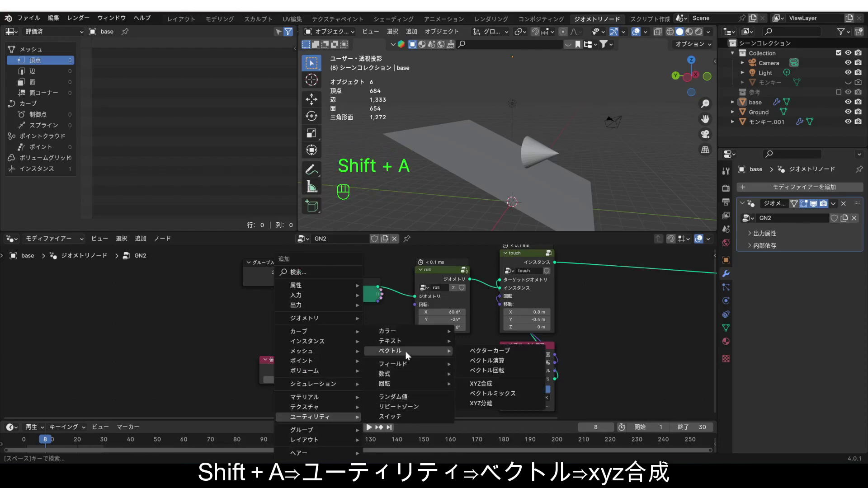
{"action": "left_click", "coordinate": [489, 384]}
{"action": "left_click", "coordinate": [313, 368]}
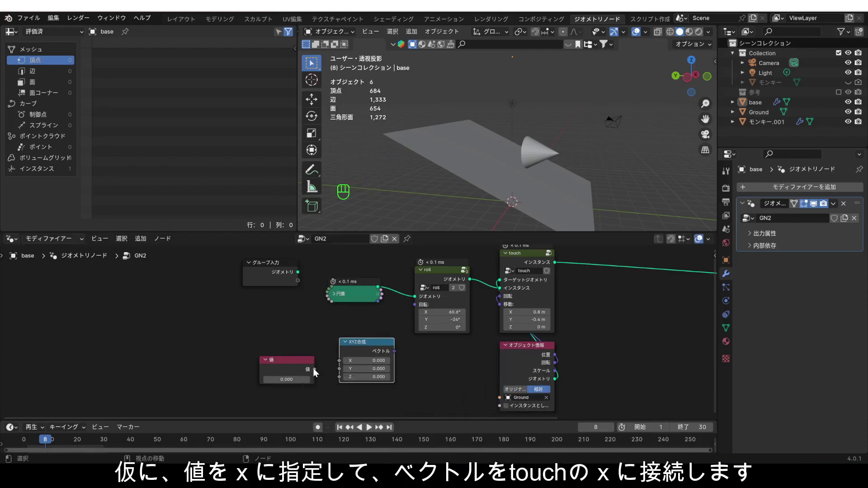
{"action": "left_click_drag", "start_coordinate": [313, 368], "coordinate": [339, 360]}
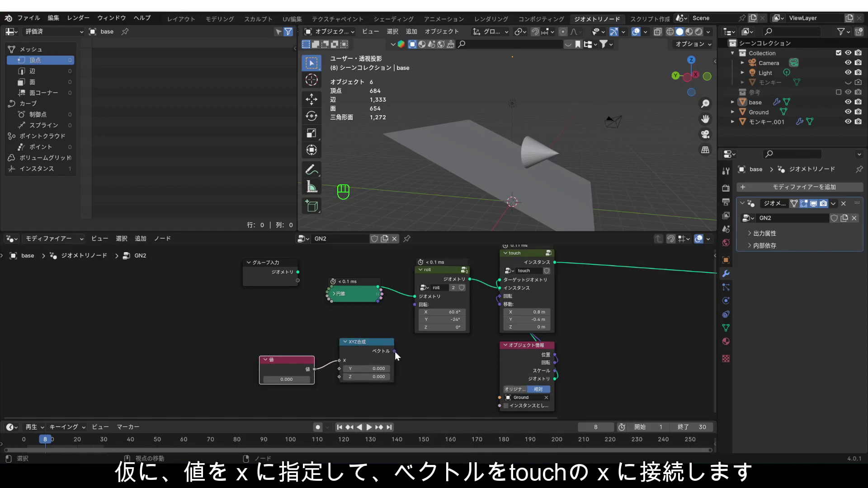
{"action": "left_click_drag", "start_coordinate": [395, 351], "coordinate": [498, 305]}
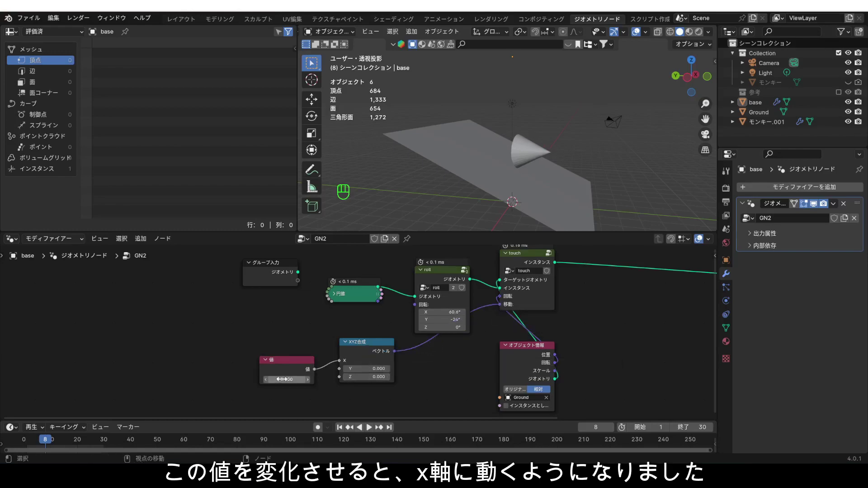
Set the Value node to -1.6 and roll's rotation to X 0° and Y -1°
{"action": "left_click_drag", "start_coordinate": [279, 382], "coordinate": [231, 381]}
{"action": "left_click_drag", "start_coordinate": [434, 312], "coordinate": [448, 320]}
{"action": "type", "text": "0"}
{"action": "key", "text": "Return"}
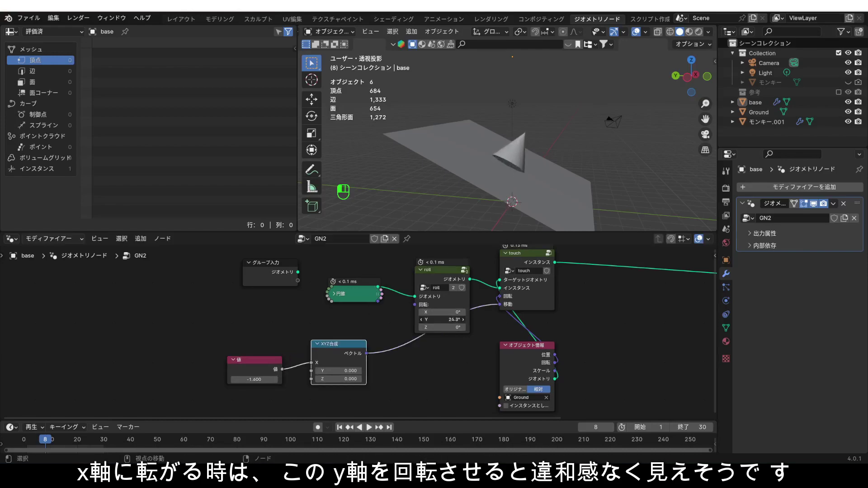
{"action": "mouse_move", "coordinate": [443, 319]}
{"action": "left_mouse_down"}
{"action": "mouse_move", "coordinate": [462, 319]}
{"action": "mouse_move", "coordinate": [434, 319]}
{"action": "left_mouse_up"}
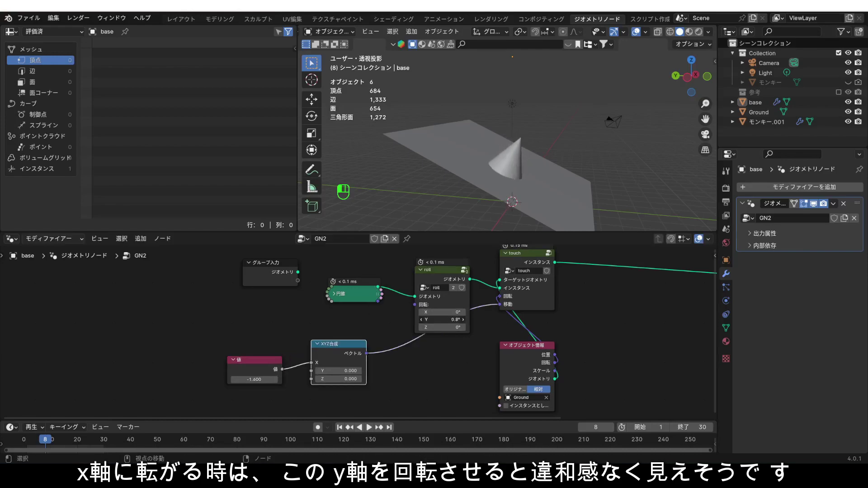
Duplicate the Combine XYZ node and place the copy directly below the original
{"action": "middle_click_drag", "start_coordinate": [286, 367], "coordinate": [295, 329]}
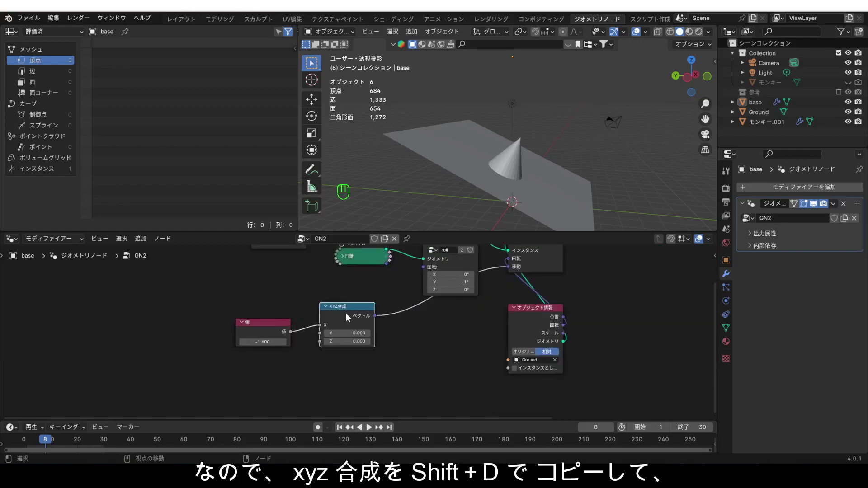
{"action": "key", "text": "shift+d"}
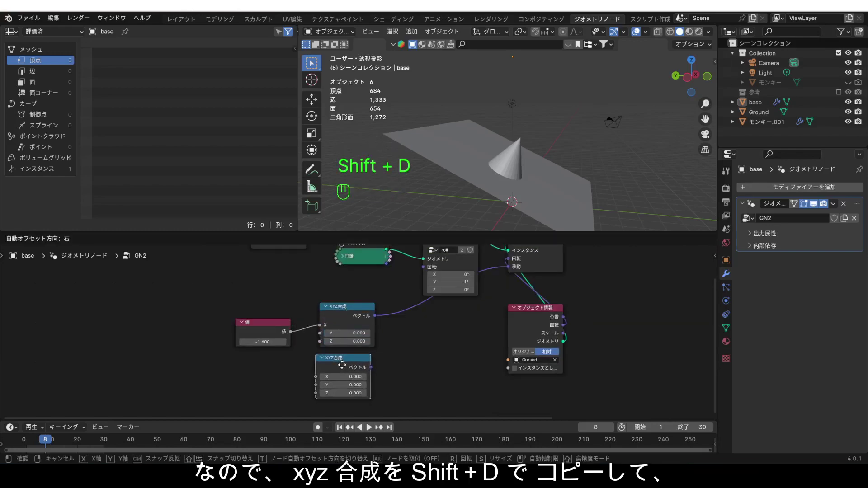
{"action": "left_click", "coordinate": [345, 366]}
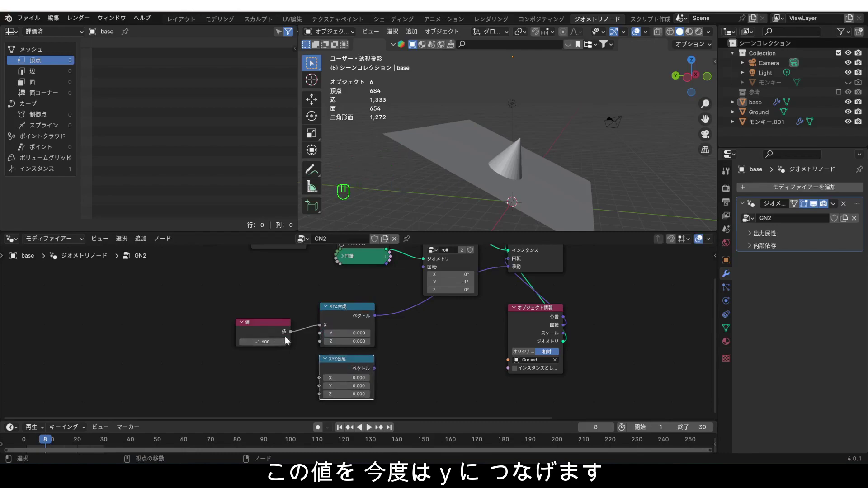
Connect the Value node to the copied Combine XYZ's Y and its Vector to roll's Rotation, then set the value to -1.1
{"action": "left_click_drag", "start_coordinate": [291, 332], "coordinate": [320, 387]}
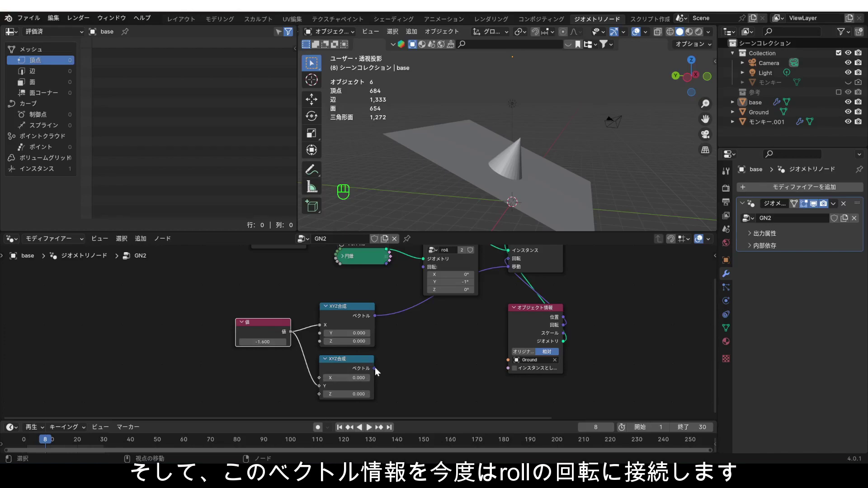
{"action": "left_click_drag", "start_coordinate": [374, 368], "coordinate": [423, 268]}
{"action": "middle_click_drag", "start_coordinate": [564, 192], "coordinate": [479, 174]}
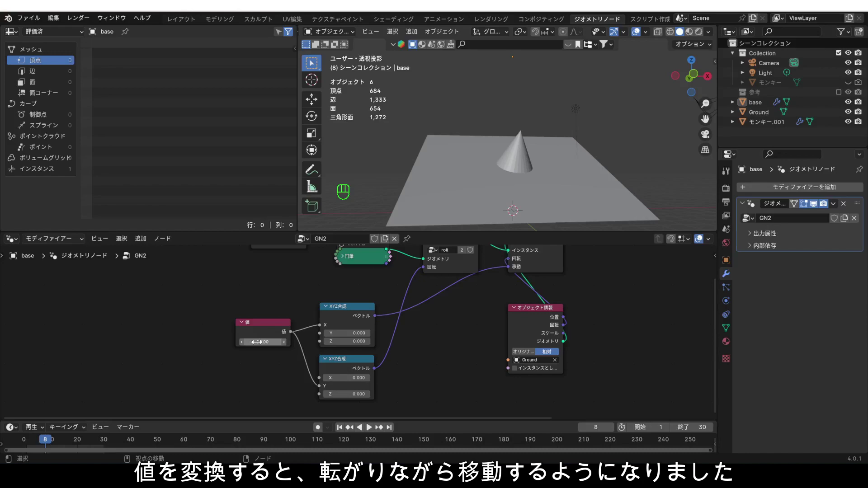
{"action": "mouse_move", "coordinate": [262, 342]}
{"action": "left_mouse_down"}
{"action": "mouse_move", "coordinate": [329, 342]}
{"action": "mouse_move", "coordinate": [217, 343]}
{"action": "mouse_move", "coordinate": [316, 342]}
{"action": "mouse_move", "coordinate": [256, 342]}
{"action": "left_mouse_up"}
Duplicate the Value node, connect the copy to Y of the upper Combine XYZ, and vary its value to test the movement
{"action": "middle_click_drag", "start_coordinate": [268, 365], "coordinate": [279, 332]}
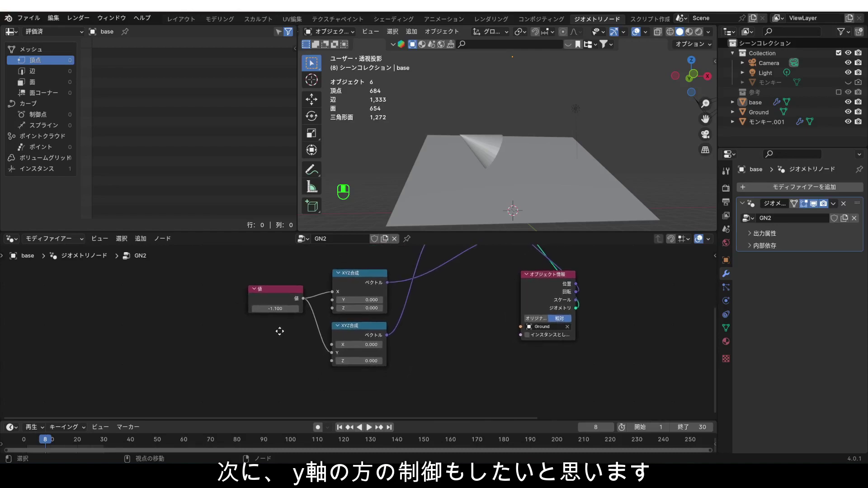
{"action": "left_click", "coordinate": [275, 297]}
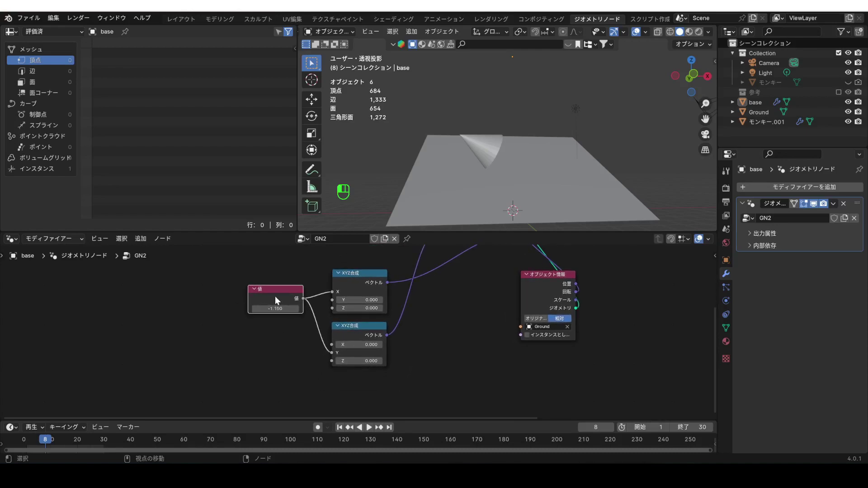
{"action": "key", "text": "shift+d"}
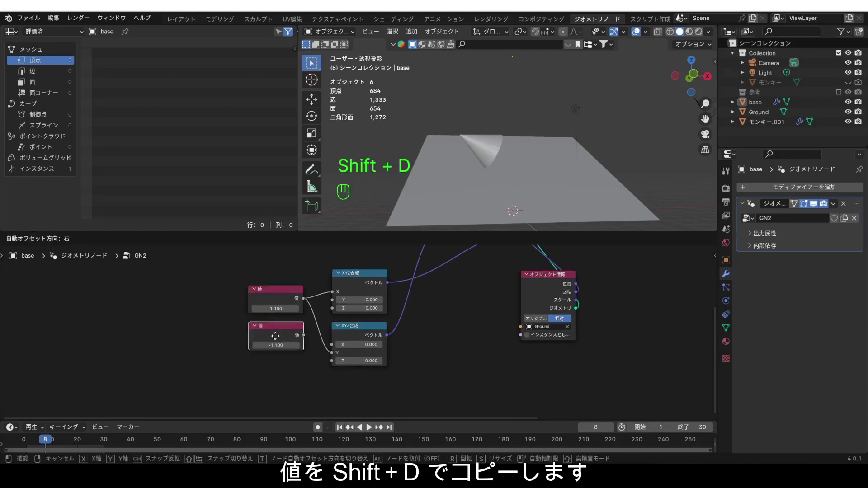
{"action": "left_click", "coordinate": [265, 348]}
{"action": "middle_click_drag", "start_coordinate": [284, 316], "coordinate": [265, 360]}
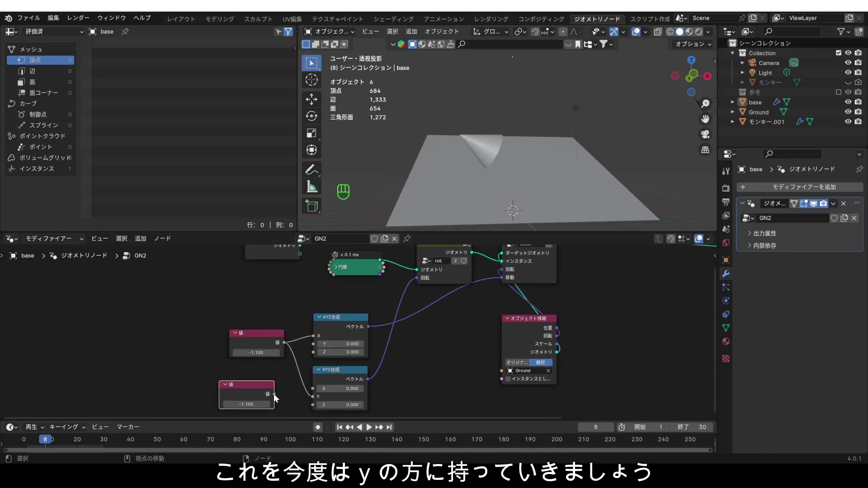
{"action": "left_click_drag", "start_coordinate": [274, 395], "coordinate": [310, 347]}
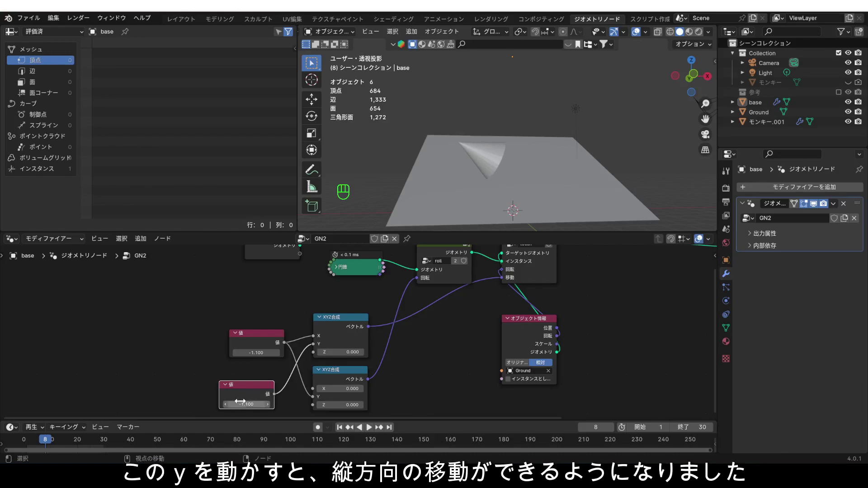
{"action": "mouse_move", "coordinate": [247, 405]}
{"action": "left_mouse_down"}
{"action": "mouse_move", "coordinate": [266, 405]}
{"action": "mouse_move", "coordinate": [233, 404]}
{"action": "mouse_move", "coordinate": [265, 405]}
{"action": "mouse_move", "coordinate": [245, 405]}
{"action": "left_mouse_up"}
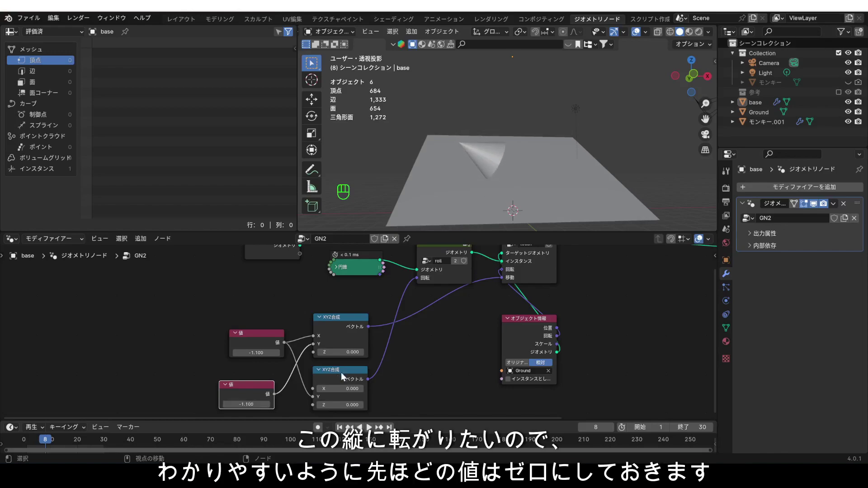
Set the upper Value node to 0 and test the lower Combine XYZ's X up to 4.4
{"action": "mouse_move", "coordinate": [330, 390]}
{"action": "left_mouse_down"}
{"action": "mouse_move", "coordinate": [342, 390]}
{"action": "mouse_move", "coordinate": [332, 390]}
{"action": "left_mouse_up"}
{"action": "left_click", "coordinate": [263, 353]}
{"action": "type", "text": "0"}
{"action": "key", "text": "Return"}
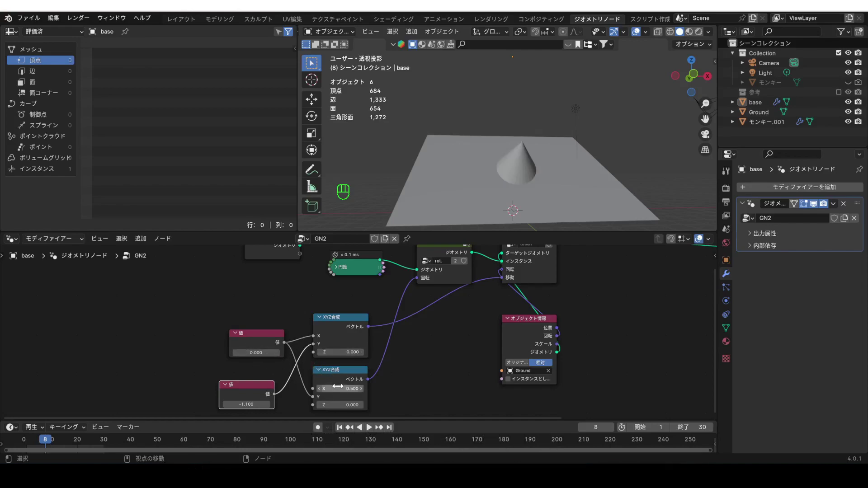
{"action": "mouse_move", "coordinate": [333, 389]}
{"action": "left_mouse_down"}
{"action": "mouse_move", "coordinate": [403, 389]}
{"action": "mouse_move", "coordinate": [319, 389]}
{"action": "mouse_move", "coordinate": [338, 387]}
{"action": "left_mouse_up"}
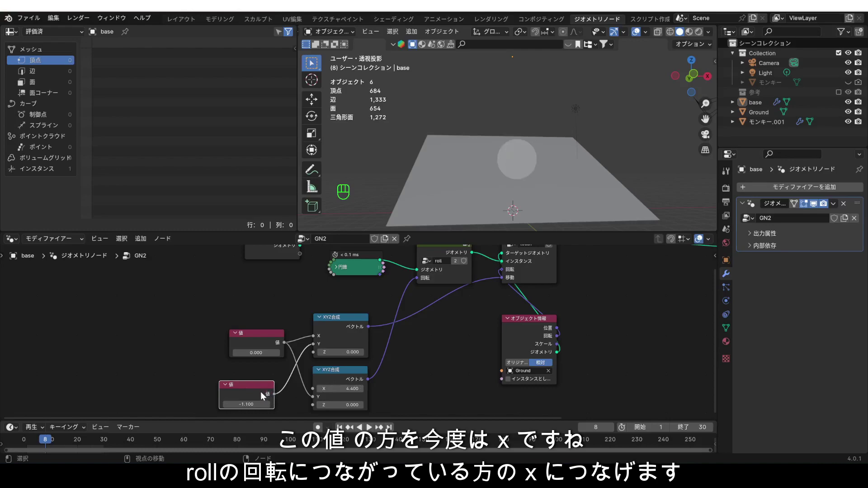
Connect the lower Value node to the lower Combine XYZ's X, then set it to 0 and move it away from the Combine XYZ nodes
{"action": "left_click_drag", "start_coordinate": [275, 394], "coordinate": [303, 387]}
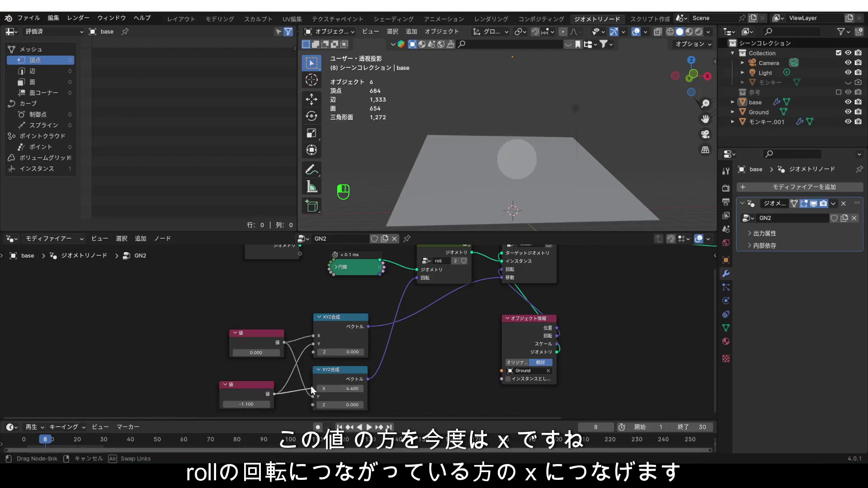
{"action": "left_click_drag", "start_coordinate": [311, 388], "coordinate": [312, 389]}
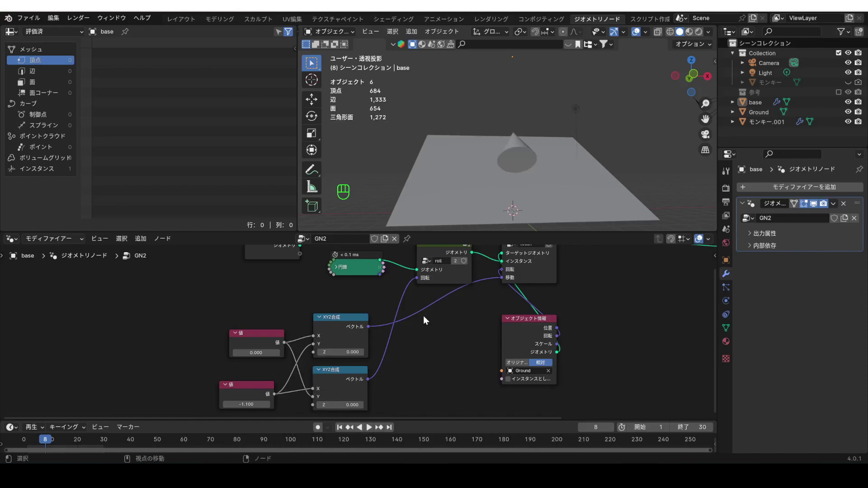
{"action": "scroll", "coordinate": [445, 177], "scroll_direction": "down", "scroll_amount": 2}
{"action": "middle_click_drag", "start_coordinate": [446, 176], "coordinate": [492, 154]}
{"action": "scroll", "coordinate": [486, 165], "scroll_direction": "up", "scroll_amount": 1}
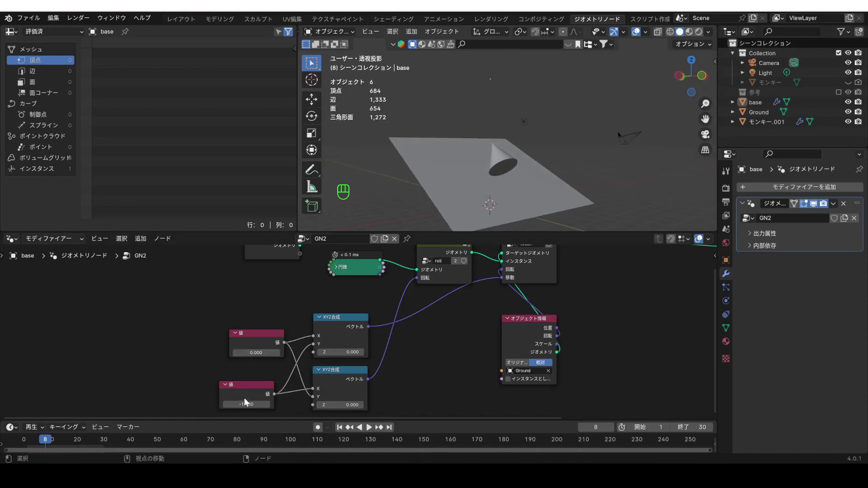
{"action": "left_click_drag", "start_coordinate": [244, 402], "coordinate": [192, 394]}
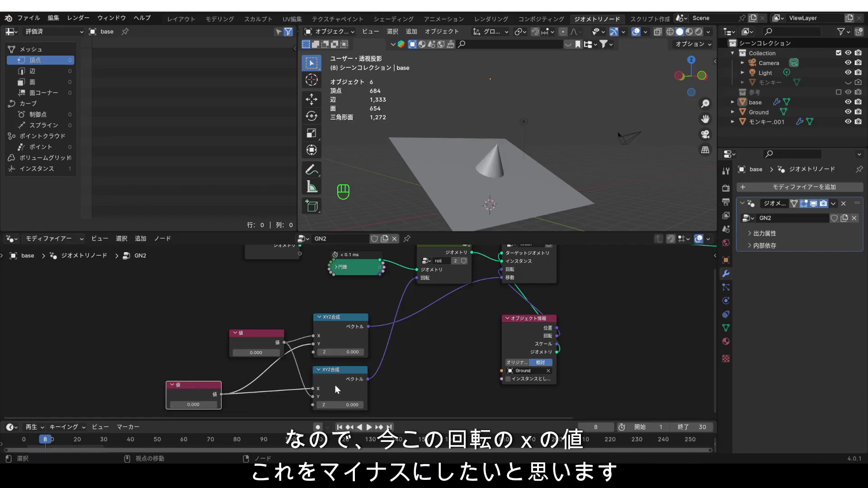
Insert a Math node on the link from the lower Value to the lower Combine XYZ's X, and align the two Value nodes vertically
{"action": "middle_click_drag", "start_coordinate": [332, 354], "coordinate": [438, 299]}
{"action": "scroll", "coordinate": [376, 329], "scroll_direction": "up", "scroll_amount": 4}
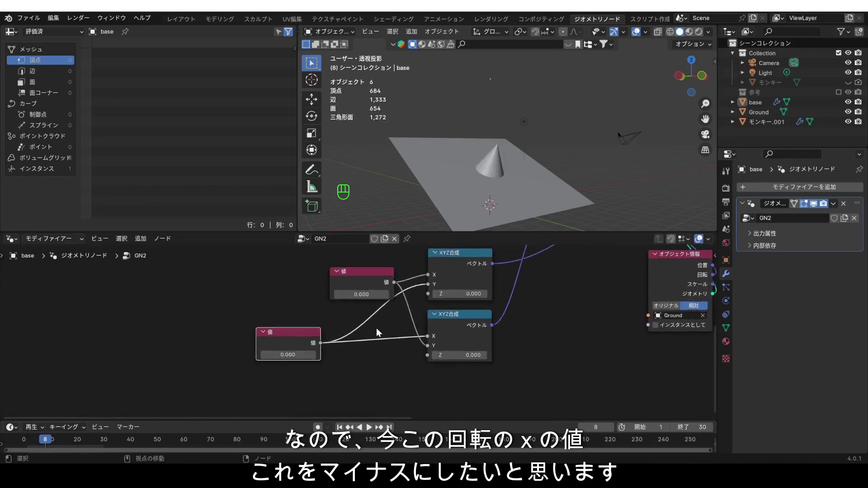
{"action": "left_click", "coordinate": [369, 376]}
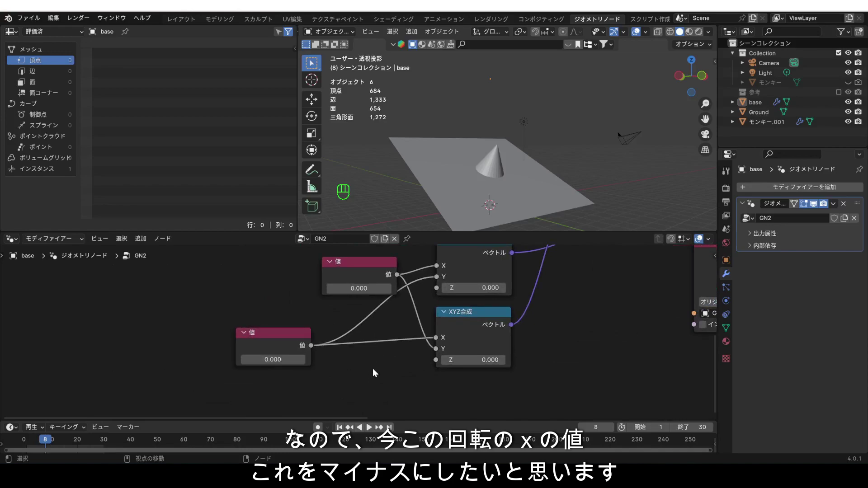
{"action": "key", "text": "shift+a"}
{"action": "mouse_move", "coordinate": [372, 367]}
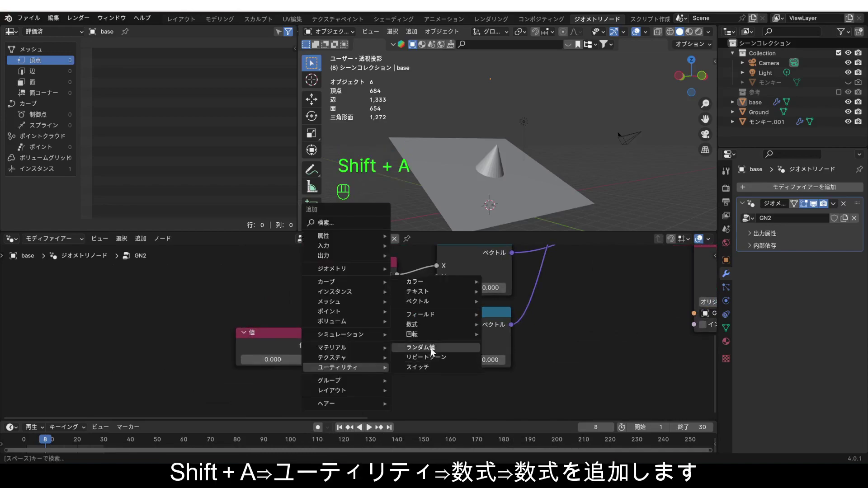
{"action": "mouse_move", "coordinate": [421, 325]}
{"action": "left_click", "coordinate": [516, 383]}
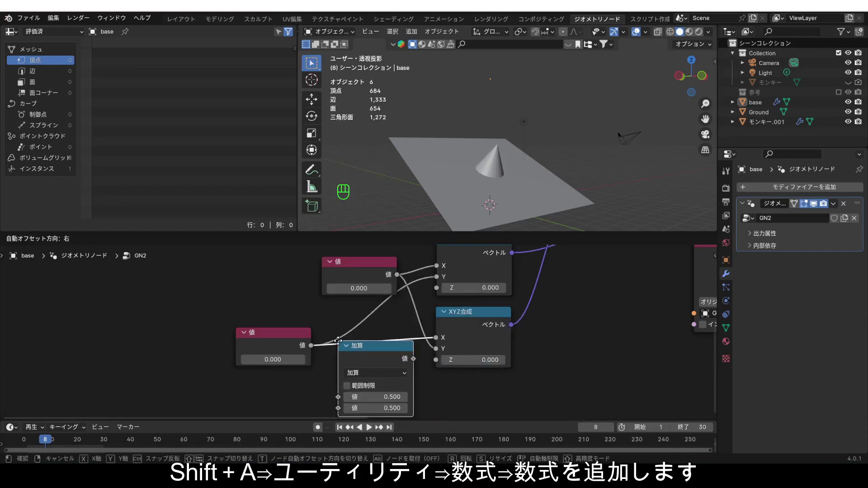
{"action": "left_click", "coordinate": [355, 343]}
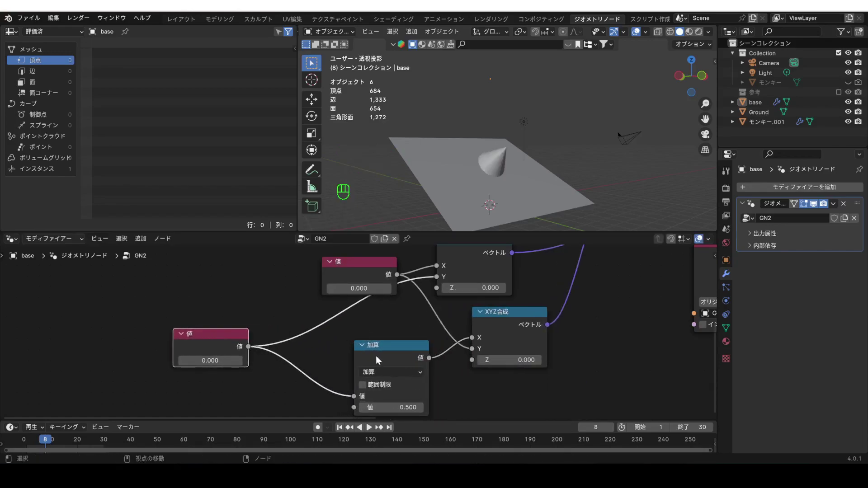
{"action": "left_click_drag", "start_coordinate": [362, 262], "coordinate": [212, 265]}
Set the Math node to Multiply by -1 and test the lower Value node at 1.6
{"action": "left_click", "coordinate": [362, 371]}
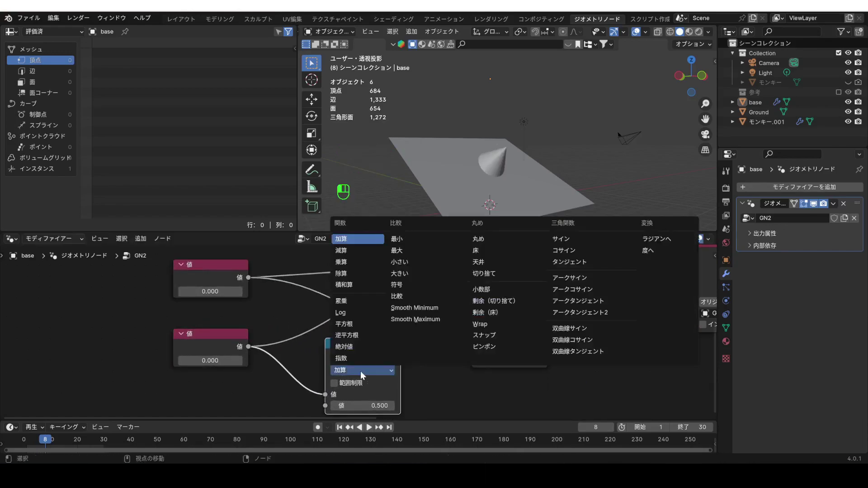
{"action": "left_click", "coordinate": [355, 262]}
{"action": "left_click", "coordinate": [357, 405]}
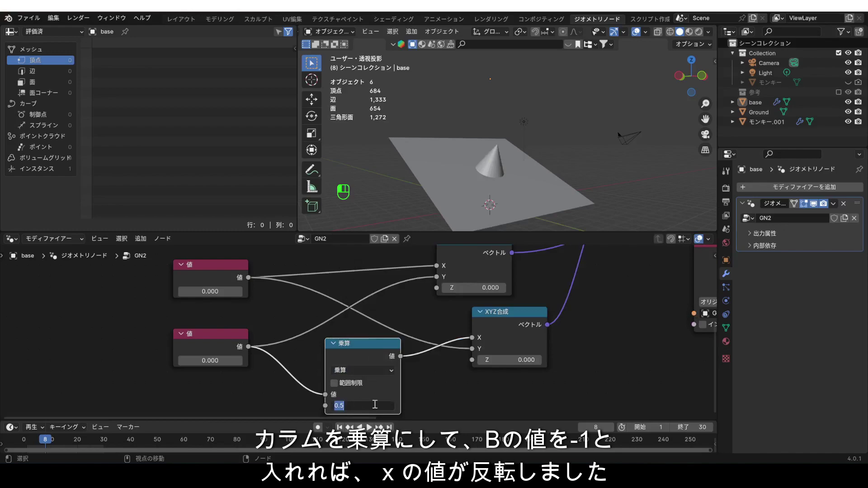
{"action": "key", "text": "Return"}
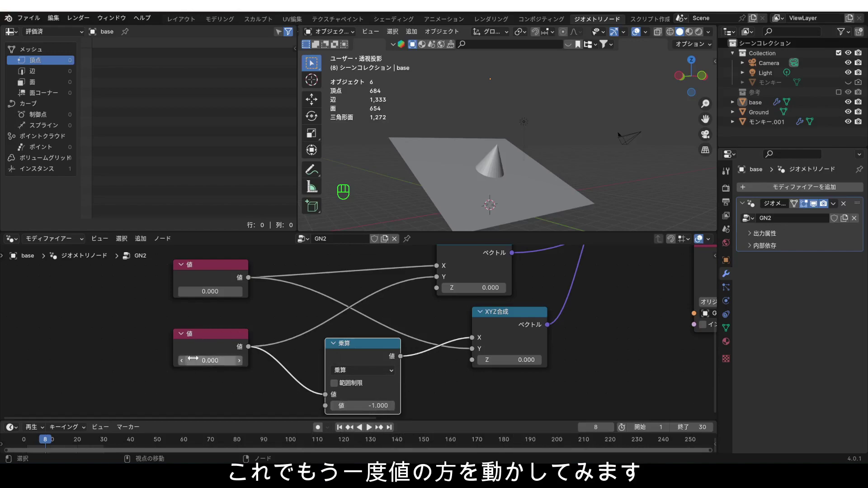
{"action": "mouse_move", "coordinate": [193, 359]}
{"action": "left_mouse_down"}
{"action": "mouse_move", "coordinate": [165, 358]}
{"action": "mouse_move", "coordinate": [233, 358]}
{"action": "mouse_move", "coordinate": [163, 359]}
{"action": "mouse_move", "coordinate": [205, 359]}
{"action": "mouse_move", "coordinate": [193, 358]}
{"action": "left_mouse_up"}
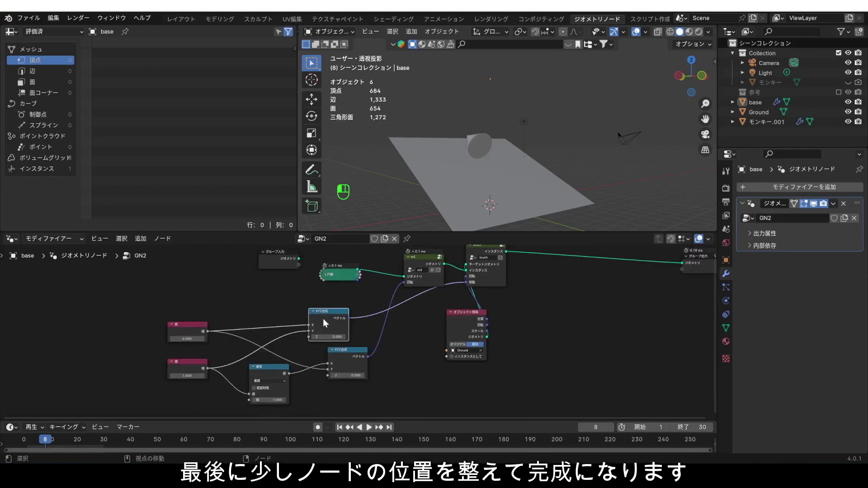
Stack the Combine XYZ and Multiply nodes under roll, and place Group Input between the two Value nodes beside them
{"action": "left_click_drag", "start_coordinate": [323, 318], "coordinate": [402, 307]}
{"action": "left_click_drag", "start_coordinate": [348, 353], "coordinate": [405, 347]}
{"action": "left_click_drag", "start_coordinate": [193, 331], "coordinate": [324, 318]}
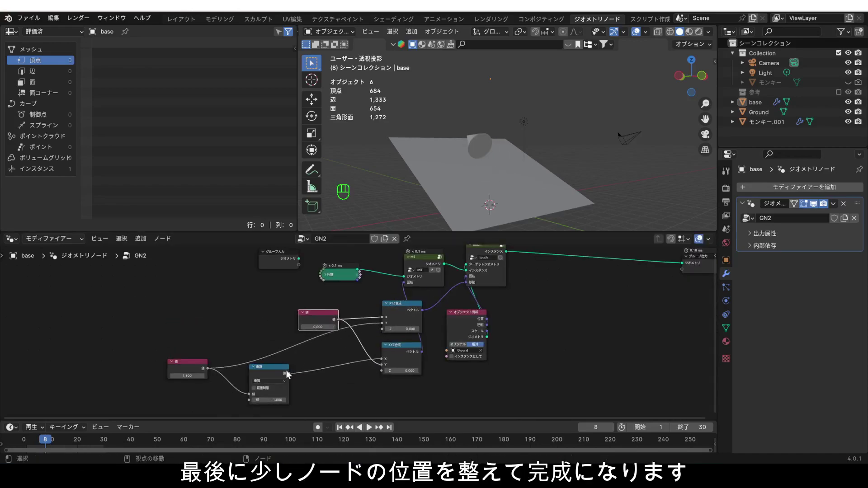
{"action": "left_click_drag", "start_coordinate": [248, 373], "coordinate": [381, 389]}
{"action": "left_click_drag", "start_coordinate": [189, 368], "coordinate": [322, 384]}
{"action": "left_click_drag", "start_coordinate": [282, 254], "coordinate": [304, 346]}
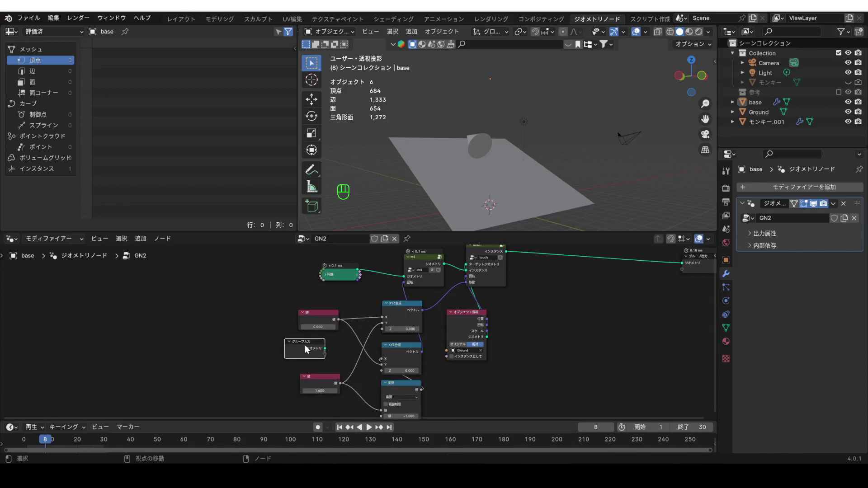
Test the upper Value at 0.2, then replace its links with a new Group Input X feeding upper Combine XYZ's X and lower Combine XYZ's Y
{"action": "scroll", "coordinate": [305, 345], "scroll_direction": "up", "scroll_amount": 3}
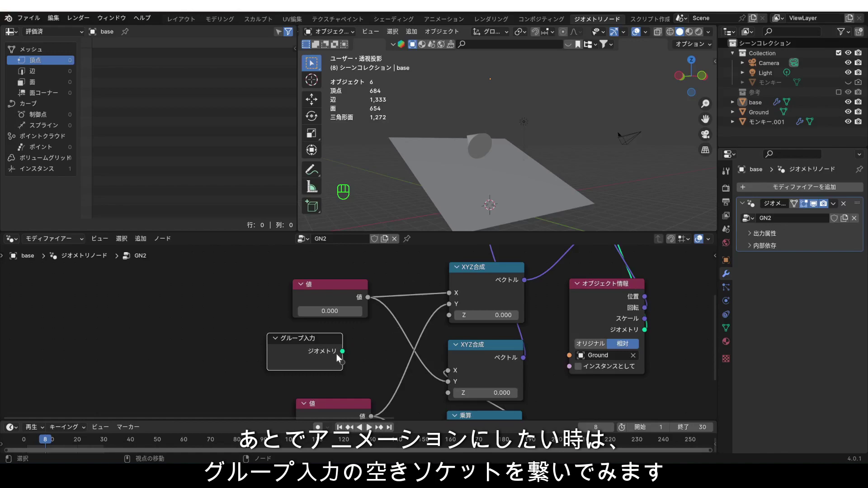
{"action": "mouse_move", "coordinate": [325, 311]}
{"action": "left_mouse_down"}
{"action": "mouse_move", "coordinate": [300, 311]}
{"action": "mouse_move", "coordinate": [344, 311]}
{"action": "mouse_move", "coordinate": [322, 311]}
{"action": "left_mouse_up"}
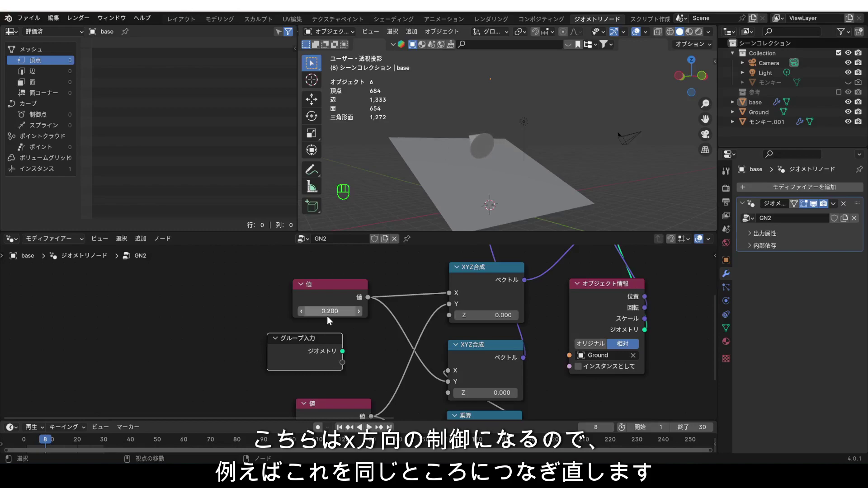
{"action": "left_click_drag", "start_coordinate": [342, 362], "coordinate": [449, 292]}
{"action": "middle_click_drag", "start_coordinate": [425, 319], "coordinate": [432, 276]}
{"action": "left_click_drag", "start_coordinate": [350, 321], "coordinate": [453, 338]}
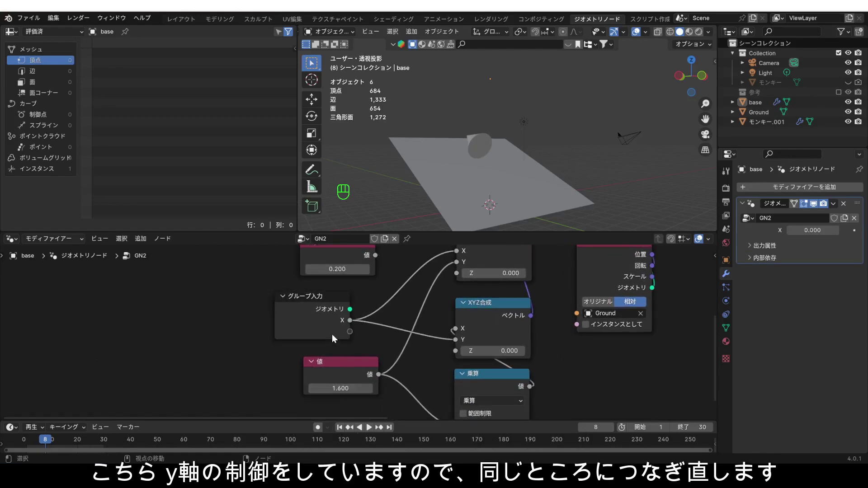
Add a Group Input Y output feeding the upper Combine XYZ's Y and the Multiply node in place of the lower Value
{"action": "left_click_drag", "start_coordinate": [349, 331], "coordinate": [452, 265]}
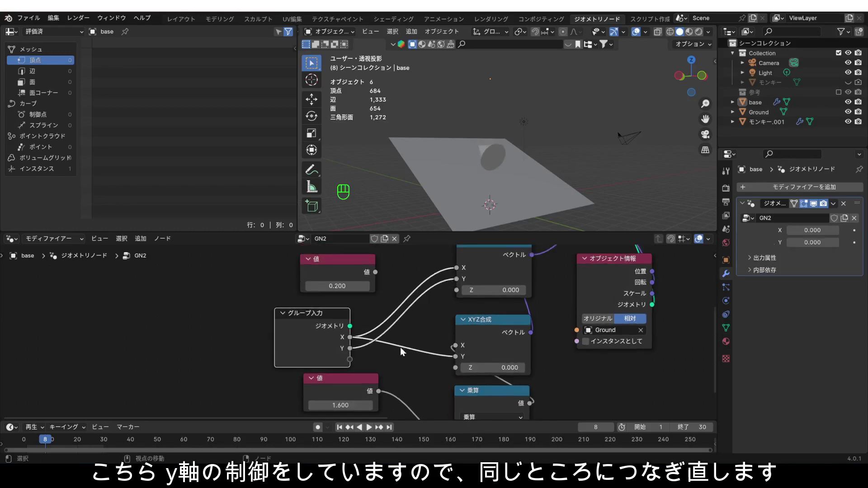
{"action": "middle_click_drag", "start_coordinate": [400, 347], "coordinate": [410, 291]}
{"action": "left_click_drag", "start_coordinate": [359, 289], "coordinate": [398, 319]}
{"action": "left_click_drag", "start_coordinate": [443, 371], "coordinate": [460, 382]}
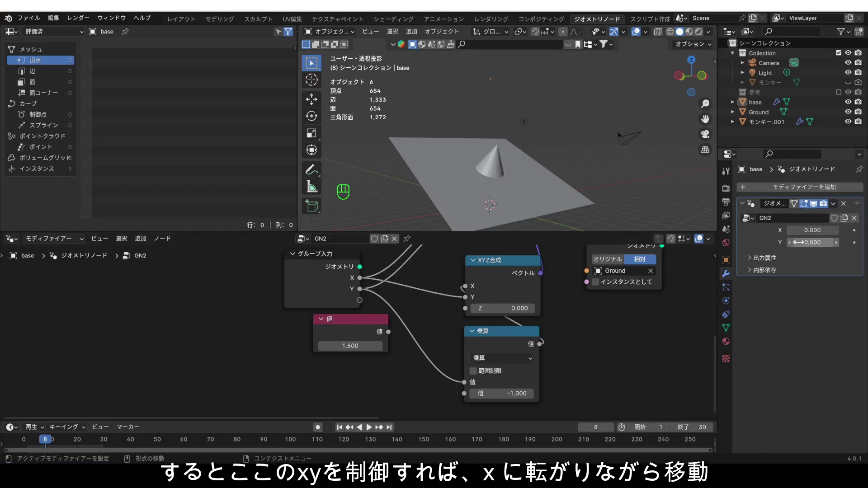
Test the cone's rolling by varying the GN2 modifier's X to -0.14 and Y to 0.09
{"action": "left_click_drag", "start_coordinate": [804, 231], "coordinate": [760, 230]}
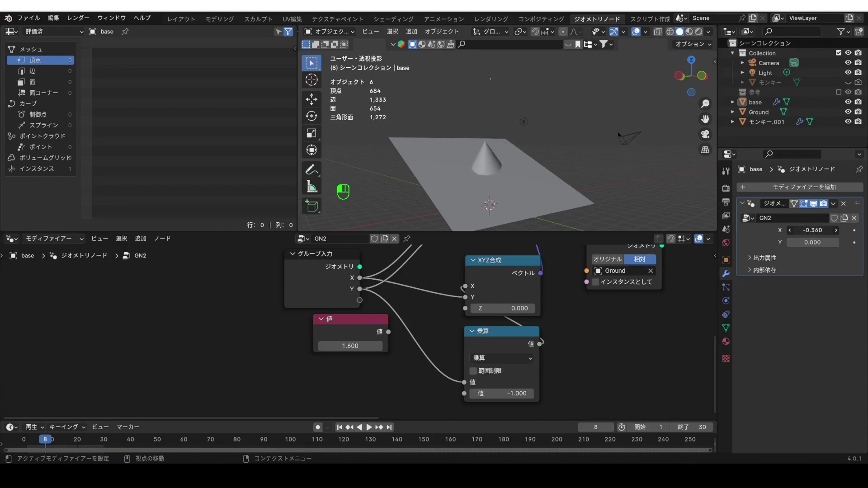
{"action": "mouse_move", "coordinate": [813, 230]}
{"action": "left_mouse_down"}
{"action": "mouse_move", "coordinate": [820, 230]}
{"action": "mouse_move", "coordinate": [815, 243]}
{"action": "mouse_move", "coordinate": [853, 242]}
{"action": "mouse_move", "coordinate": [764, 243]}
{"action": "mouse_move", "coordinate": [851, 242]}
{"action": "mouse_move", "coordinate": [786, 243]}
{"action": "mouse_move", "coordinate": [837, 243]}
{"action": "mouse_move", "coordinate": [806, 240]}
{"action": "left_mouse_up"}
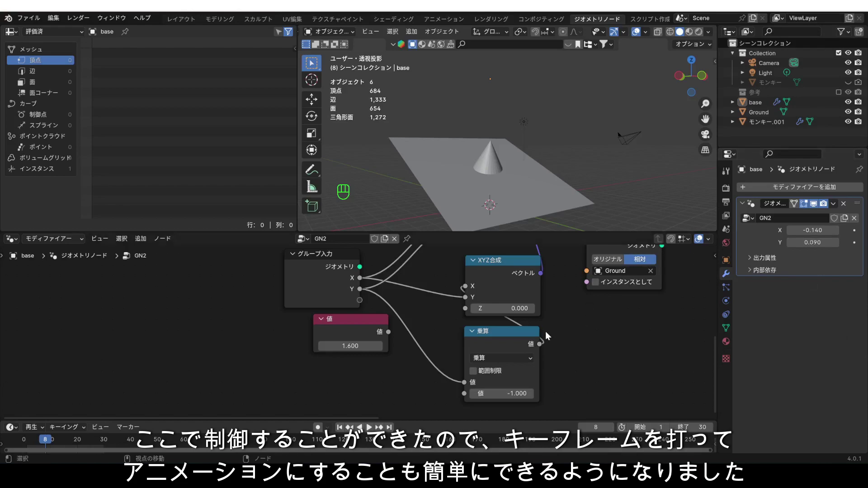
{"action": "scroll", "coordinate": [545, 331], "scroll_direction": "down", "scroll_amount": 5}
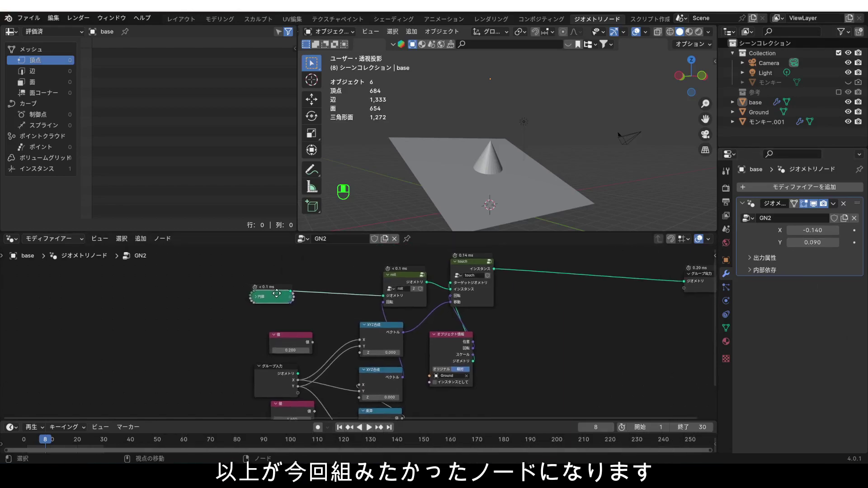
{"action": "middle_click_drag", "start_coordinate": [277, 294], "coordinate": [299, 318]}
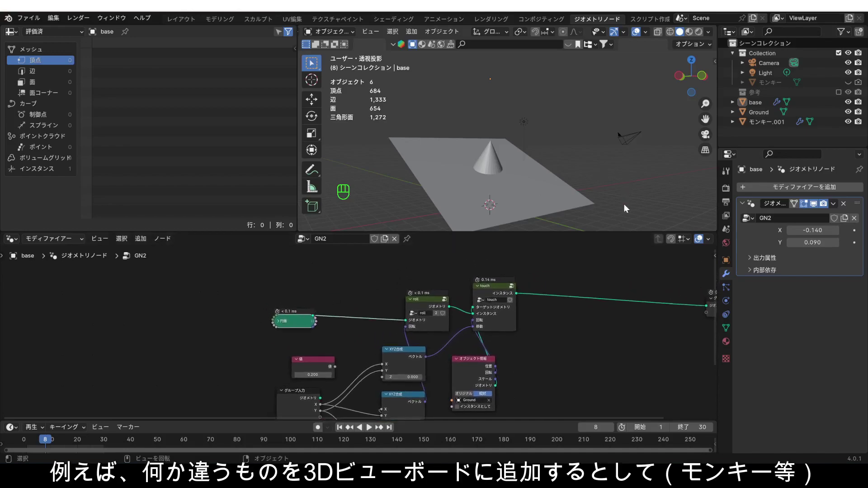
Add a monkey mesh object to the scene
{"action": "key", "text": "shift+a"}
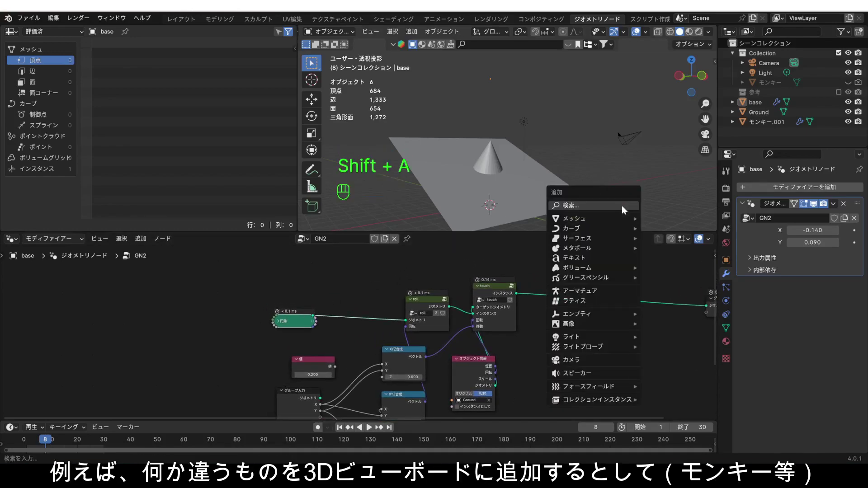
{"action": "mouse_move", "coordinate": [603, 221]}
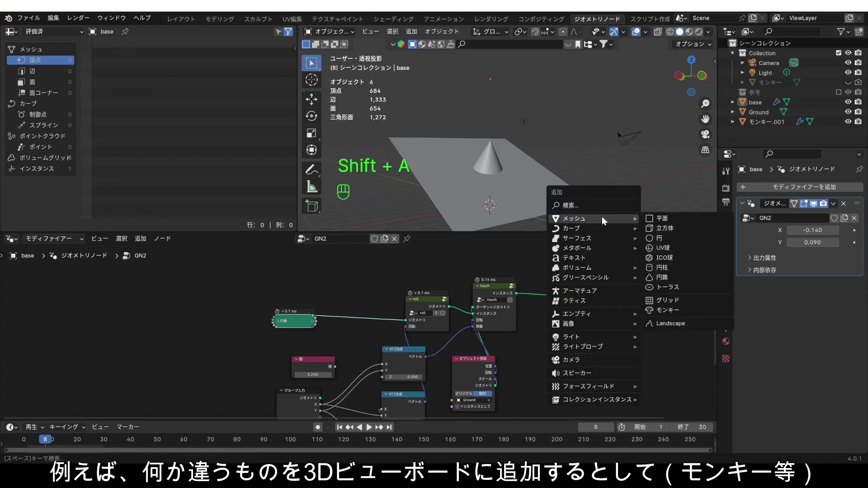
{"action": "left_click", "coordinate": [685, 311]}
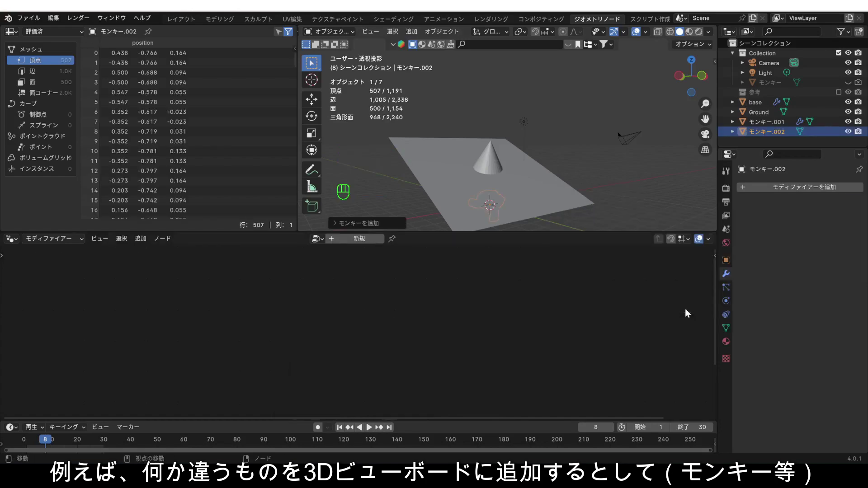
Bring モンキー.002 into base's GN2 tree as an Object Info node, placed above the Cone node
{"action": "left_click", "coordinate": [484, 161]}
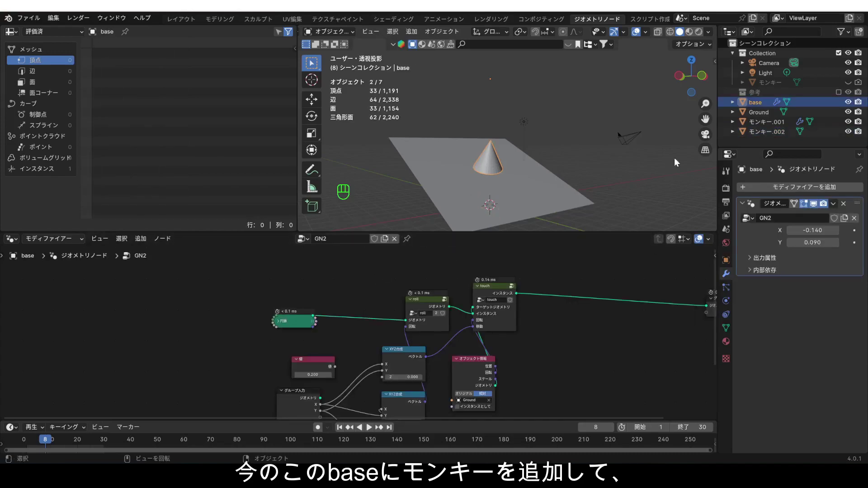
{"action": "left_click", "coordinate": [756, 132]}
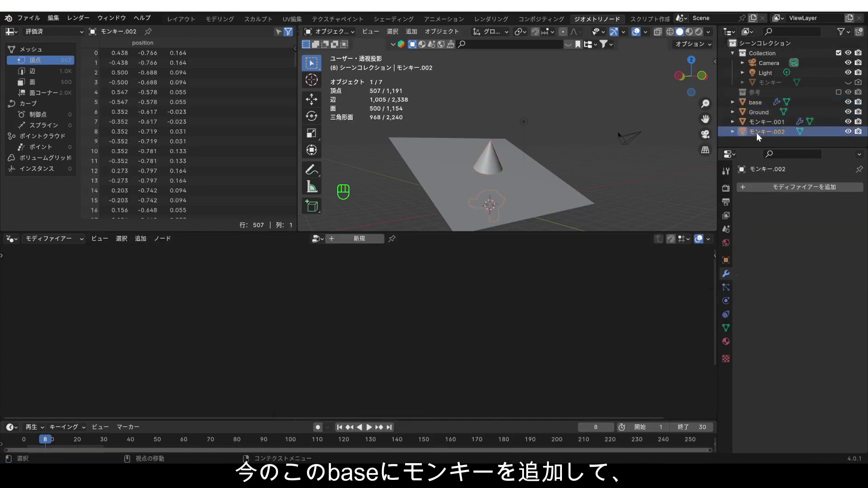
{"action": "left_click", "coordinate": [758, 104]}
{"action": "left_click_drag", "start_coordinate": [766, 132], "coordinate": [367, 243]}
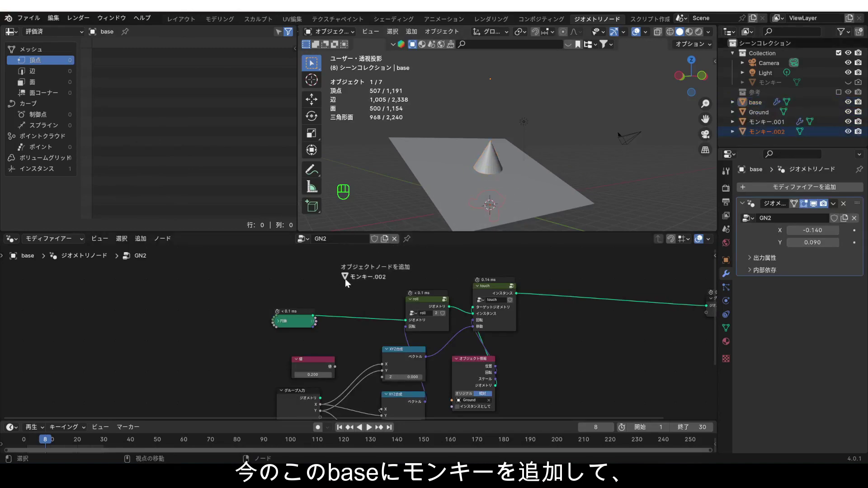
{"action": "left_click_drag", "start_coordinate": [249, 288], "coordinate": [311, 274]}
Connect the モンキー.002 Object Info's Geometry to roll's Geometry input, replacing the Cone
{"action": "scroll", "coordinate": [302, 289], "scroll_direction": "up", "scroll_amount": 1}
{"action": "scroll", "coordinate": [299, 301], "scroll_direction": "up", "scroll_amount": 1}
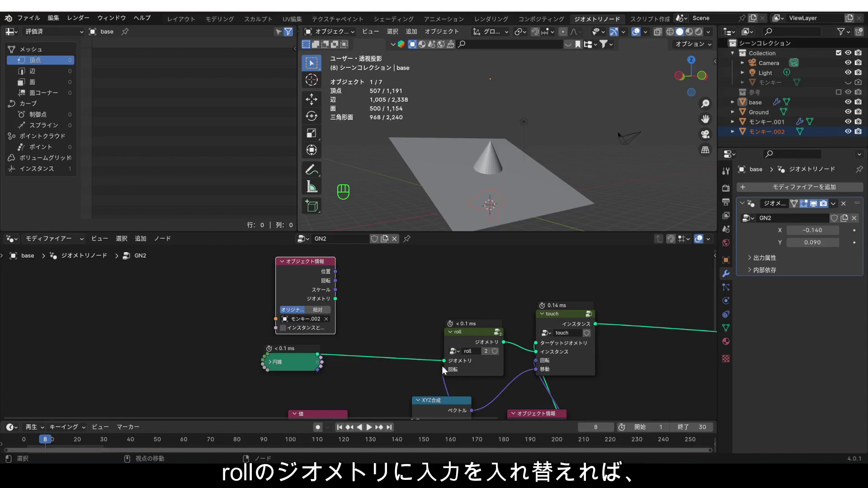
{"action": "left_click_drag", "start_coordinate": [335, 299], "coordinate": [371, 316]}
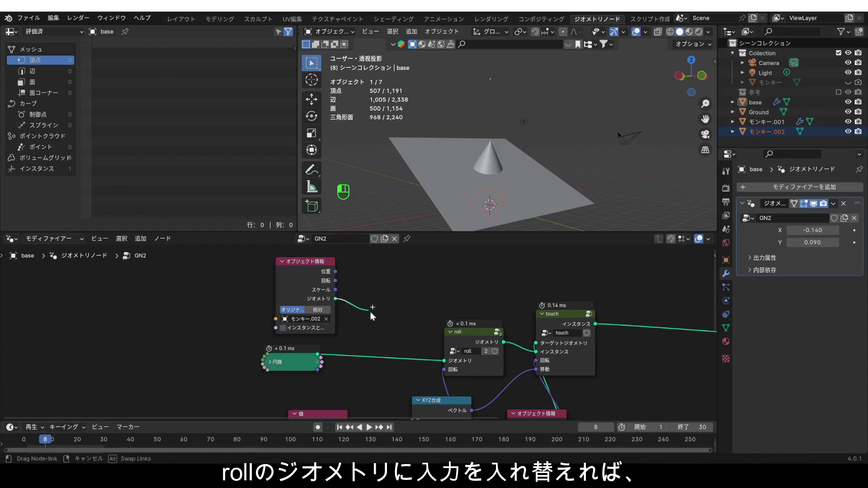
{"action": "left_click_drag", "start_coordinate": [432, 361], "coordinate": [442, 361]}
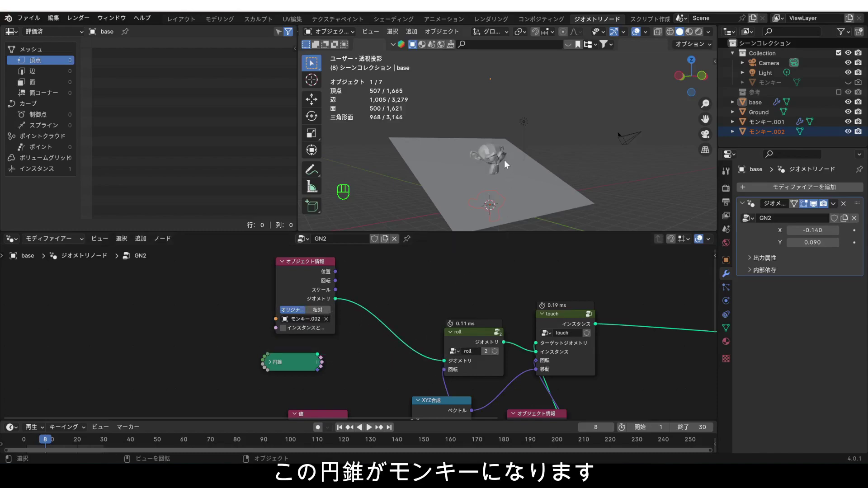
Test the monkey's rolling by varying the GN2 modifier's X to -0.91 and Y to 1.4
{"action": "scroll", "coordinate": [504, 162], "scroll_direction": "up", "scroll_amount": 3}
{"action": "middle_click_drag", "start_coordinate": [465, 167], "coordinate": [495, 172]}
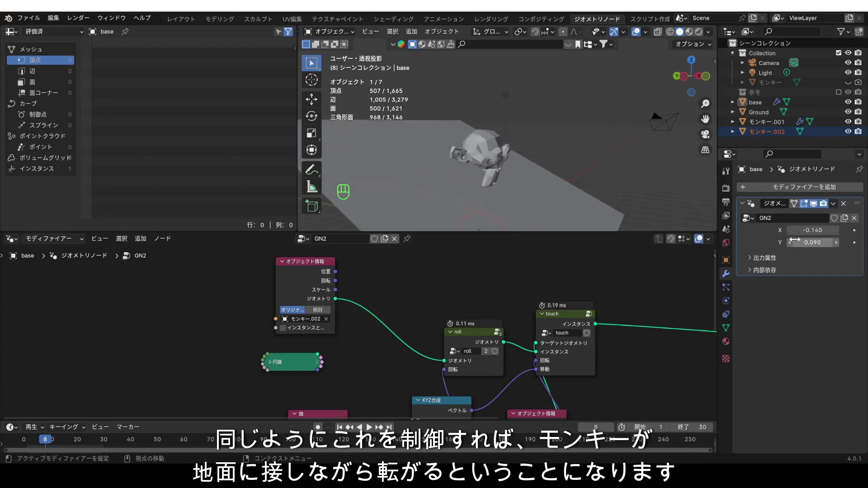
{"action": "left_click_drag", "start_coordinate": [800, 230], "coordinate": [841, 242]}
{"action": "scroll", "coordinate": [500, 133], "scroll_direction": "down", "scroll_amount": 5}
{"action": "scroll", "coordinate": [498, 154], "scroll_direction": "up", "scroll_amount": 5}
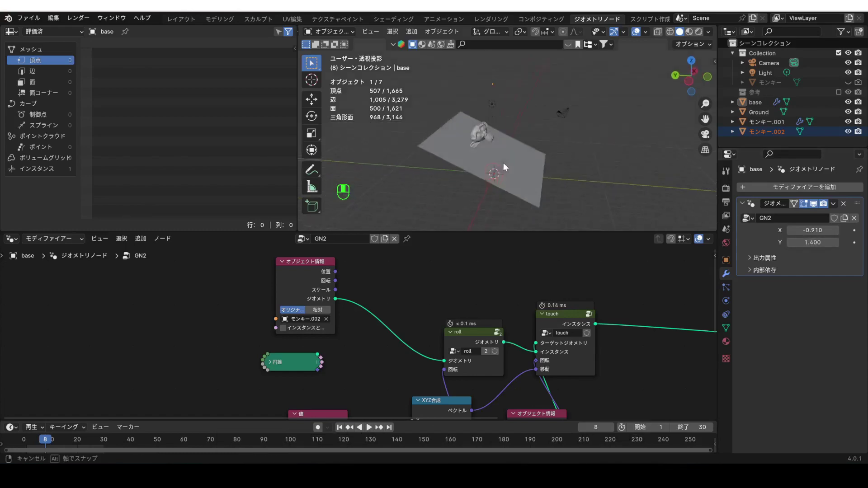
In Ground's Edit Mode, raise a vertex near the far edge along Z with proportional editing to form a hill
{"action": "left_click", "coordinate": [509, 149]}
{"action": "scroll", "coordinate": [508, 146], "scroll_direction": "down", "scroll_amount": 3}
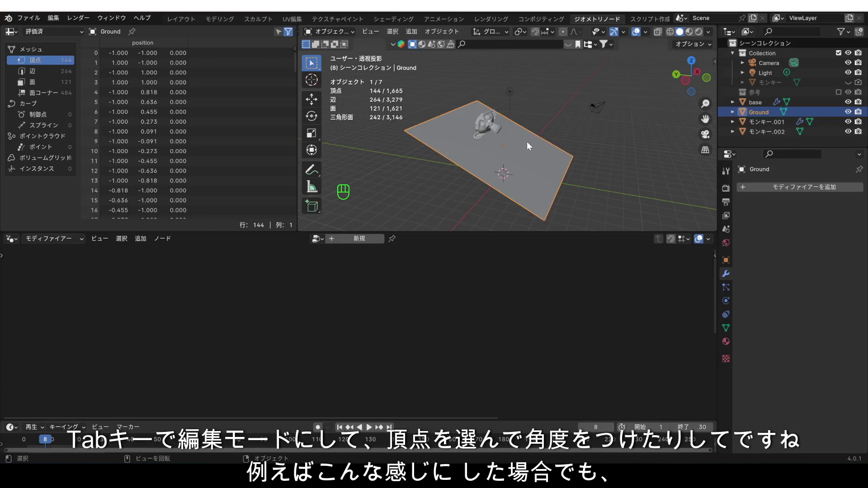
{"action": "key", "text": "Tab"}
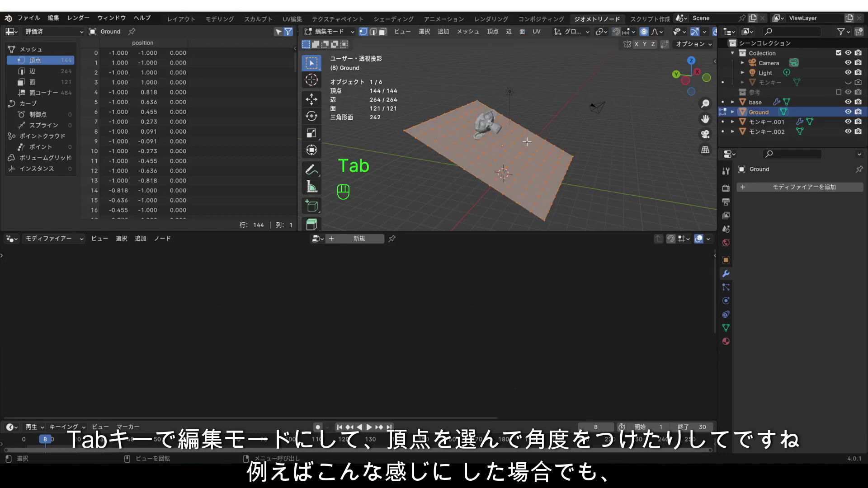
{"action": "scroll", "coordinate": [526, 141], "scroll_direction": "up", "scroll_amount": 2}
{"action": "left_click", "coordinate": [572, 132]}
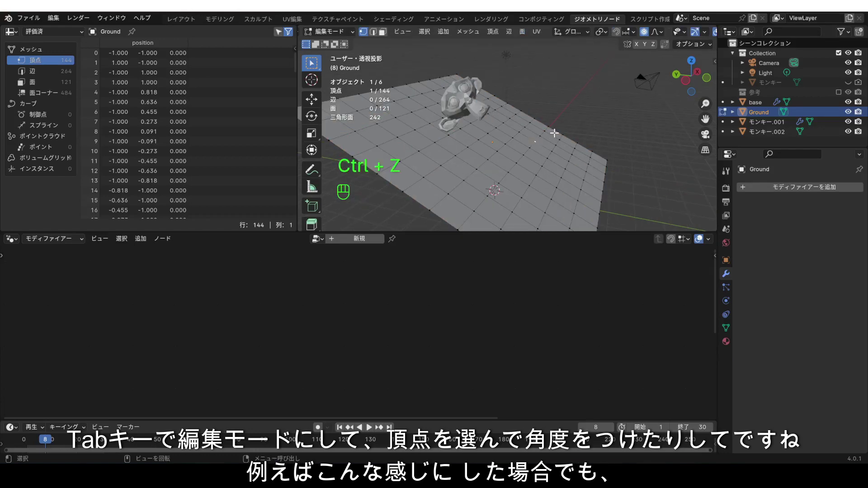
{"action": "key", "text": "g"}
{"action": "key", "text": "z"}
{"action": "left_click", "coordinate": [523, 162]}
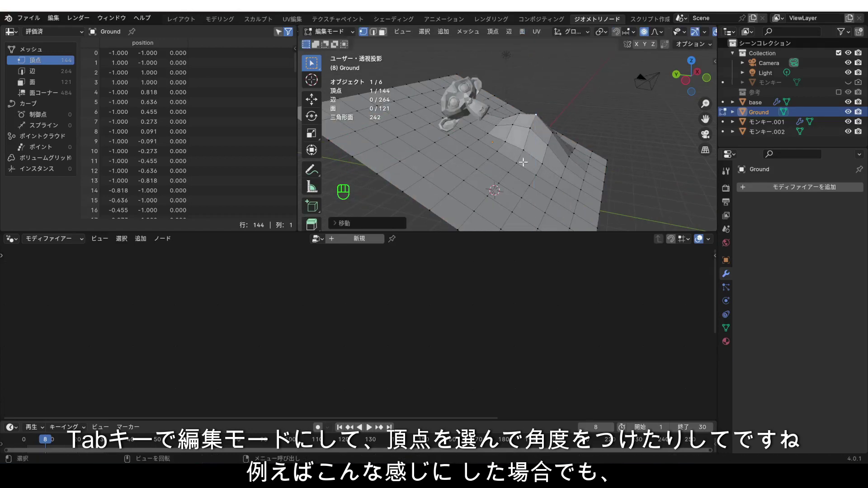
Move another Ground vertex with proportional editing to form a dip on the opposite side, then return to Object Mode
{"action": "key", "text": "g"}
{"action": "key", "text": "z"}
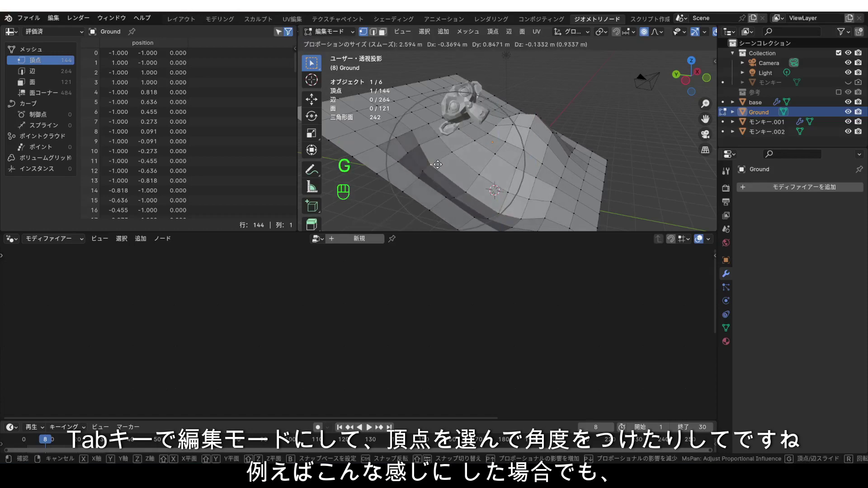
{"action": "left_click", "coordinate": [500, 137]}
{"action": "key", "text": "Tab"}
Apply smooth shading to Ground
{"action": "scroll", "coordinate": [499, 137], "scroll_direction": "down", "scroll_amount": 4}
{"action": "middle_click_drag", "start_coordinate": [493, 135], "coordinate": [462, 149]}
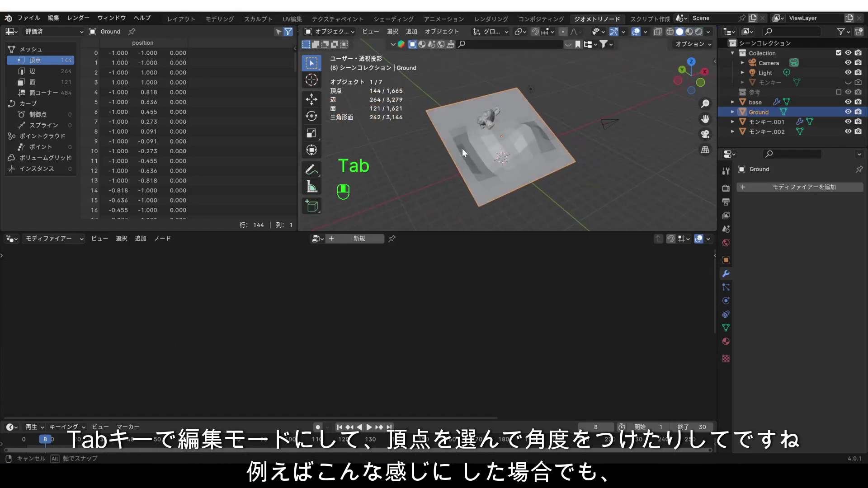
{"action": "right_click", "coordinate": [520, 146]}
{"action": "left_click", "coordinate": [495, 151]}
Select base and roll the monkey over the uneven Ground, varying the modifier's X to 3.08 and Y to -1.12
{"action": "scroll", "coordinate": [497, 145], "scroll_direction": "up", "scroll_amount": 4}
{"action": "left_click", "coordinate": [476, 96]}
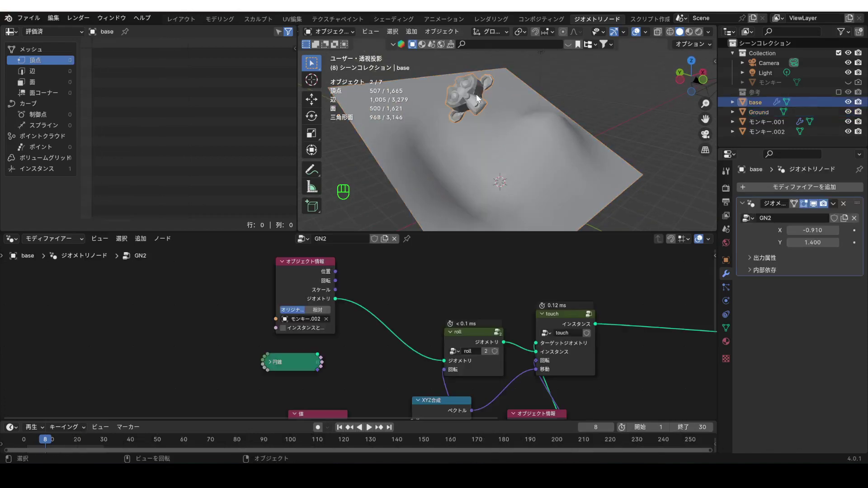
{"action": "middle_click_drag", "start_coordinate": [510, 143], "coordinate": [513, 164]}
{"action": "left_click_drag", "start_coordinate": [811, 231], "coordinate": [860, 231]}
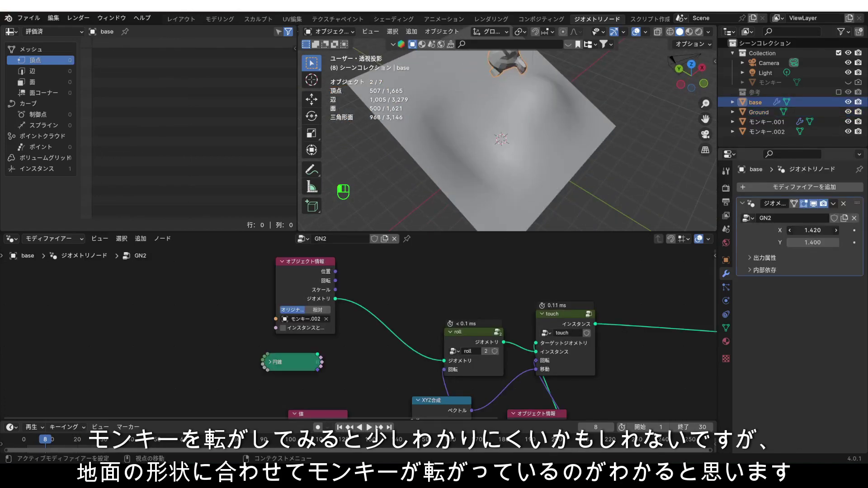
{"action": "middle_click_drag", "start_coordinate": [594, 167], "coordinate": [564, 104]}
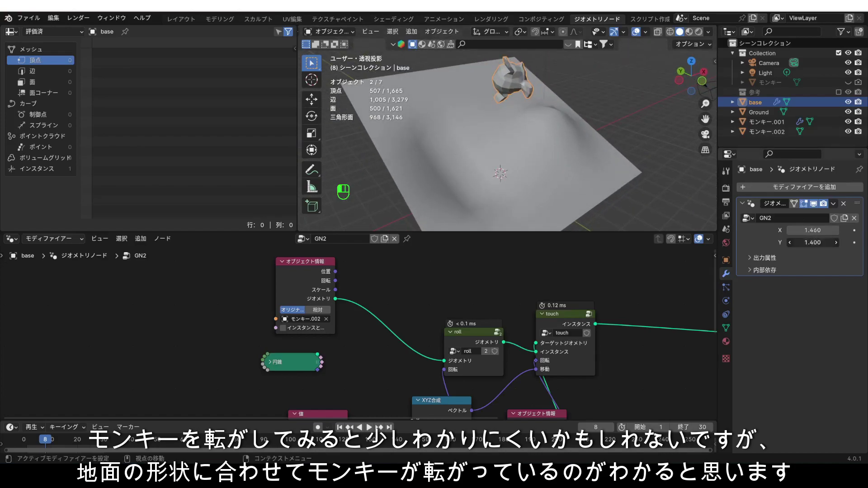
{"action": "left_click_drag", "start_coordinate": [812, 242], "coordinate": [782, 242]}
{"action": "left_click_drag", "start_coordinate": [812, 230], "coordinate": [764, 243]}
{"action": "middle_click_drag", "start_coordinate": [631, 198], "coordinate": [583, 173]}
{"action": "mouse_move", "coordinate": [812, 231]}
{"action": "left_mouse_down"}
{"action": "mouse_move", "coordinate": [728, 231]}
{"action": "mouse_move", "coordinate": [834, 231]}
{"action": "mouse_move", "coordinate": [611, 230]}
{"action": "mouse_move", "coordinate": [866, 231]}
{"action": "mouse_move", "coordinate": [610, 230]}
{"action": "mouse_move", "coordinate": [826, 231]}
{"action": "left_mouse_up"}
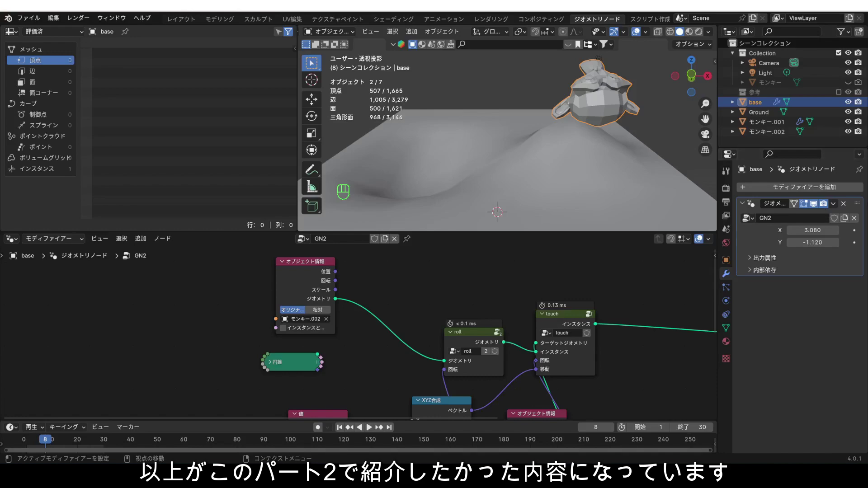
{"action": "scroll", "coordinate": [484, 312], "scroll_direction": "down", "scroll_amount": 3}
{"action": "middle_click_drag", "start_coordinate": [484, 312], "coordinate": [489, 254]}
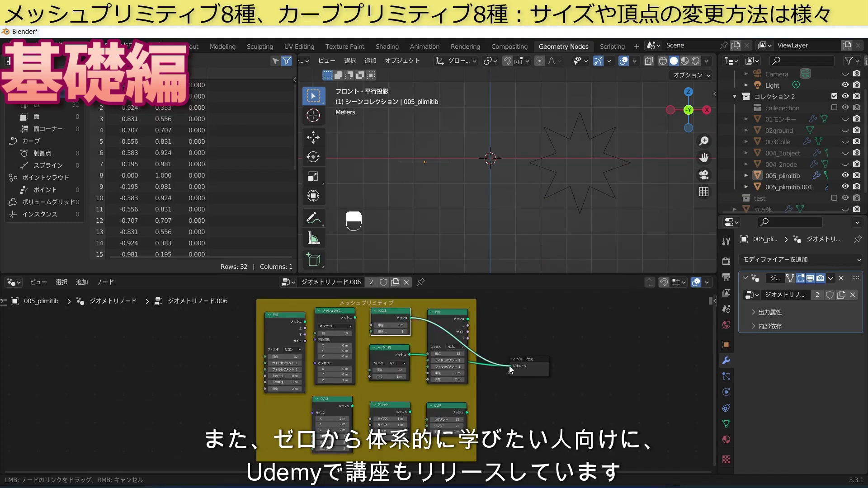
Connect the Ico Sphere node's Mesh output to the Group Output's Geometry
{"action": "left_click_drag", "start_coordinate": [509, 365], "coordinate": [510, 366]}
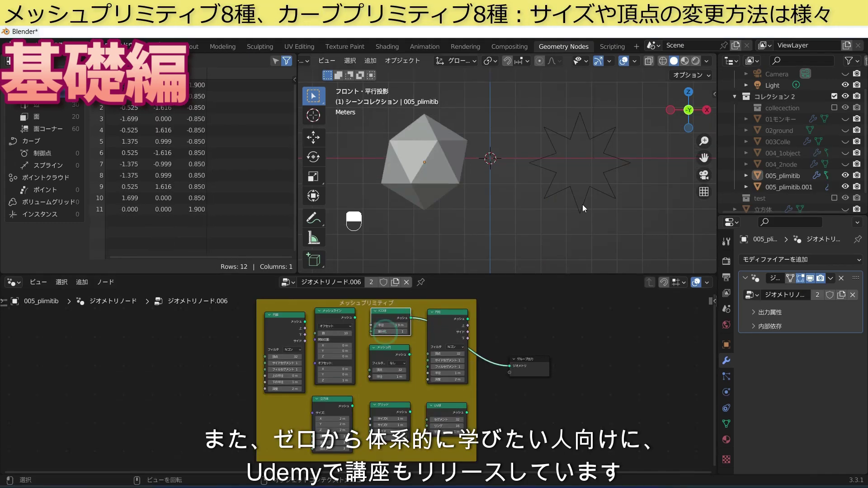